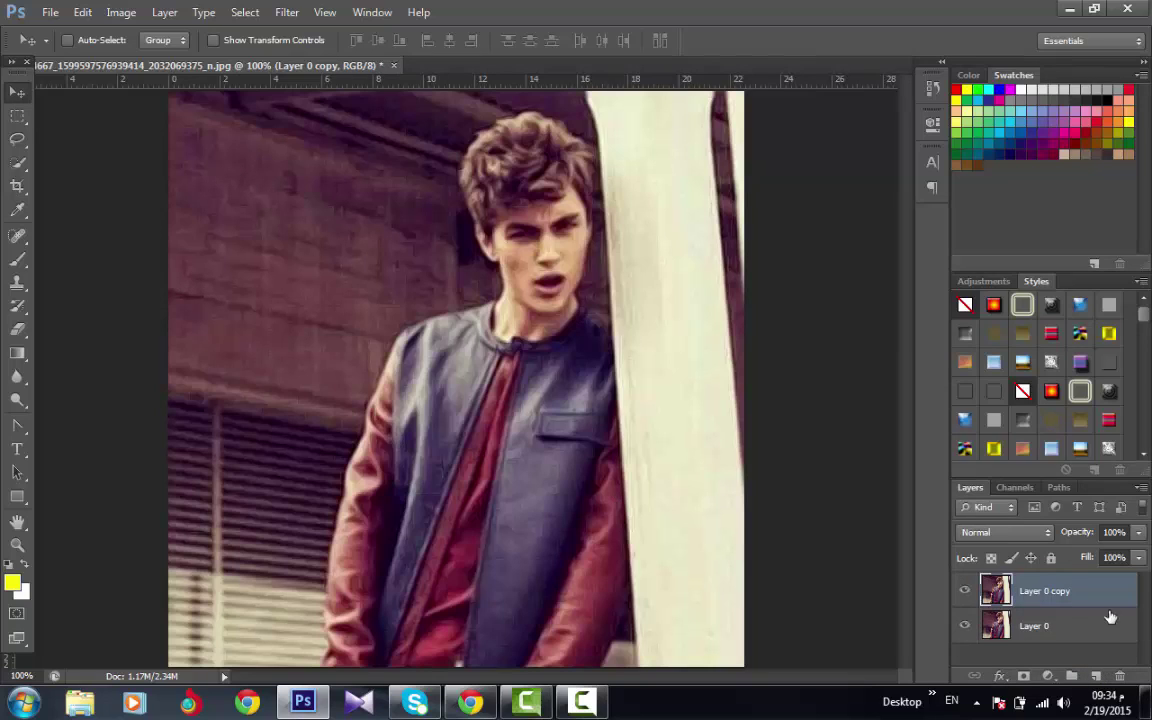
Step: Scale the Layer 0 copy down, stretch it to about 114% wide and 141% high, and place it over the photo's left part
{"action": "key", "text": "ctrl+t"}
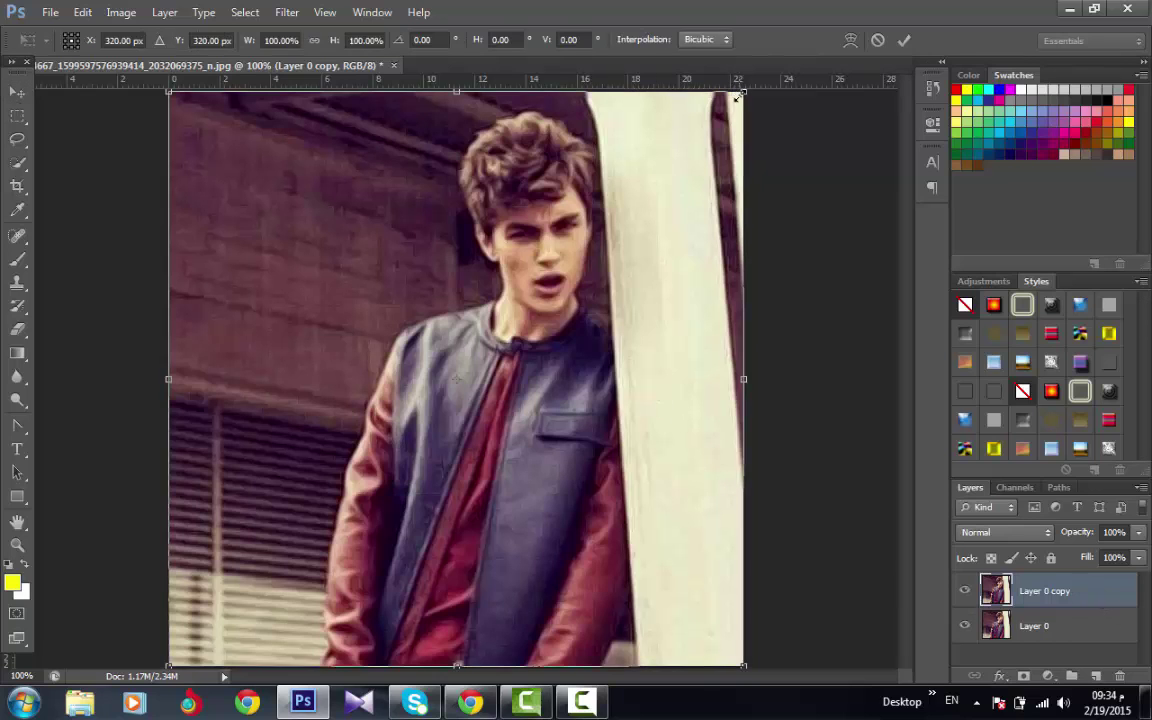
{"action": "left_click_drag", "start_coordinate": [737, 97], "coordinate": [509, 301]}
{"action": "key", "text": "Return"}
{"action": "left_click_drag", "start_coordinate": [370, 425], "coordinate": [411, 286]}
{"action": "key", "text": "ctrl+t"}
{"action": "left_click_drag", "start_coordinate": [301, 527], "coordinate": [301, 643]}
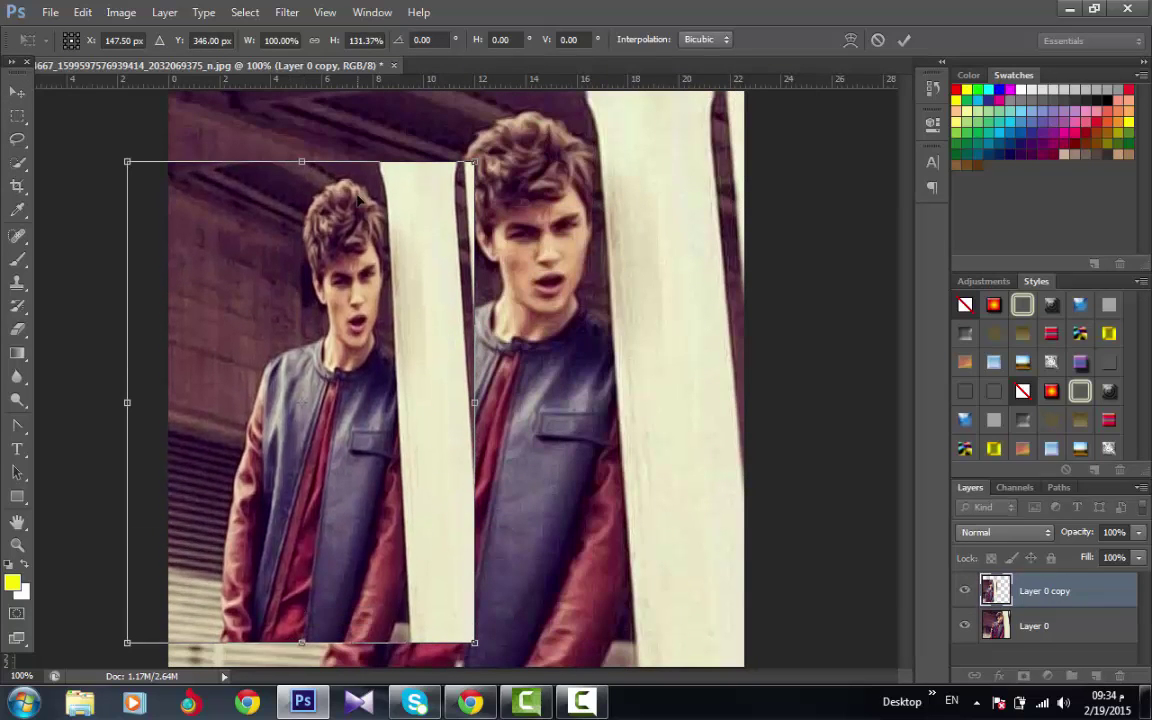
{"action": "left_click_drag", "start_coordinate": [474, 161], "coordinate": [524, 126]}
{"action": "left_click_drag", "start_coordinate": [442, 241], "coordinate": [476, 230]}
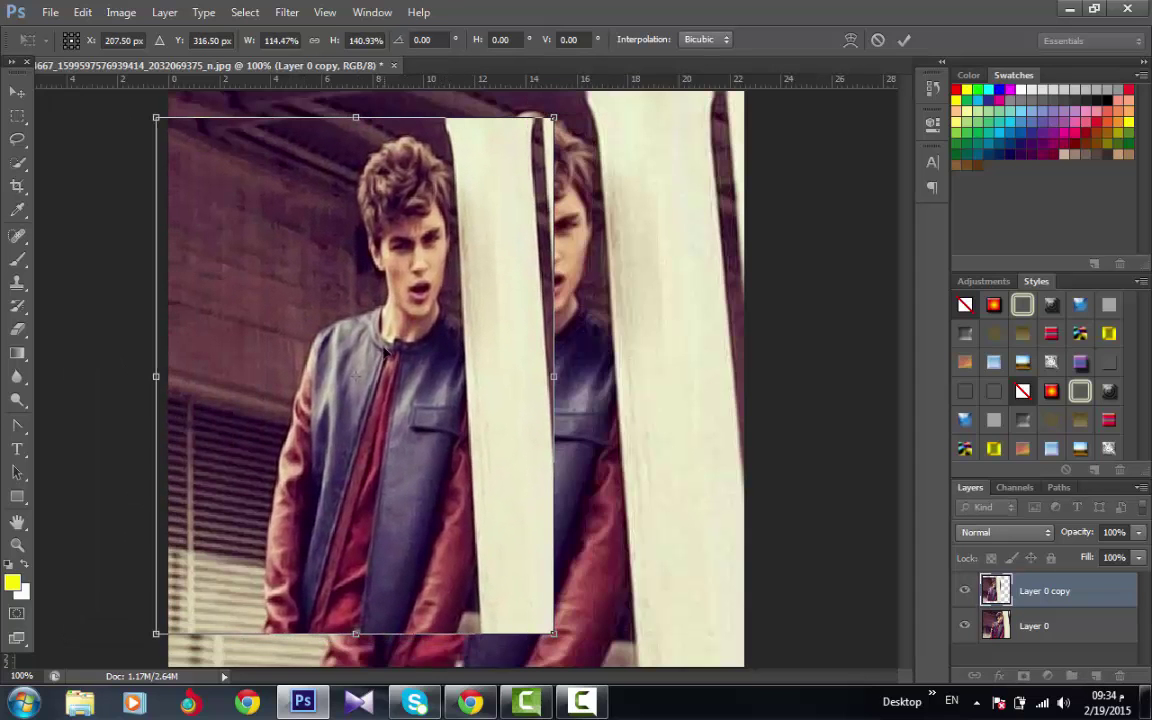
Step: Mirror the copied figure horizontally, tilt it about -4.6° and place it at the photo's left side
{"action": "right_click", "coordinate": [356, 377]}
{"action": "left_click", "coordinate": [422, 650]}
{"action": "left_click_drag", "start_coordinate": [420, 385], "coordinate": [390, 373]}
{"action": "left_click_drag", "start_coordinate": [613, 577], "coordinate": [628, 554]}
{"action": "left_click_drag", "start_coordinate": [477, 570], "coordinate": [463, 535]}
{"action": "left_click_drag", "start_coordinate": [602, 534], "coordinate": [598, 541]}
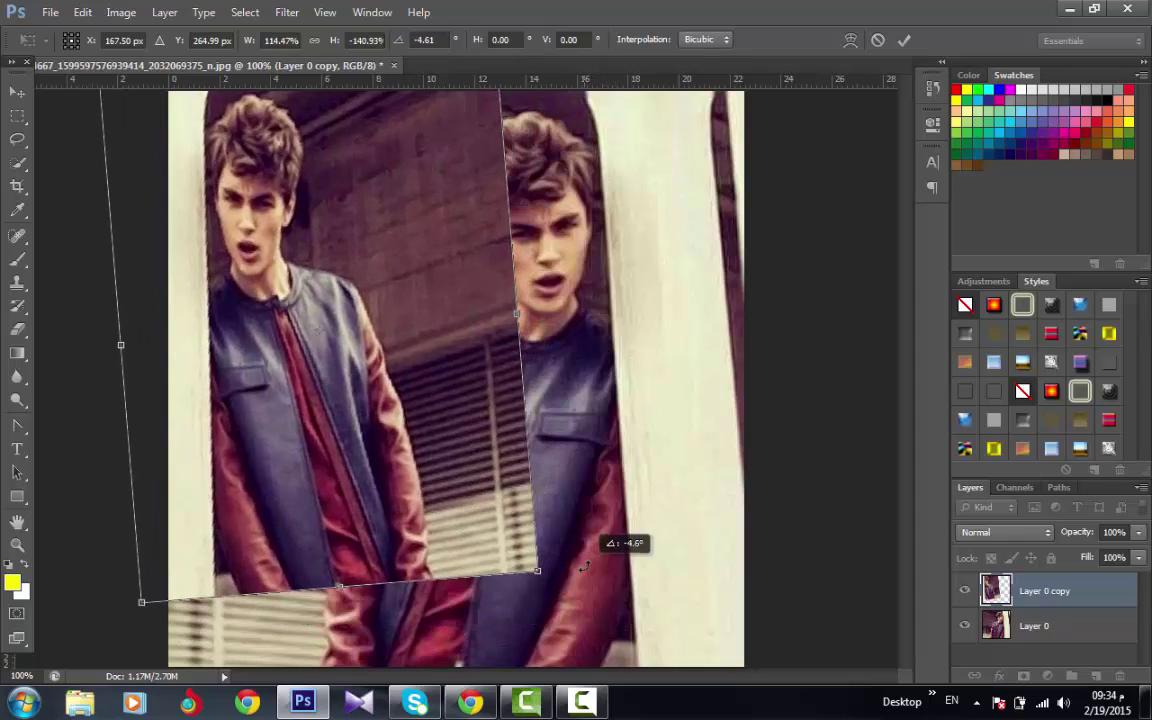
{"action": "left_click_drag", "start_coordinate": [474, 553], "coordinate": [462, 557]}
{"action": "key", "text": "Return"}
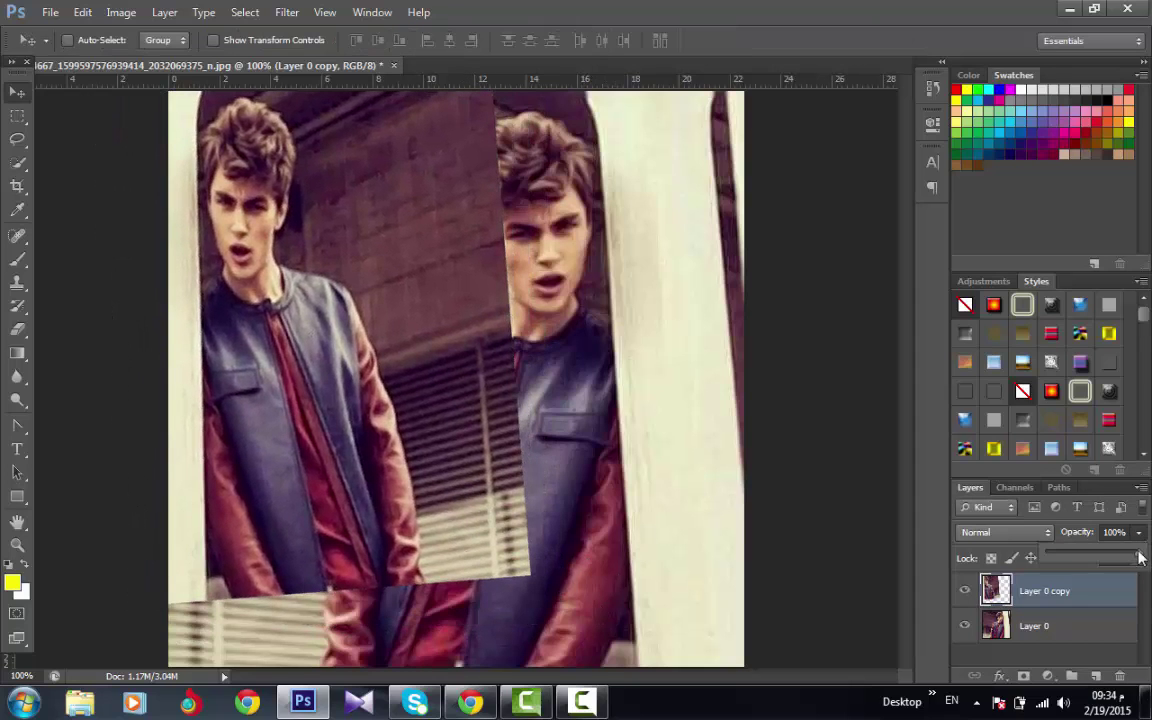
Step: Lower the opacity of Layer 0 copy to 75% and shift the mirrored figure farther left
{"action": "left_click_drag", "start_coordinate": [1120, 558], "coordinate": [1117, 558]}
{"action": "left_click_drag", "start_coordinate": [497, 563], "coordinate": [445, 566]}
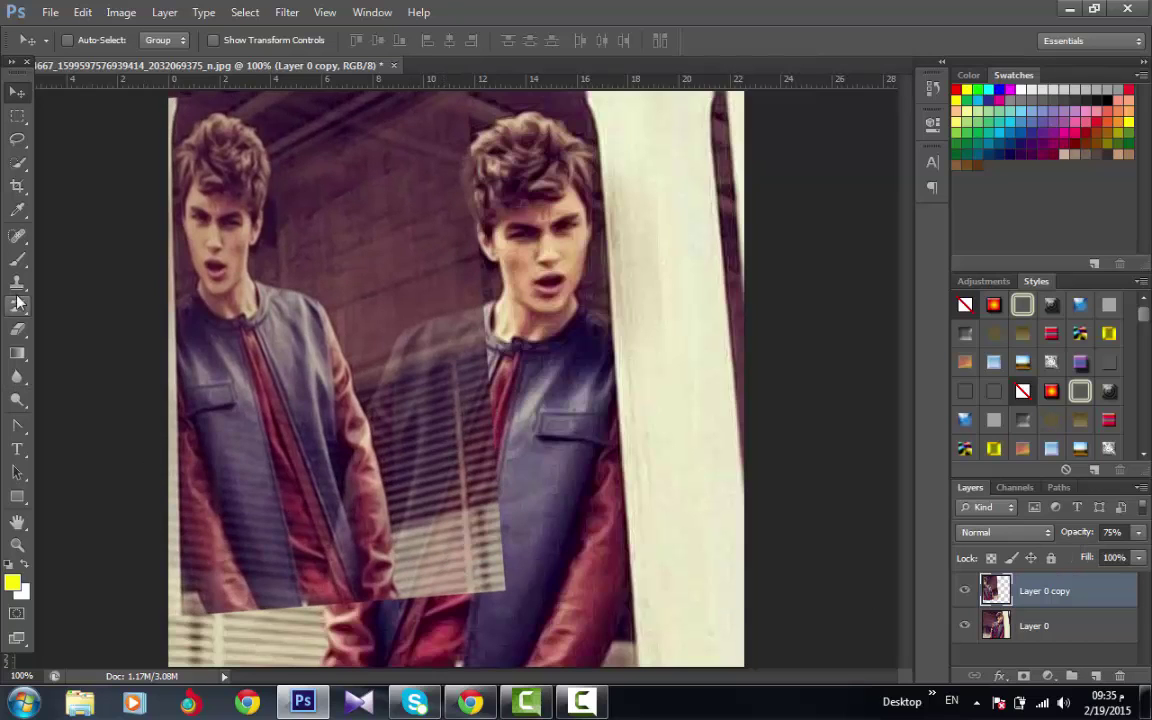
Step: Erase the parts of the mirrored copy that overlap the main figure and its hard lower edge
{"action": "left_click", "coordinate": [17, 328]}
{"action": "mouse_move", "coordinate": [447, 497]}
{"action": "left_mouse_down"}
{"action": "mouse_move", "coordinate": [440, 200]}
{"action": "mouse_move", "coordinate": [493, 285]}
{"action": "mouse_move", "coordinate": [519, 566]}
{"action": "mouse_move", "coordinate": [380, 545]}
{"action": "mouse_move", "coordinate": [283, 645]}
{"action": "mouse_move", "coordinate": [215, 570]}
{"action": "mouse_move", "coordinate": [158, 612]}
{"action": "mouse_move", "coordinate": [167, 609]}
{"action": "left_mouse_up"}
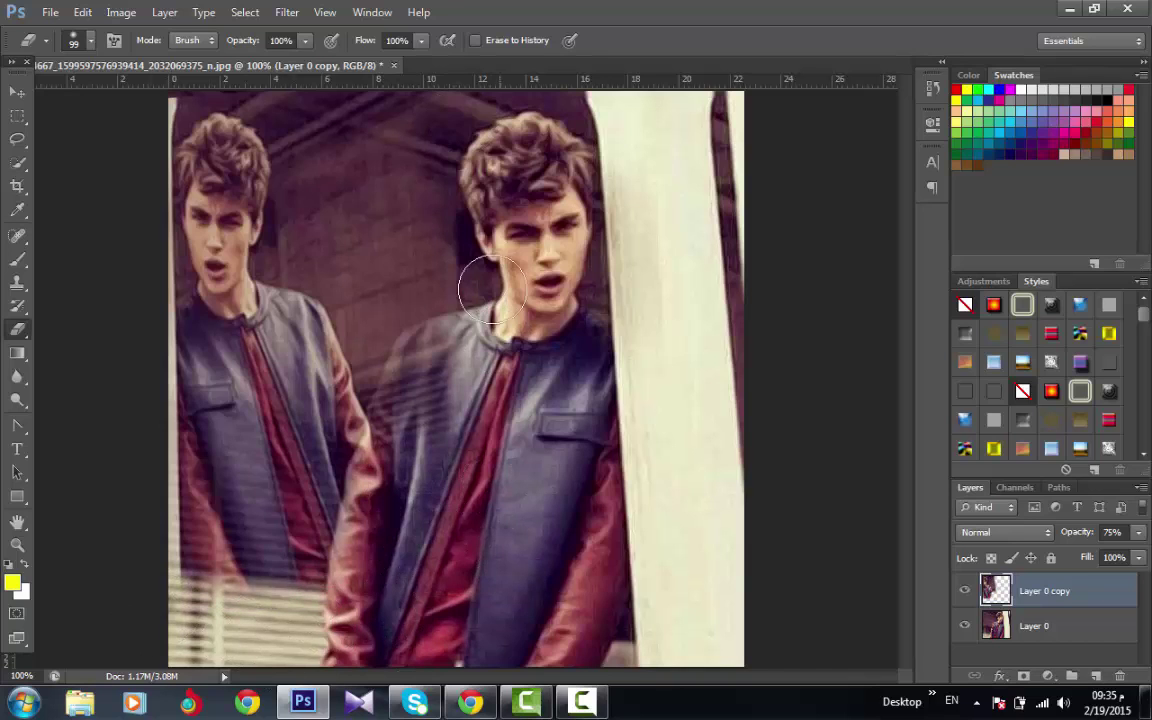
{"action": "left_click", "coordinate": [17, 91]}
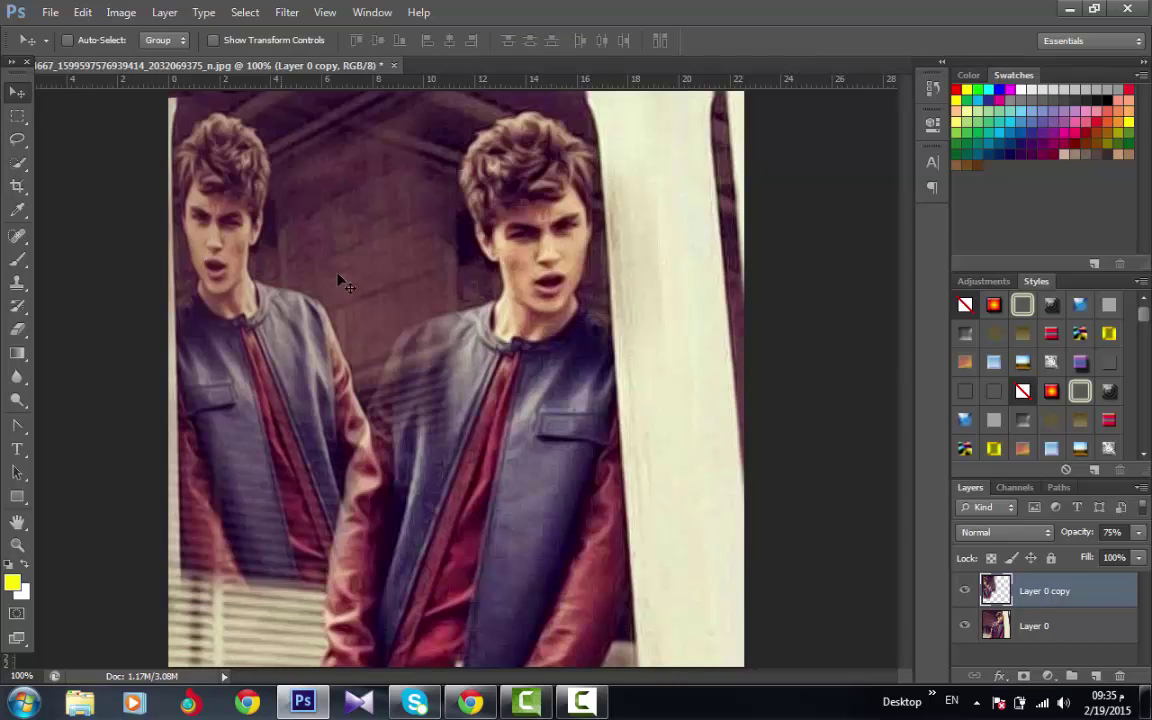
{"action": "left_click", "coordinate": [17, 330]}
{"action": "mouse_move", "coordinate": [406, 527]}
{"action": "left_mouse_down"}
{"action": "mouse_move", "coordinate": [394, 480]}
{"action": "mouse_move", "coordinate": [440, 359]}
{"action": "mouse_move", "coordinate": [519, 352]}
{"action": "left_mouse_up"}
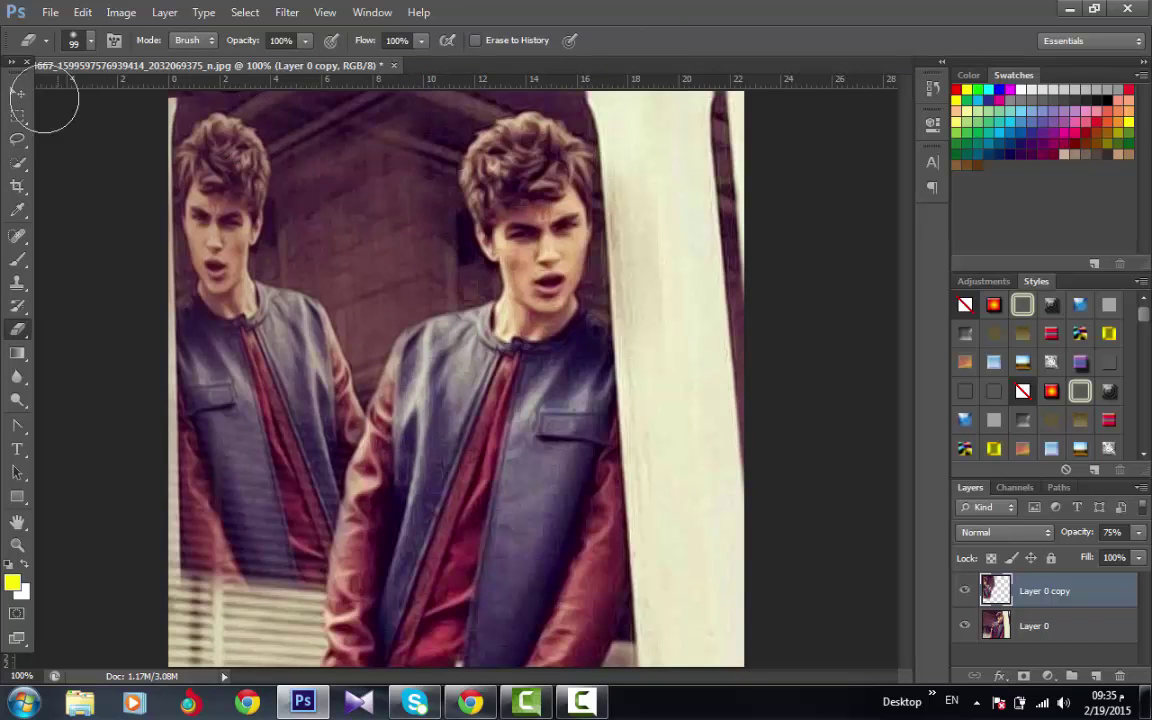
{"action": "left_click", "coordinate": [17, 91]}
Step: Merge Layer 0 copy with Layer 0 and add an empty layer above the merged image
{"action": "left_click", "coordinate": [1081, 631]}
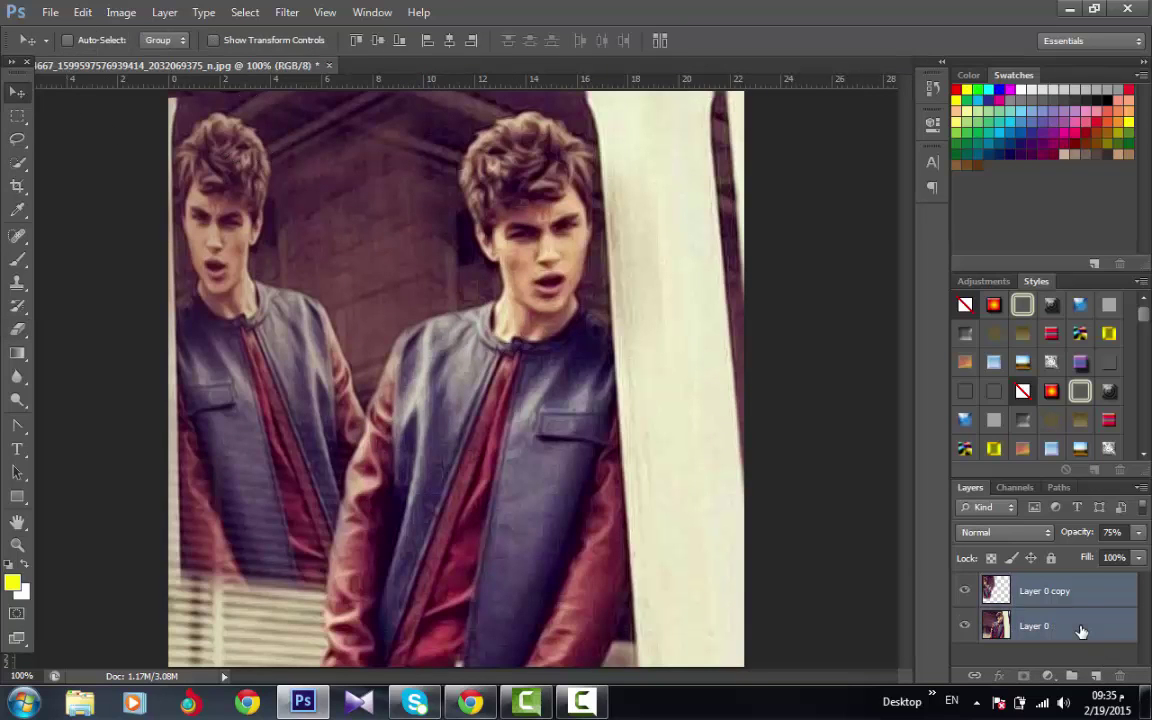
{"action": "key", "text": "Delete"}
{"action": "left_click", "coordinate": [1095, 677]}
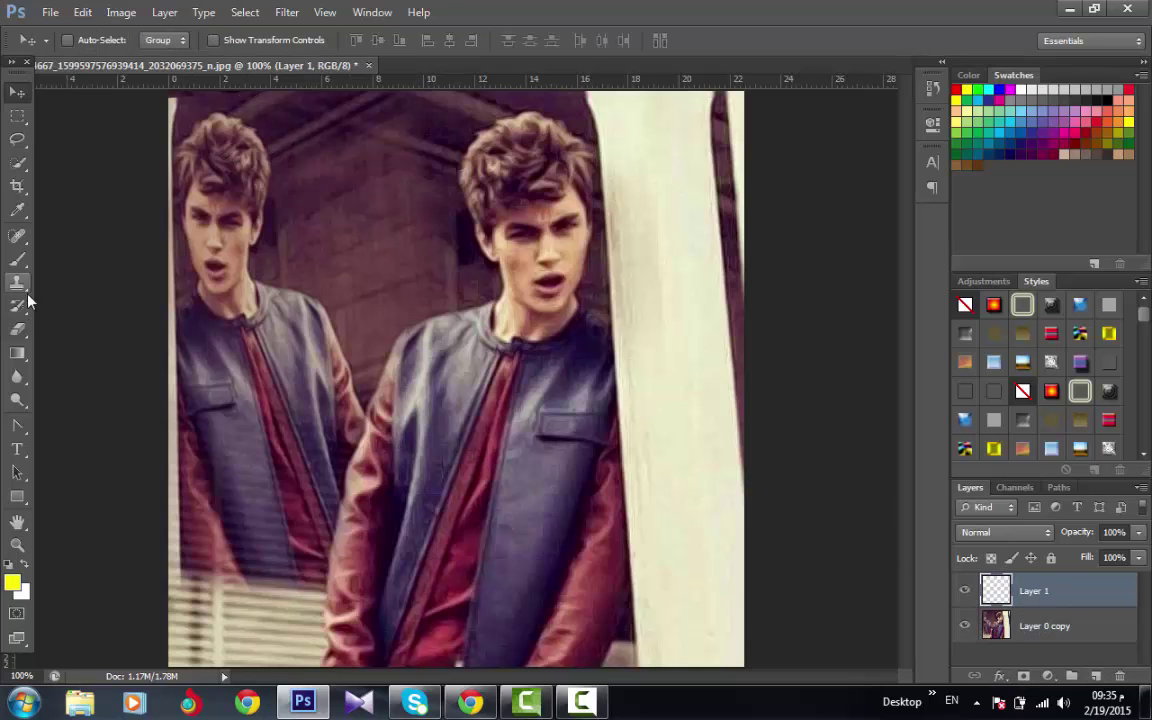
Step: Paint the whole canvas light orange on Layer 1 with the Brush tool
{"action": "left_click", "coordinate": [17, 259]}
{"action": "left_click", "coordinate": [1128, 103]}
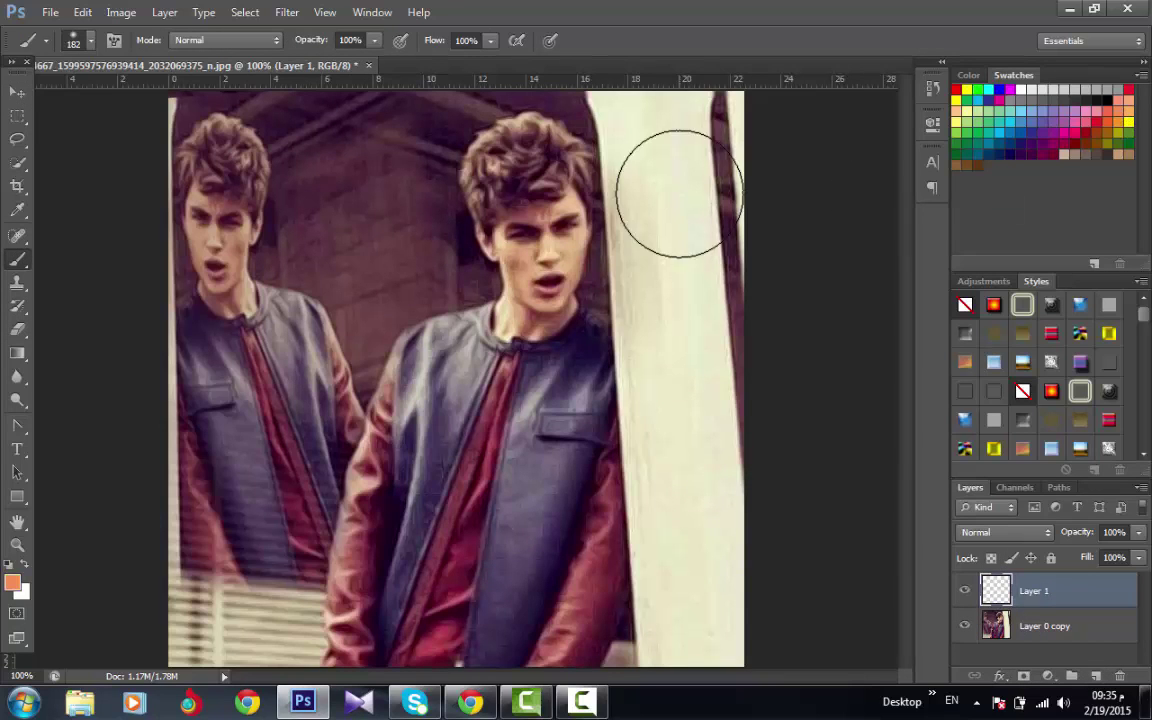
{"action": "mouse_move", "coordinate": [600, 125]}
{"action": "left_mouse_down"}
{"action": "mouse_move", "coordinate": [681, 129]}
{"action": "mouse_move", "coordinate": [193, 129]}
{"action": "mouse_move", "coordinate": [694, 174]}
{"action": "mouse_move", "coordinate": [504, 193]}
{"action": "mouse_move", "coordinate": [381, 231]}
{"action": "mouse_move", "coordinate": [761, 219]}
{"action": "mouse_move", "coordinate": [141, 483]}
{"action": "mouse_move", "coordinate": [355, 489]}
{"action": "mouse_move", "coordinate": [610, 570]}
{"action": "mouse_move", "coordinate": [117, 600]}
{"action": "mouse_move", "coordinate": [460, 630]}
{"action": "left_mouse_up"}
Step: Set the orange layer's blend mode to Multiply and reduce its opacity and fill to tint the photo softly
{"action": "left_click", "coordinate": [1043, 532]}
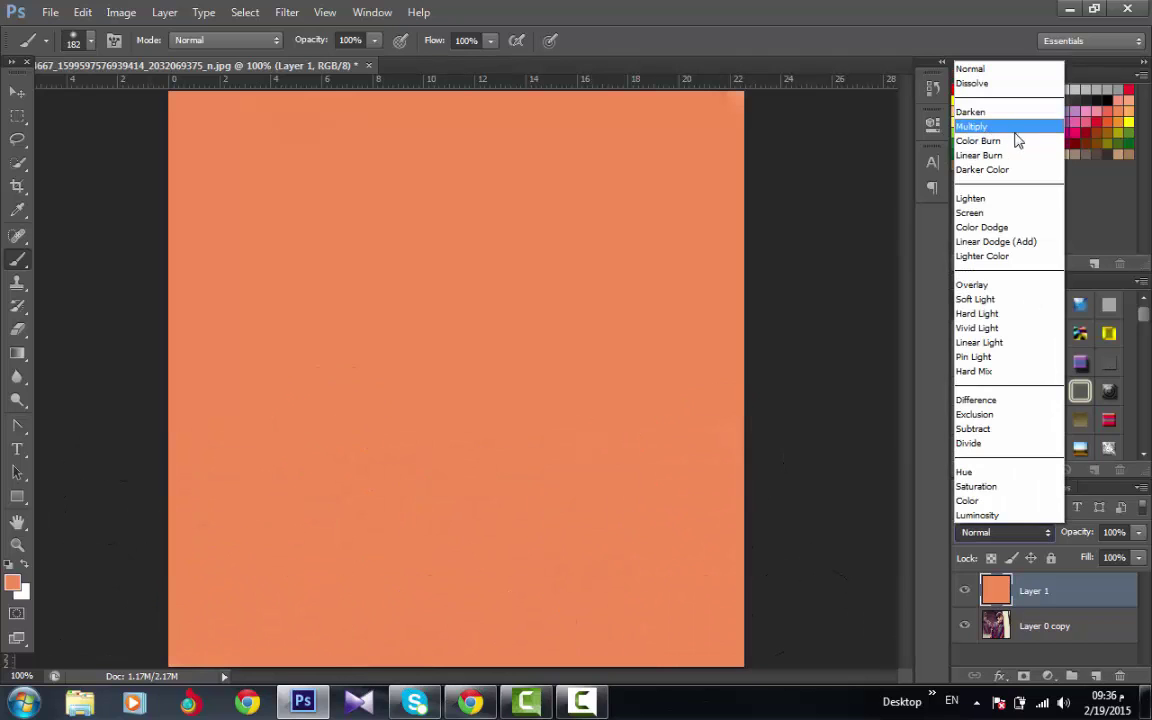
{"action": "left_click", "coordinate": [975, 127]}
{"action": "left_click", "coordinate": [1138, 532]}
{"action": "left_click_drag", "start_coordinate": [1132, 555], "coordinate": [1110, 580]}
{"action": "left_click", "coordinate": [1140, 558]}
{"action": "left_click", "coordinate": [1139, 533]}
{"action": "left_click", "coordinate": [1148, 586]}
{"action": "left_click", "coordinate": [1139, 558]}
Step: Add a new layer above the orange one and paint the whole canvas white on it
{"action": "key", "text": "ctrl+shift+alt+n"}
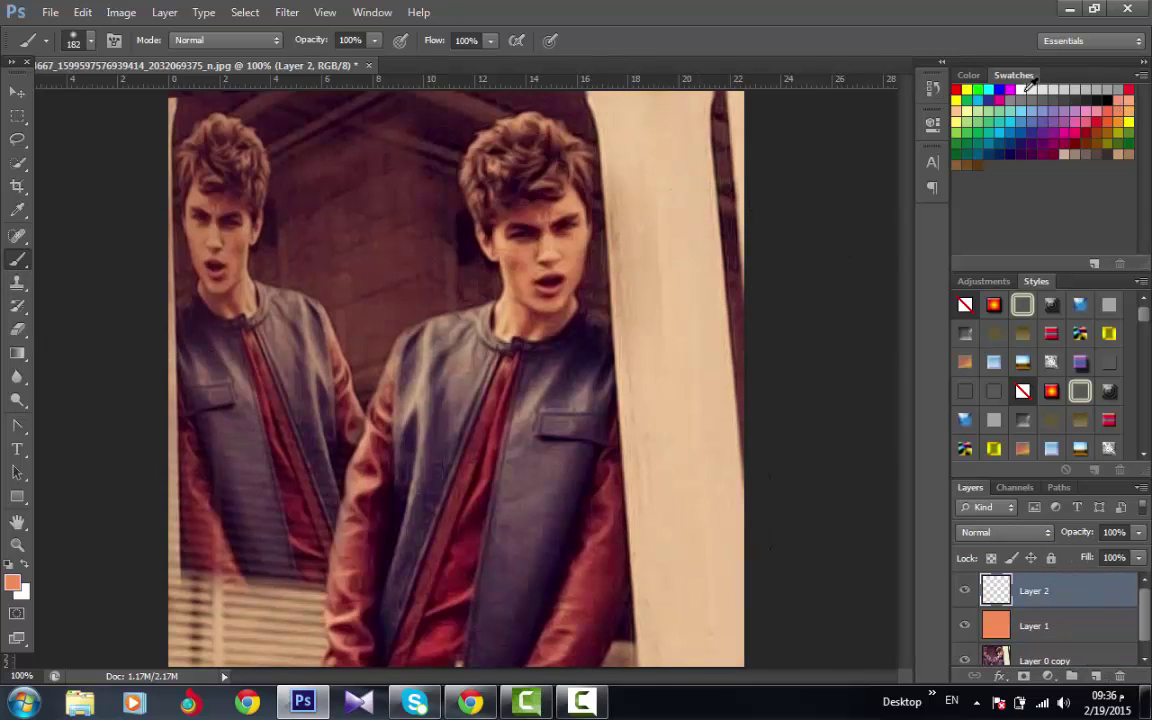
{"action": "mouse_move", "coordinate": [744, 91]}
{"action": "left_mouse_down"}
{"action": "mouse_move", "coordinate": [390, 140]}
{"action": "mouse_move", "coordinate": [591, 109]}
{"action": "mouse_move", "coordinate": [677, 132]}
{"action": "mouse_move", "coordinate": [153, 155]}
{"action": "mouse_move", "coordinate": [680, 223]}
{"action": "mouse_move", "coordinate": [300, 226]}
{"action": "mouse_move", "coordinate": [234, 254]}
{"action": "mouse_move", "coordinate": [497, 309]}
{"action": "mouse_move", "coordinate": [837, 301]}
{"action": "mouse_move", "coordinate": [382, 421]}
{"action": "mouse_move", "coordinate": [12, 357]}
{"action": "mouse_move", "coordinate": [406, 404]}
{"action": "mouse_move", "coordinate": [316, 488]}
{"action": "mouse_move", "coordinate": [586, 506]}
{"action": "mouse_move", "coordinate": [754, 563]}
{"action": "mouse_move", "coordinate": [456, 612]}
{"action": "mouse_move", "coordinate": [332, 614]}
{"action": "mouse_move", "coordinate": [370, 604]}
{"action": "left_mouse_up"}
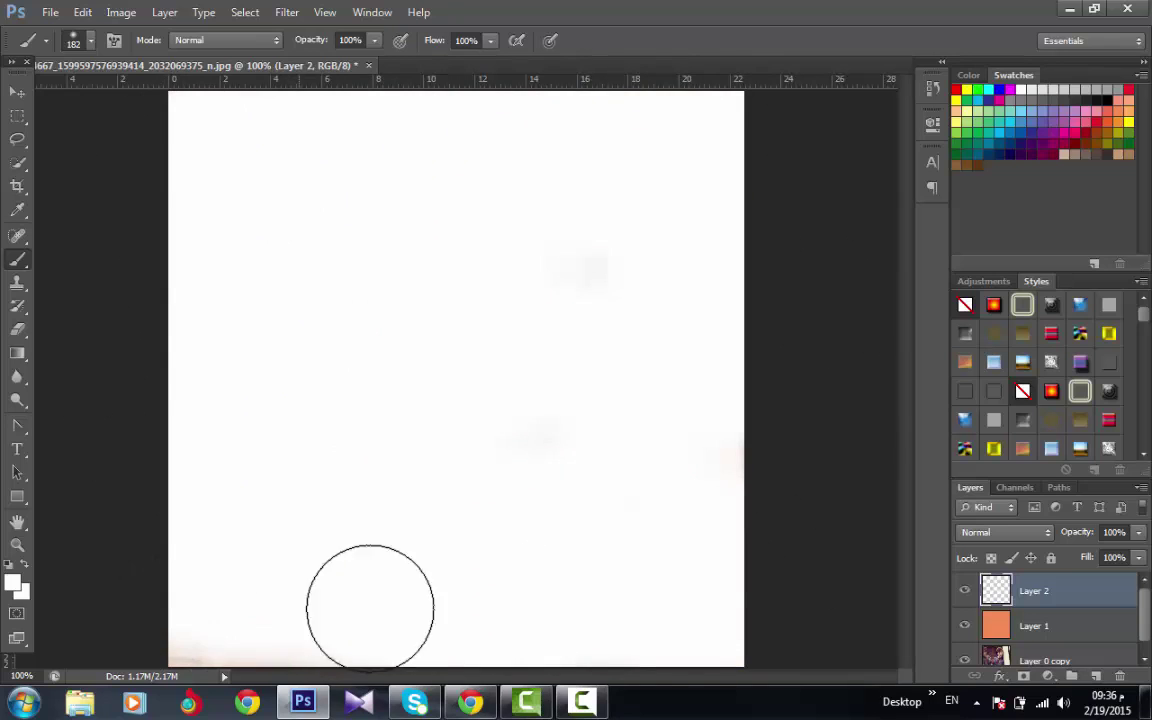
Step: Try Soft Light on the white layer, and settle on Multiply with 64% opacity and 57% fill
{"action": "left_click", "coordinate": [1046, 533]}
{"action": "left_click", "coordinate": [1020, 300]}
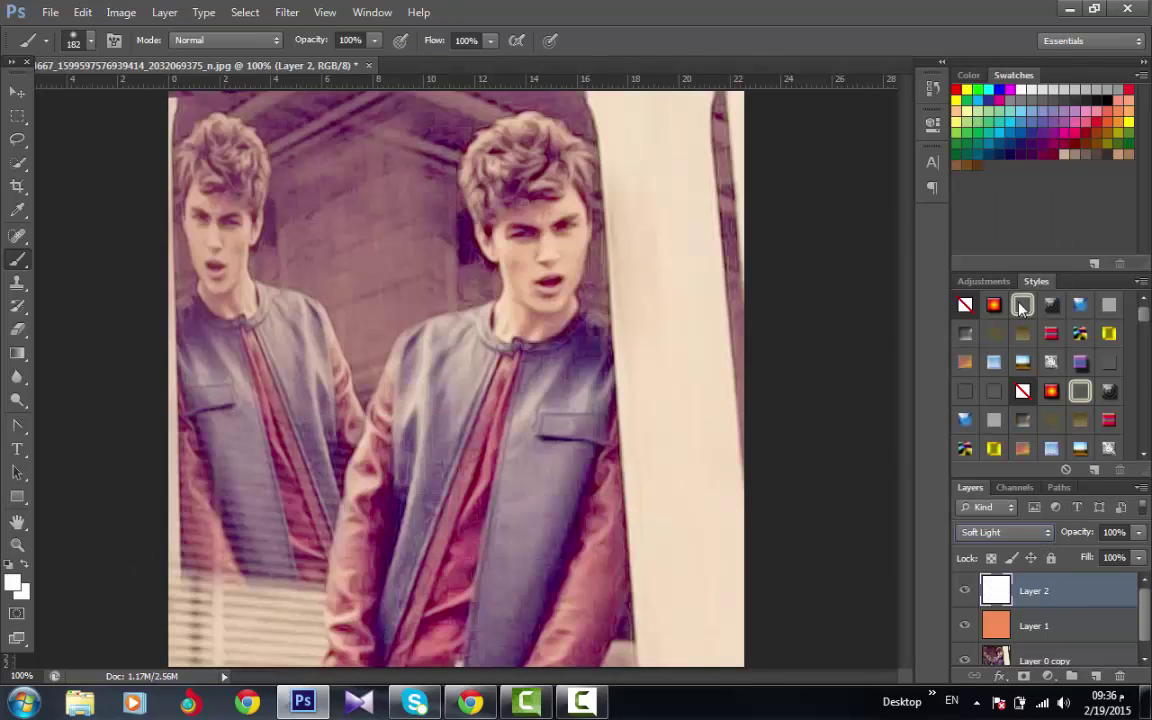
{"action": "left_click", "coordinate": [1005, 532]}
{"action": "left_click", "coordinate": [905, 128]}
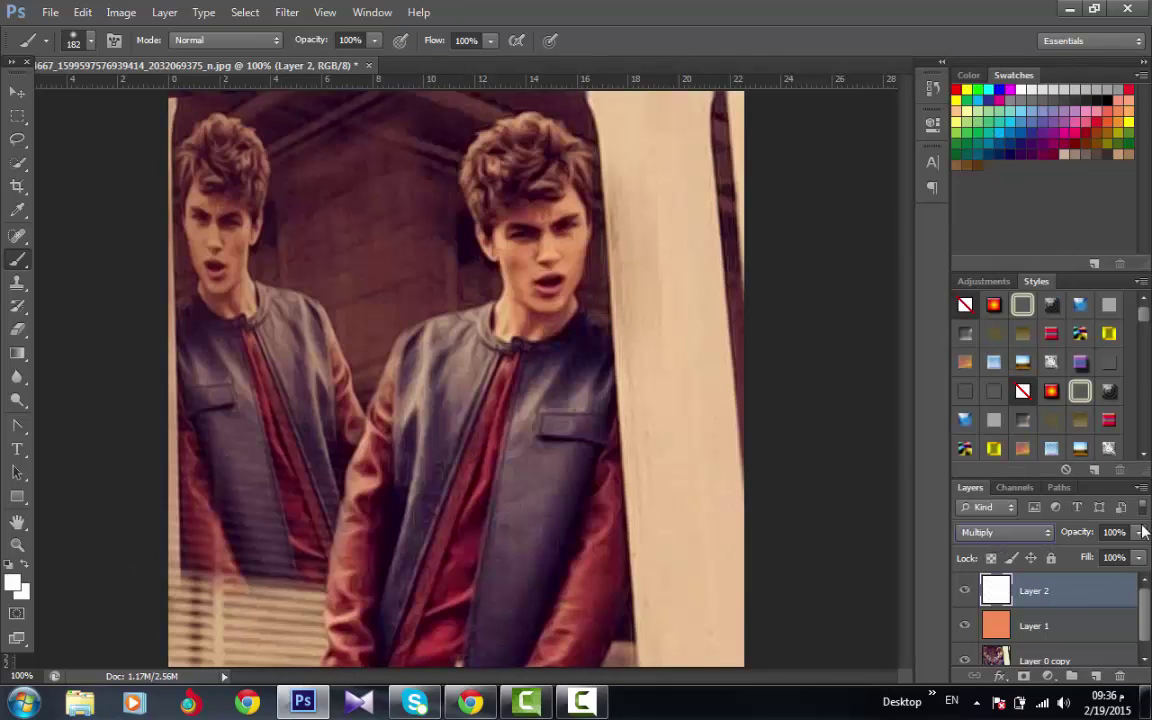
{"action": "left_click_drag", "start_coordinate": [1140, 532], "coordinate": [1119, 559]}
{"action": "left_click", "coordinate": [1142, 568]}
{"action": "left_click", "coordinate": [1138, 558]}
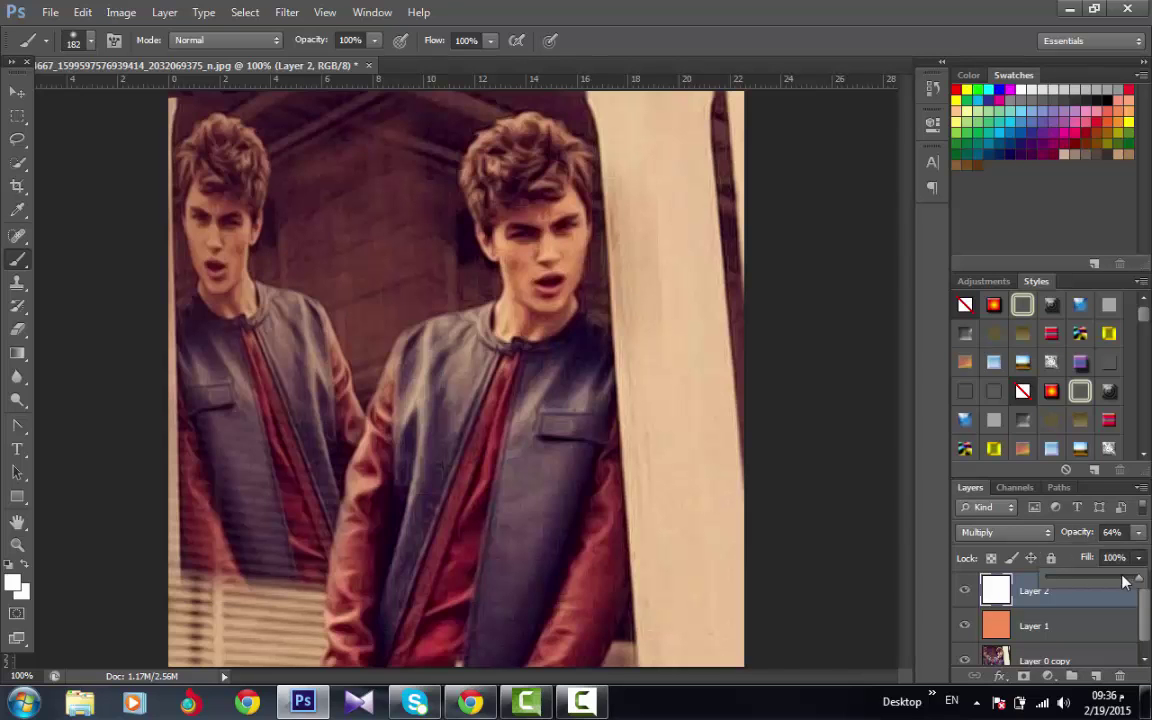
Step: Apply a black-to-white linear Gradient Overlay at 90° and 100% opacity to the white layer
{"action": "double_click", "coordinate": [1091, 598]}
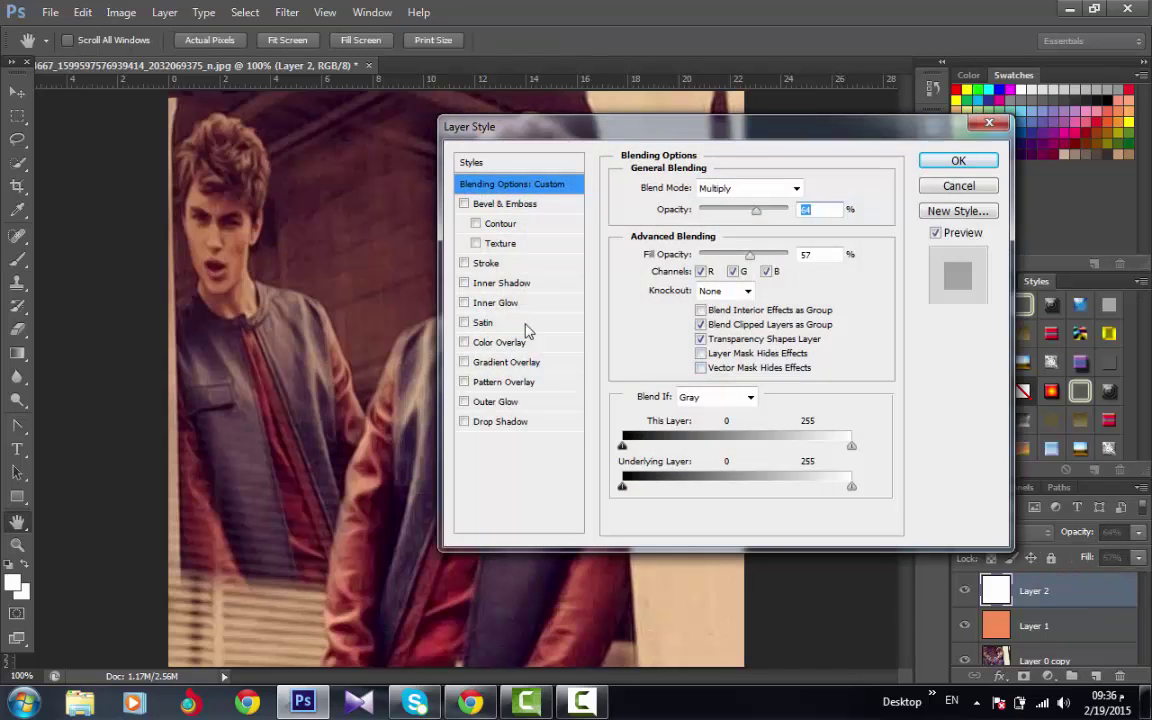
{"action": "left_click", "coordinate": [506, 364]}
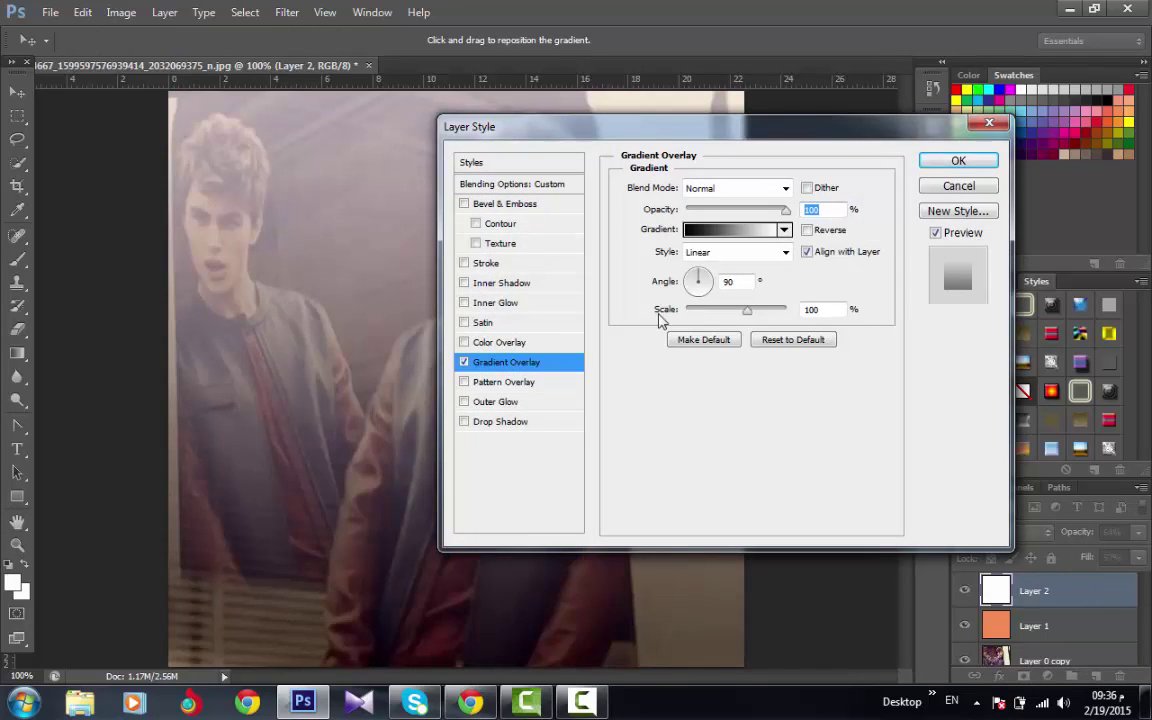
{"action": "left_click", "coordinate": [940, 162]}
Step: Reduce Layer 2's opacity to 25% and its fill to 41%
{"action": "left_click", "coordinate": [1139, 532]}
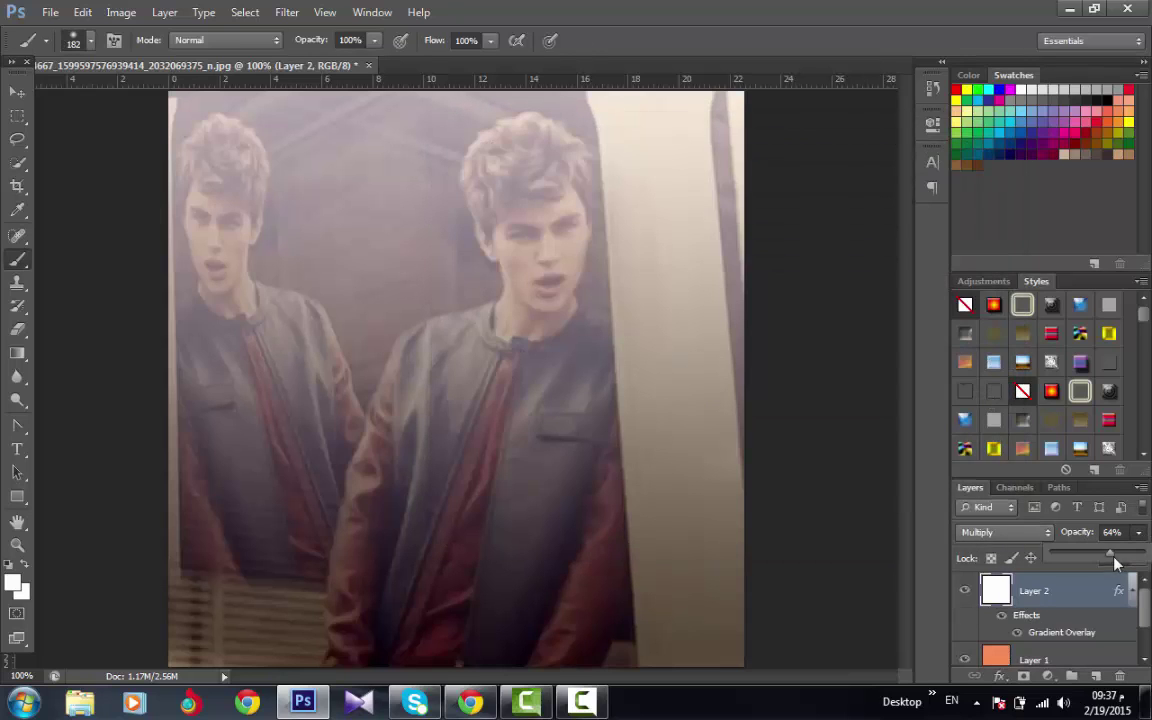
{"action": "left_click_drag", "start_coordinate": [1110, 552], "coordinate": [1074, 552]}
{"action": "left_click", "coordinate": [1138, 559]}
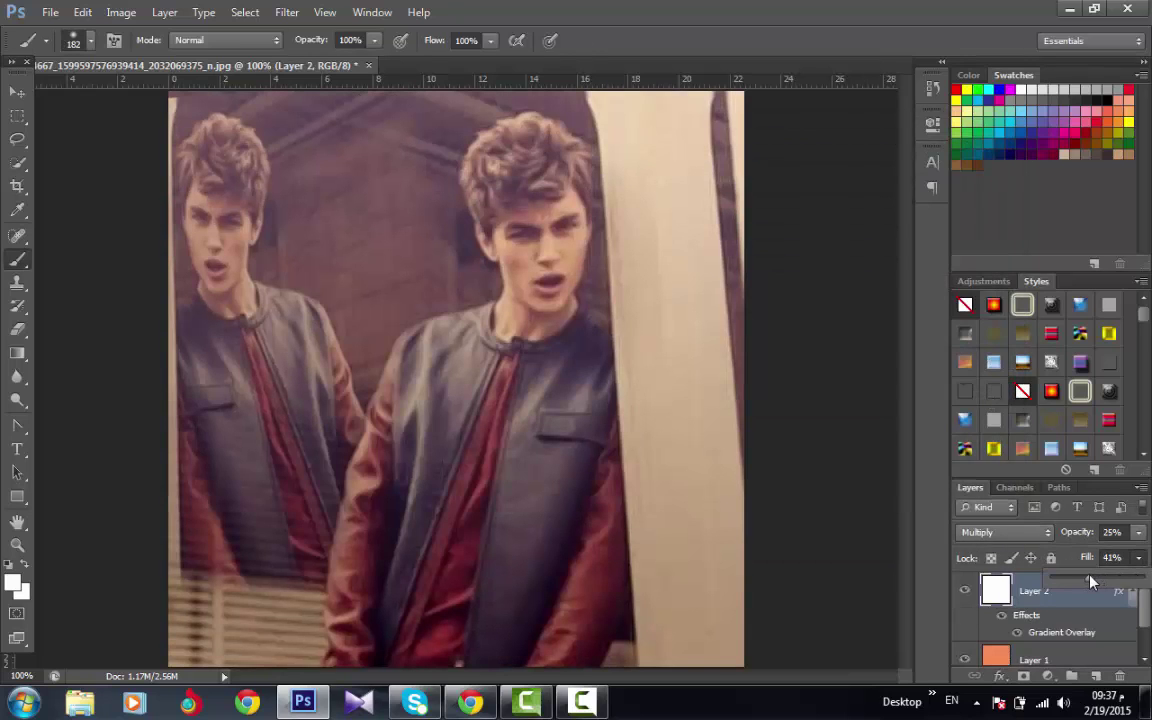
Step: Rotate Layer 2 by about -180° with Free Transform
{"action": "key", "text": "v"}
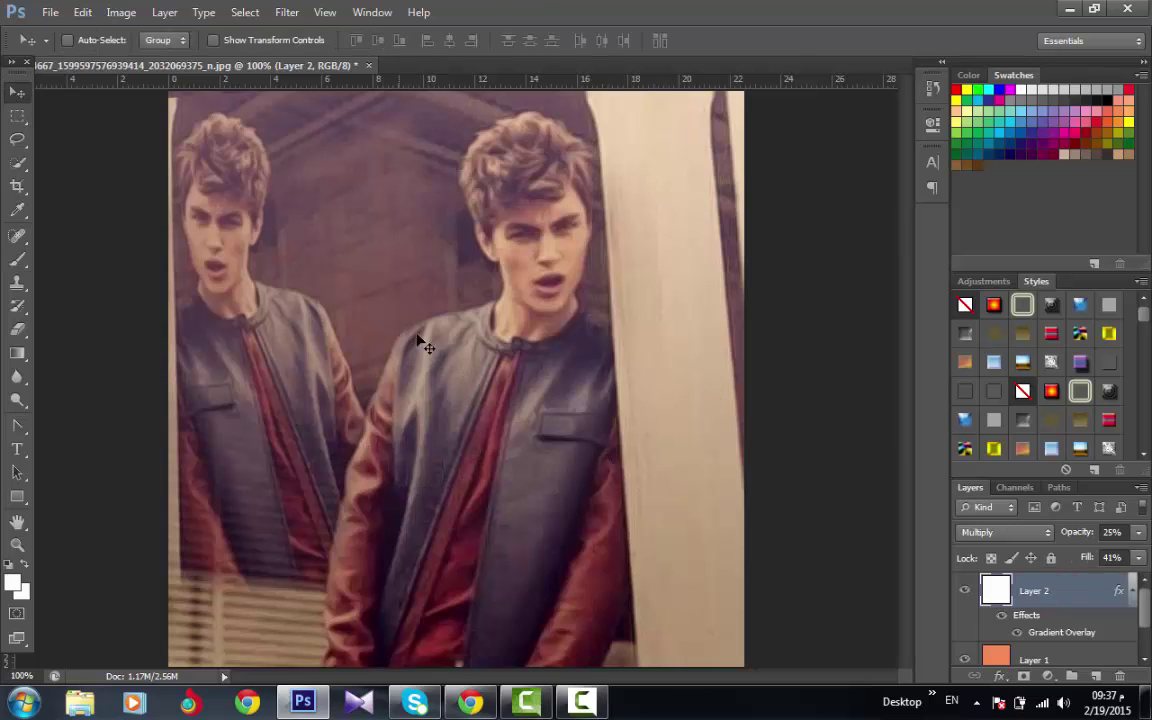
{"action": "key", "text": "ctrl+t"}
{"action": "left_click_drag", "start_coordinate": [767, 684], "coordinate": [321, 250]}
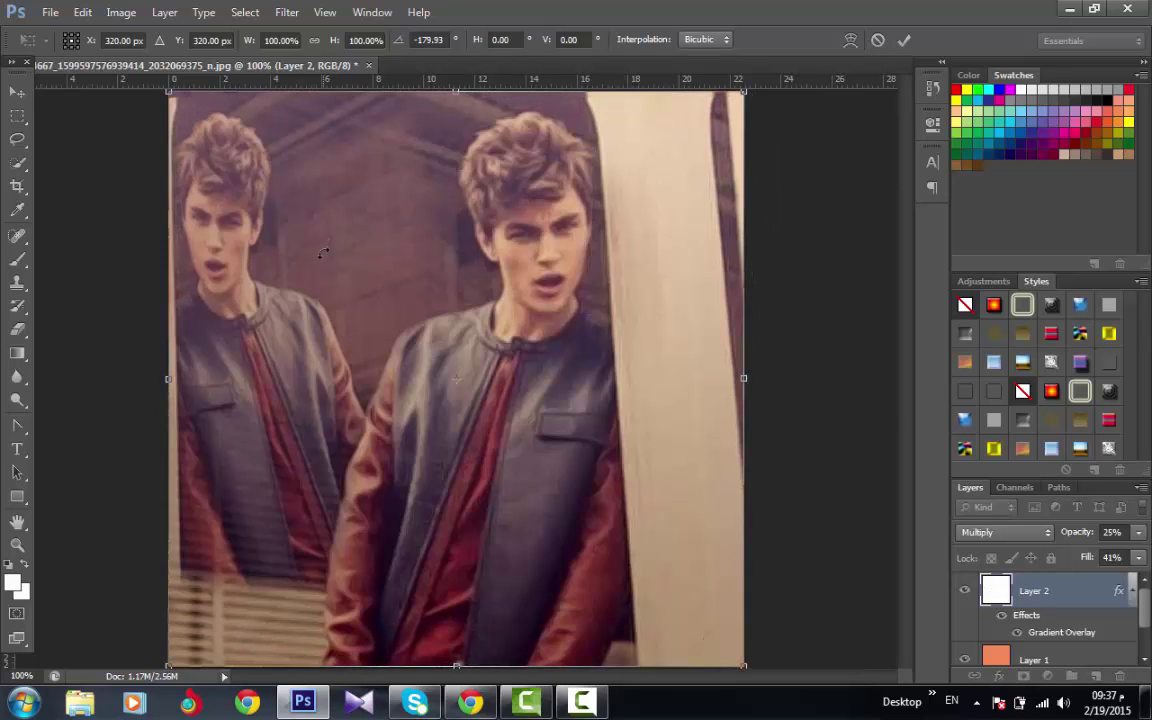
{"action": "key", "text": "Return"}
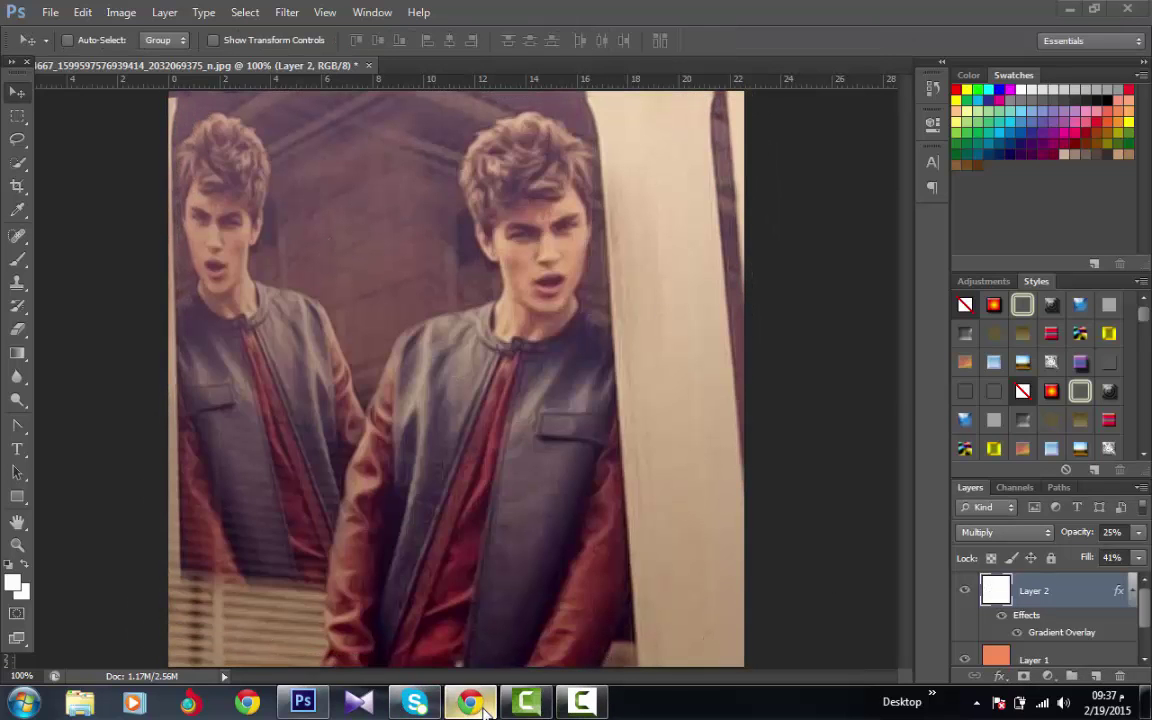
Step: Switch to Chrome, play the YouTube video "اغنية اجنبية حماسية جدا 2014", and return to Photoshop
{"action": "left_click", "coordinate": [470, 703]}
{"action": "left_click", "coordinate": [245, 10]}
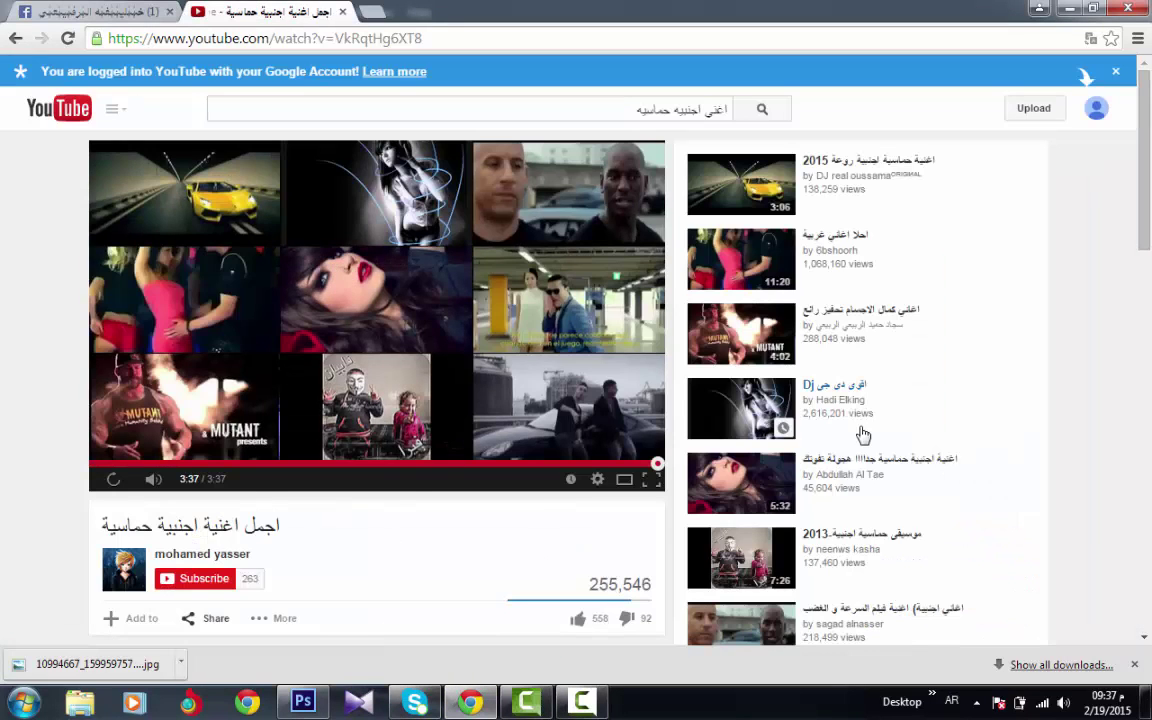
{"action": "left_click", "coordinate": [13, 39]}
{"action": "left_click", "coordinate": [476, 347]}
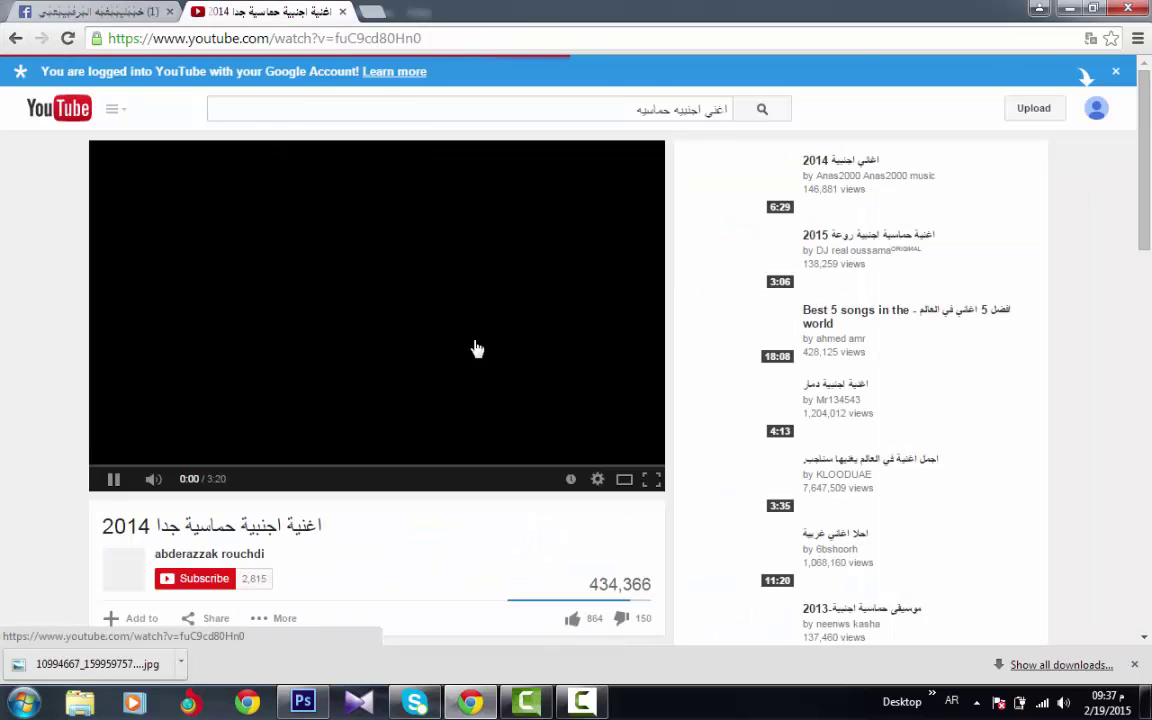
{"action": "left_click", "coordinate": [1074, 9]}
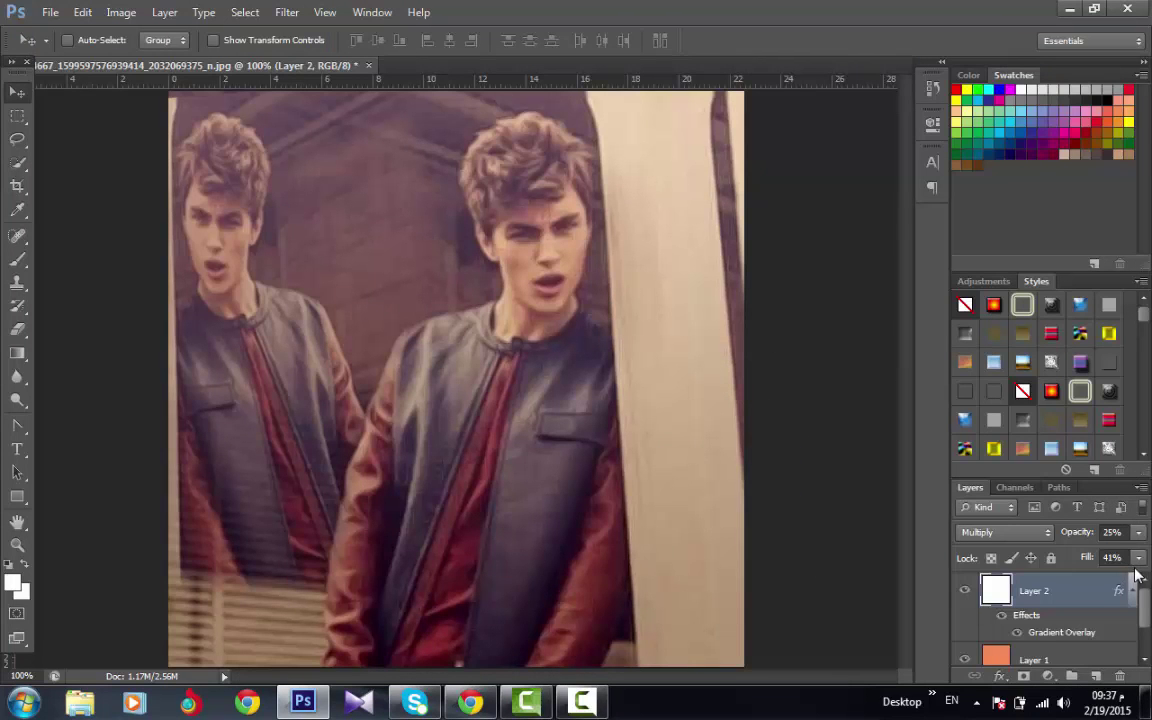
Step: Set Layer 2's opacity to 33% and its fill to 86%, and collapse its effects list
{"action": "left_click", "coordinate": [1138, 532]}
{"action": "mouse_move", "coordinate": [1072, 555]}
{"action": "left_mouse_down"}
{"action": "mouse_move", "coordinate": [1115, 561]}
{"action": "mouse_move", "coordinate": [1062, 560]}
{"action": "mouse_move", "coordinate": [1118, 562]}
{"action": "mouse_move", "coordinate": [1089, 562]}
{"action": "left_mouse_up"}
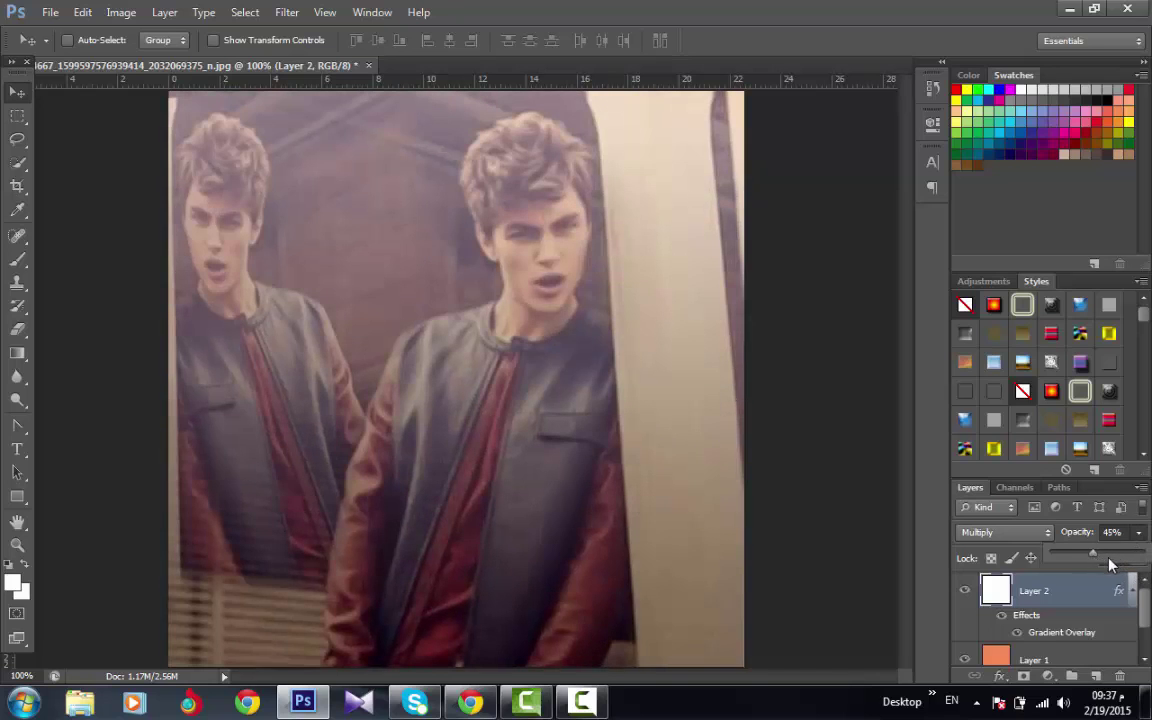
{"action": "left_click", "coordinate": [1140, 557]}
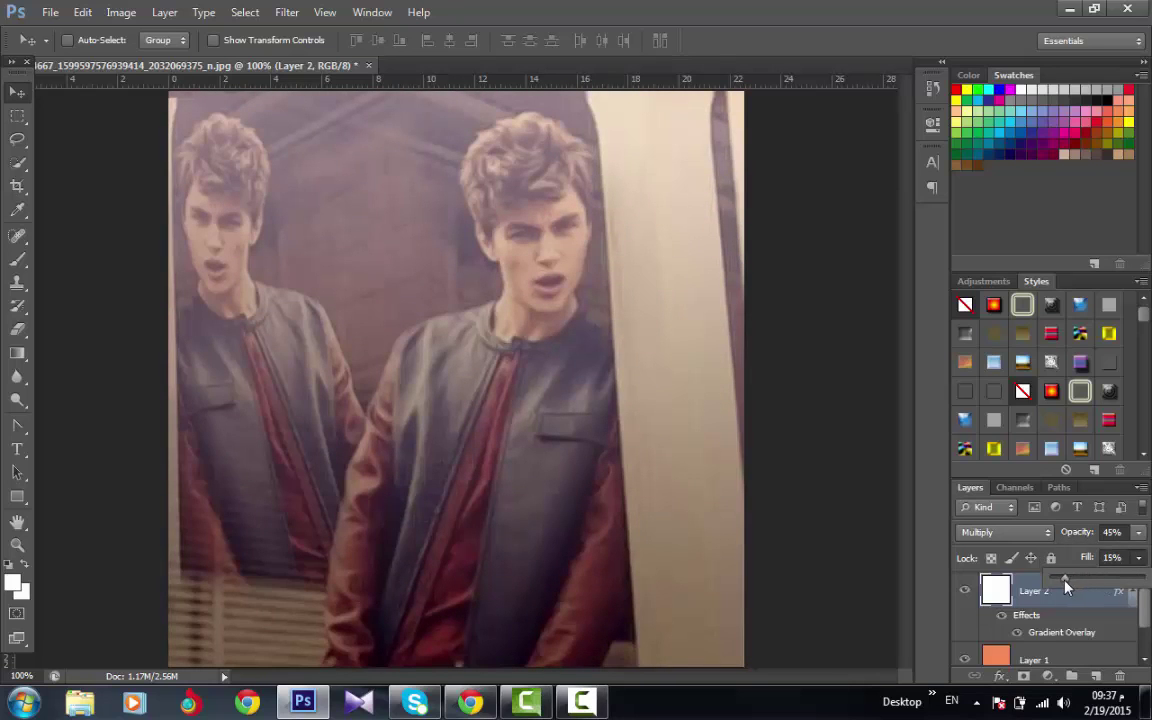
{"action": "left_click", "coordinate": [1138, 532]}
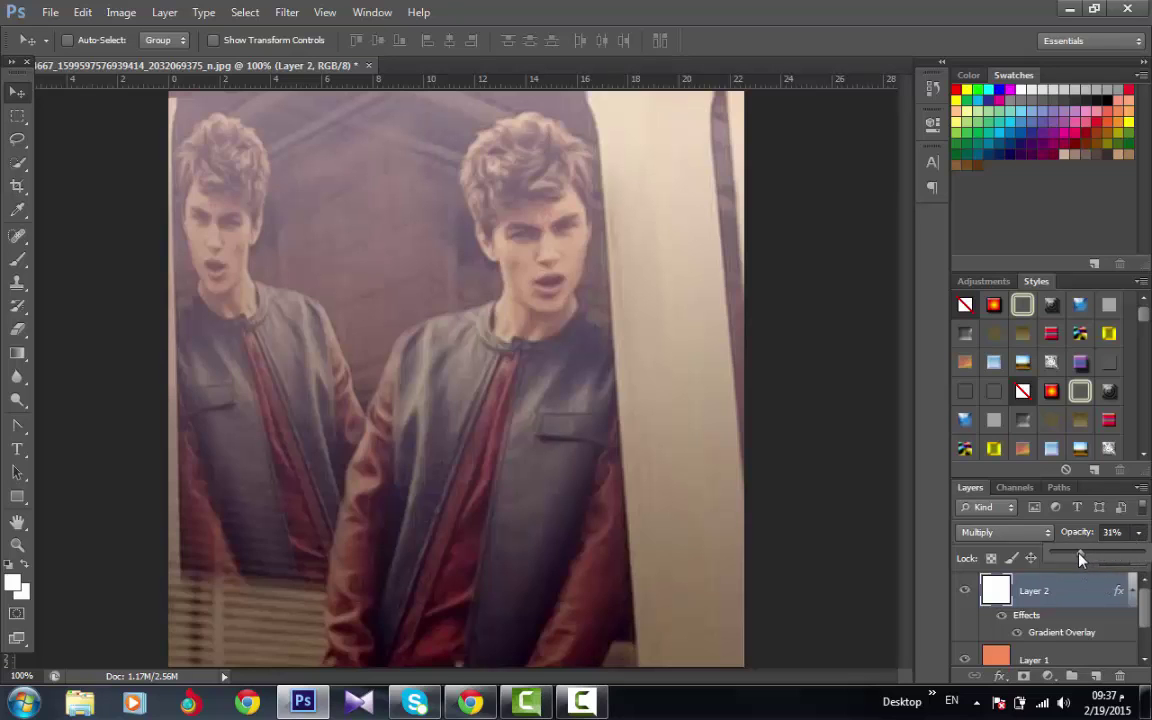
{"action": "left_click_drag", "start_coordinate": [1080, 560], "coordinate": [1082, 556]}
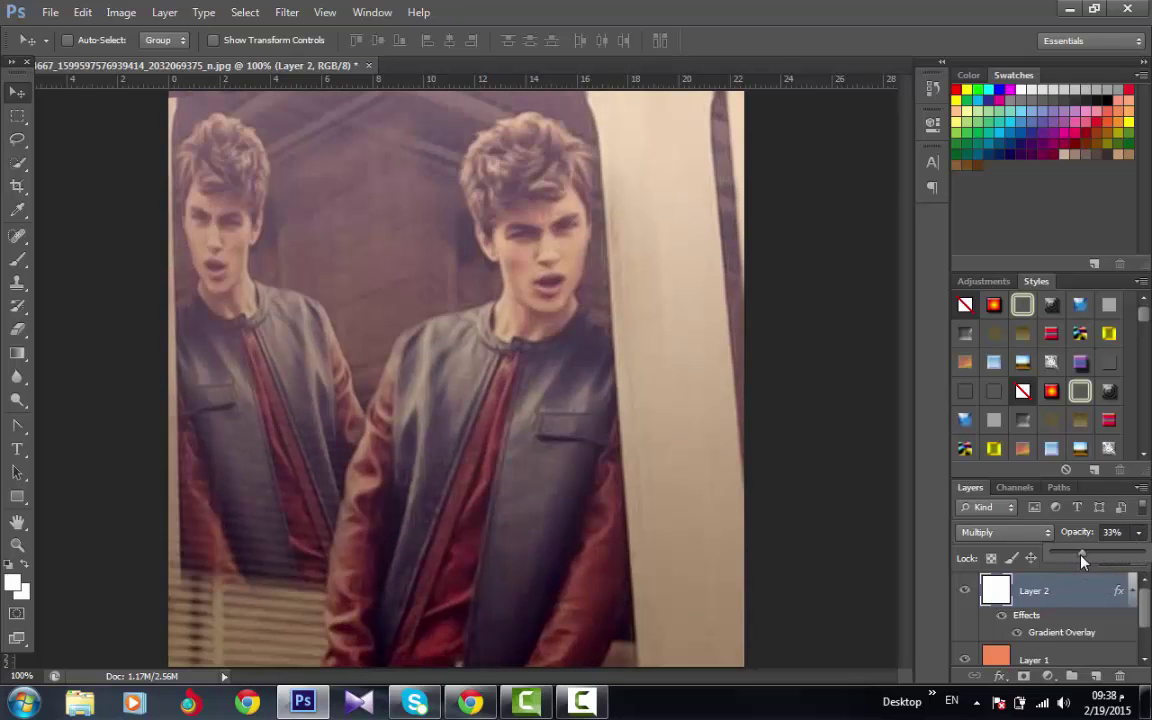
{"action": "left_click", "coordinate": [893, 557]}
{"action": "left_click", "coordinate": [1131, 590]}
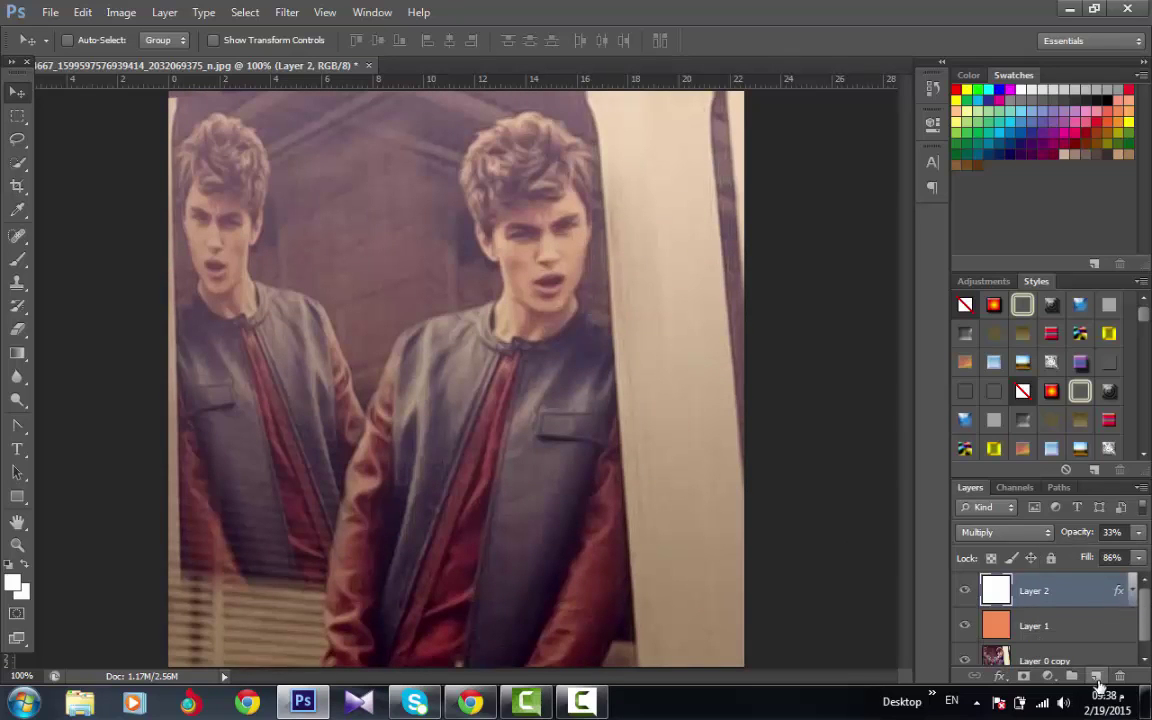
Step: Add a new layer on top and paint the whole canvas red on it
{"action": "left_click", "coordinate": [1096, 677]}
{"action": "left_click", "coordinate": [17, 258]}
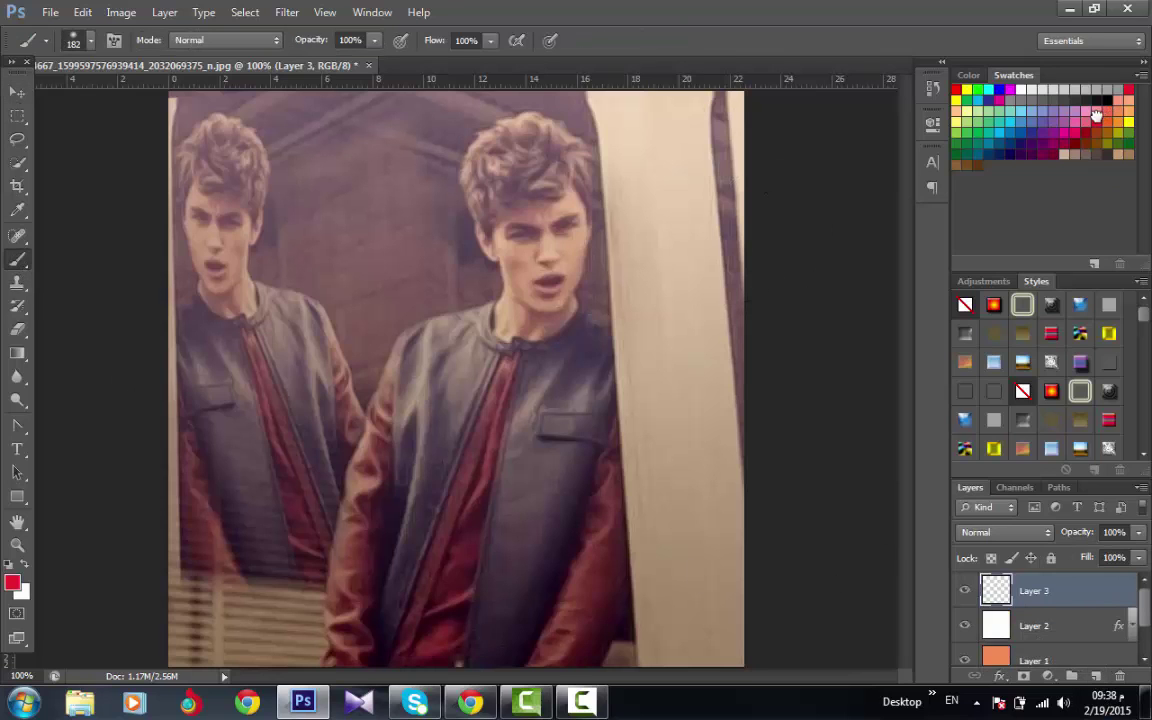
{"action": "mouse_move", "coordinate": [710, 123]}
{"action": "left_mouse_down"}
{"action": "mouse_move", "coordinate": [257, 141]}
{"action": "mouse_move", "coordinate": [784, 123]}
{"action": "mouse_move", "coordinate": [168, 270]}
{"action": "mouse_move", "coordinate": [345, 278]}
{"action": "mouse_move", "coordinate": [730, 334]}
{"action": "mouse_move", "coordinate": [134, 419]}
{"action": "mouse_move", "coordinate": [579, 506]}
{"action": "mouse_move", "coordinate": [699, 571]}
{"action": "mouse_move", "coordinate": [175, 609]}
{"action": "mouse_move", "coordinate": [730, 535]}
{"action": "left_mouse_up"}
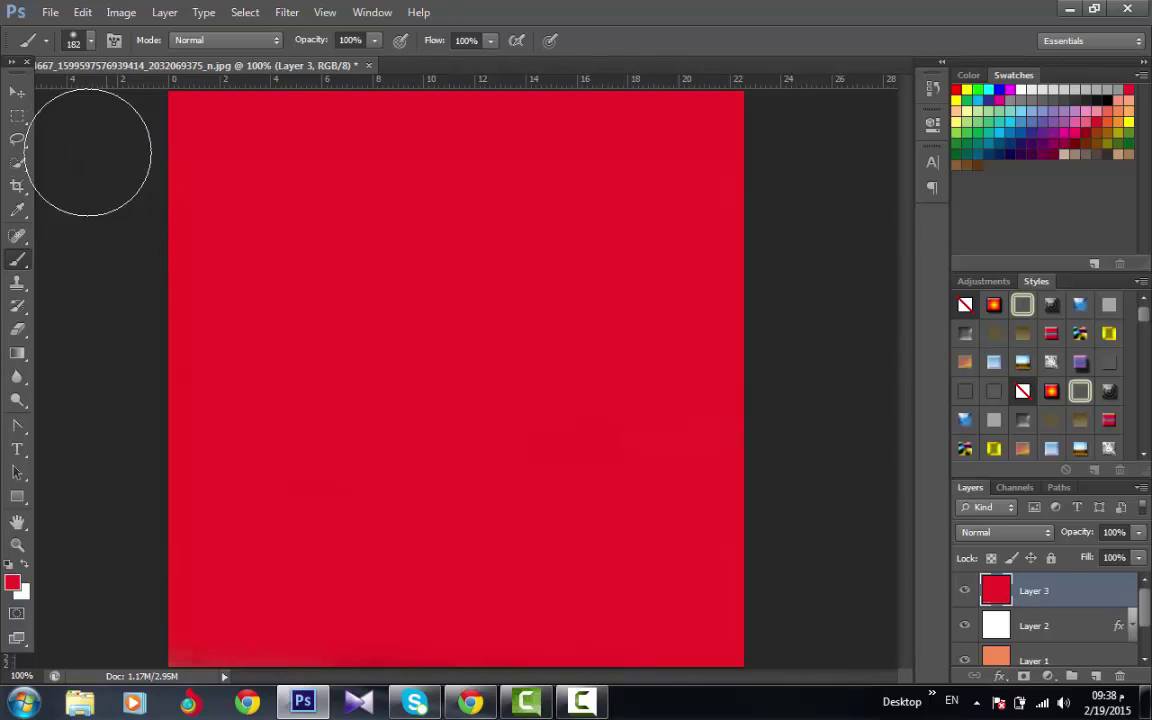
Step: Erase the red on Layer 3 in a soft band across both men's faces
{"action": "left_click", "coordinate": [17, 91]}
{"action": "left_click", "coordinate": [17, 329]}
{"action": "mouse_move", "coordinate": [425, 222]}
{"action": "left_mouse_down"}
{"action": "mouse_move", "coordinate": [627, 249]}
{"action": "mouse_move", "coordinate": [288, 249]}
{"action": "mouse_move", "coordinate": [228, 236]}
{"action": "left_mouse_up"}
{"action": "left_click", "coordinate": [16, 92]}
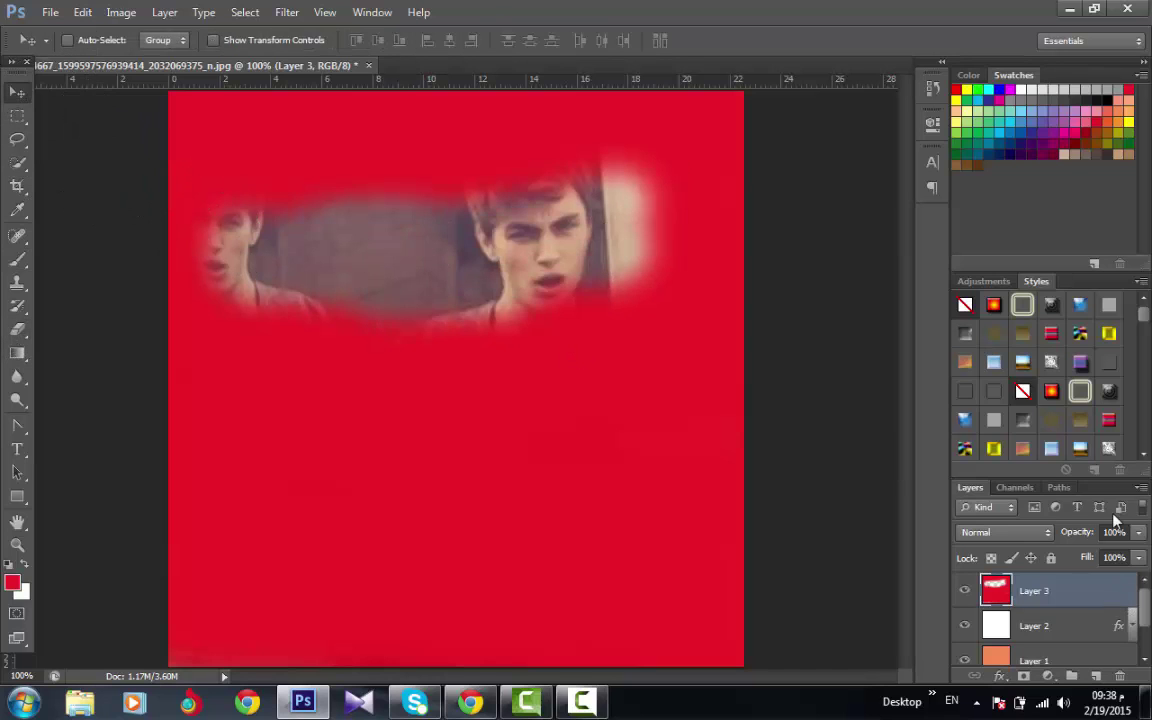
Step: Set Layer 3's blend mode to Multiply with 32% opacity and 54% fill
{"action": "left_click", "coordinate": [1005, 532]}
{"action": "left_click", "coordinate": [905, 125]}
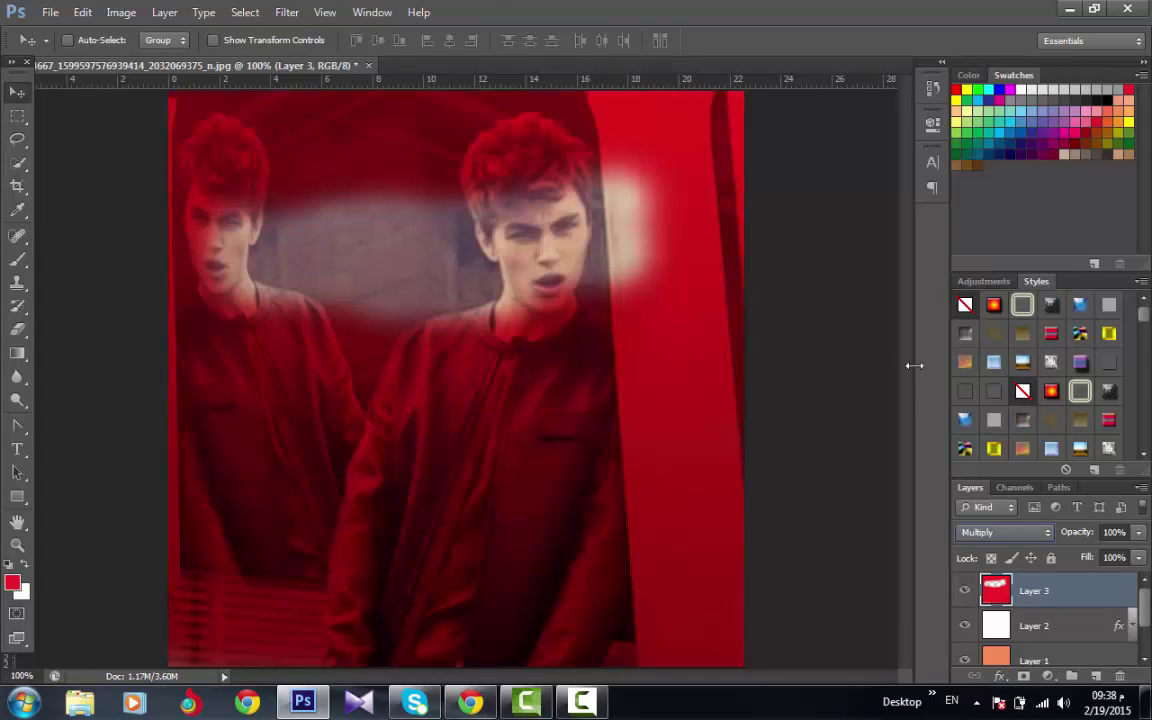
{"action": "left_click", "coordinate": [1137, 533]}
{"action": "left_click_drag", "start_coordinate": [1138, 555], "coordinate": [1097, 584]}
{"action": "left_click", "coordinate": [1136, 557]}
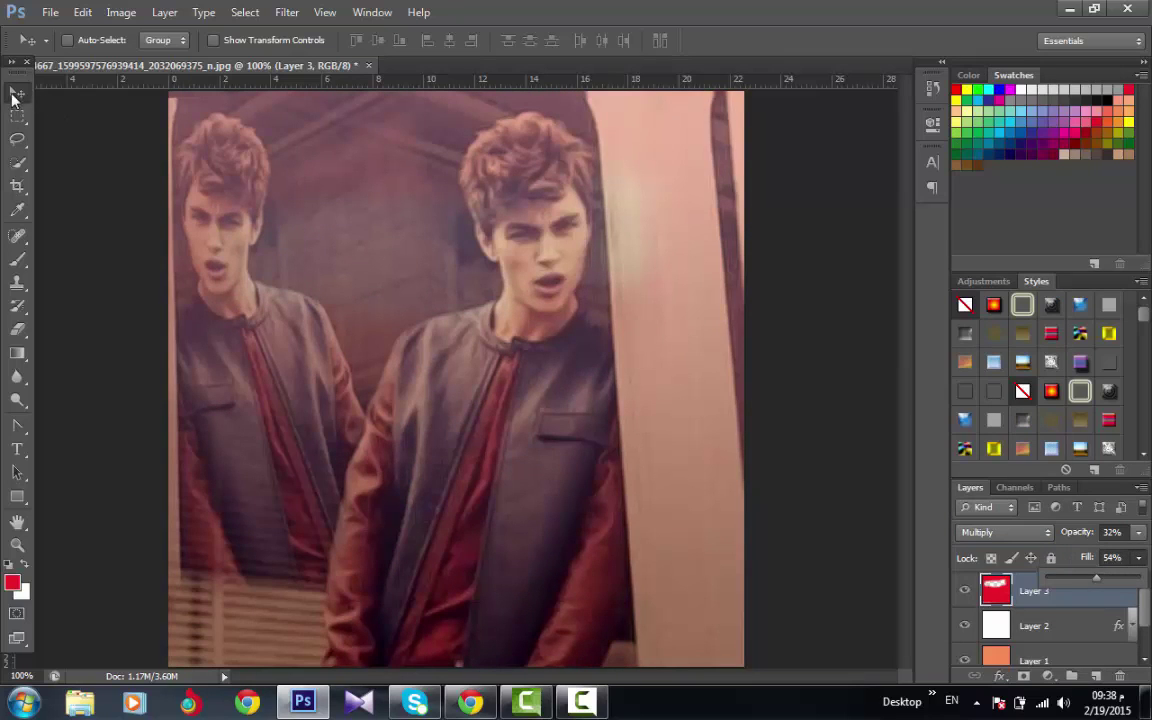
Step: Erase Layer 2 over the front man's face, and undo the trial erasing over his double's face
{"action": "left_click", "coordinate": [20, 333]}
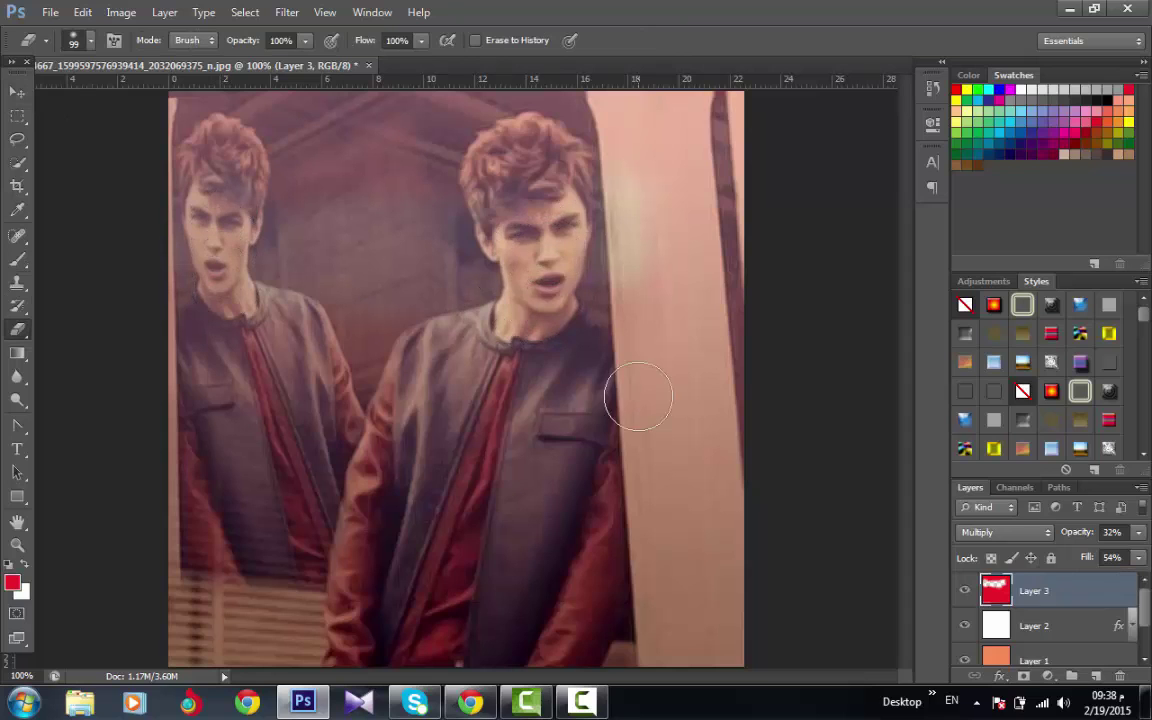
{"action": "left_click", "coordinate": [1057, 628]}
{"action": "mouse_move", "coordinate": [460, 230]}
{"action": "left_mouse_down"}
{"action": "mouse_move", "coordinate": [480, 280]}
{"action": "mouse_move", "coordinate": [510, 265]}
{"action": "mouse_move", "coordinate": [525, 195]}
{"action": "mouse_move", "coordinate": [528, 305]}
{"action": "mouse_move", "coordinate": [480, 252]}
{"action": "mouse_move", "coordinate": [489, 198]}
{"action": "left_mouse_up"}
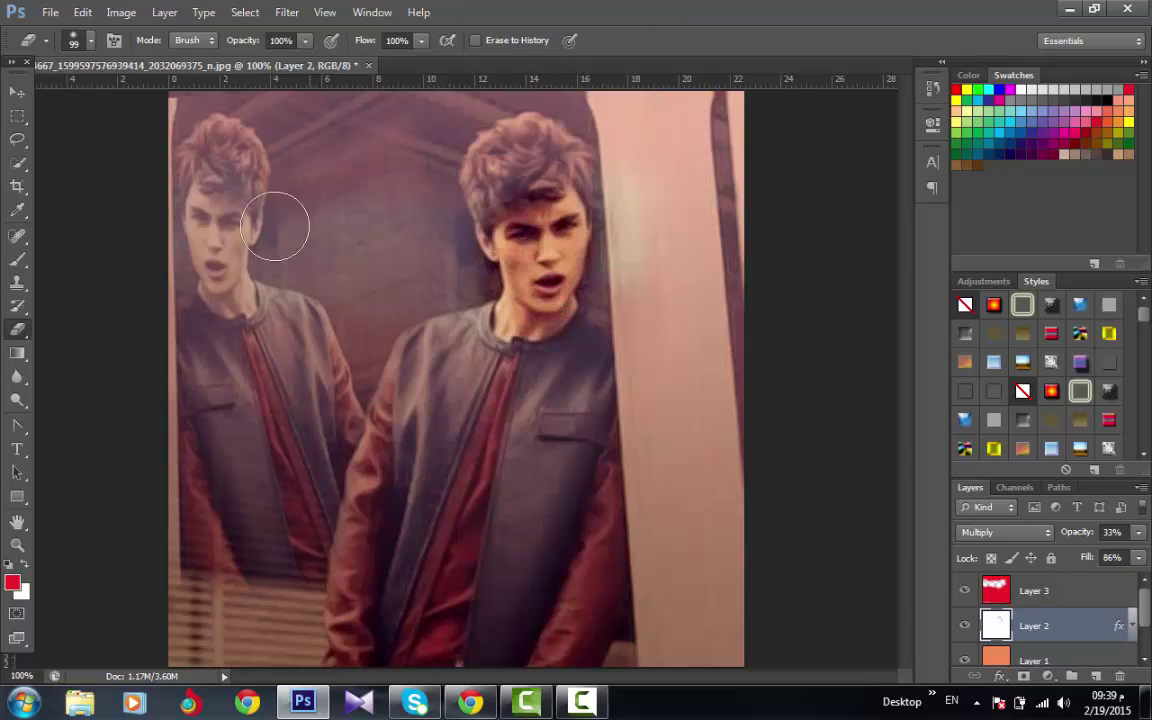
{"action": "mouse_move", "coordinate": [283, 226]}
{"action": "left_mouse_down"}
{"action": "mouse_move", "coordinate": [215, 235]}
{"action": "mouse_move", "coordinate": [200, 215]}
{"action": "mouse_move", "coordinate": [212, 240]}
{"action": "left_mouse_up"}
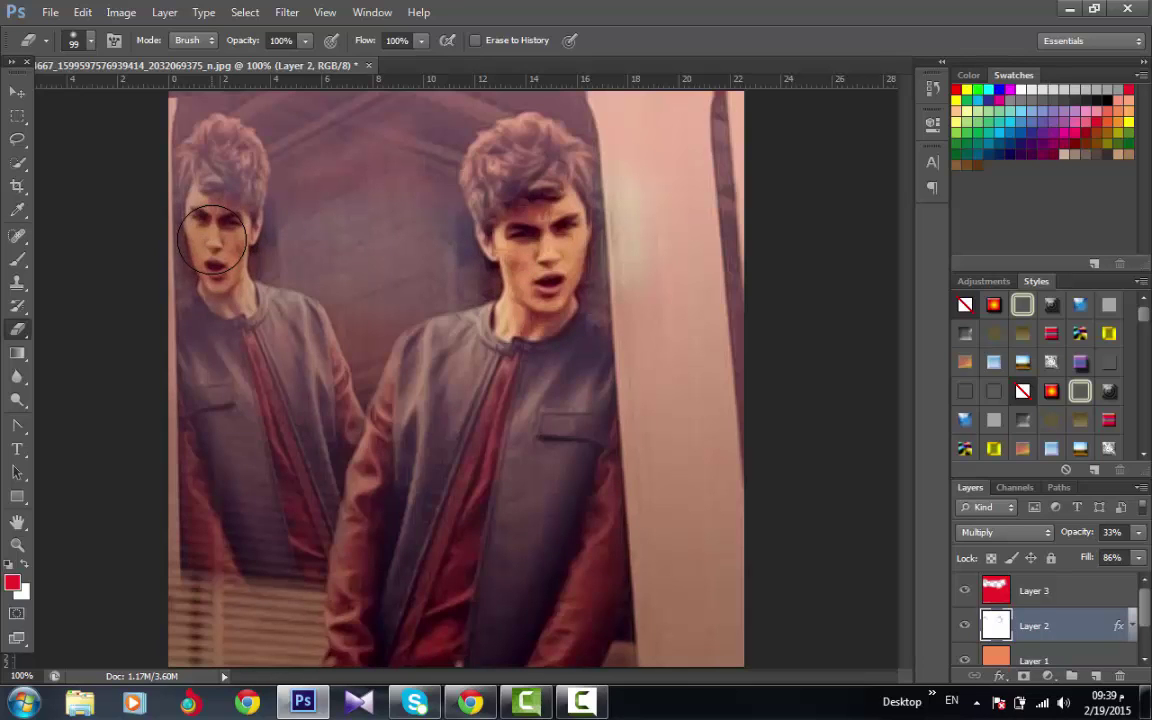
{"action": "key", "text": "ctrl+z"}
Step: Add a layer group above Layer 2, and erase Layer 1's orange over the front man's face and neck
{"action": "left_click", "coordinate": [1080, 675]}
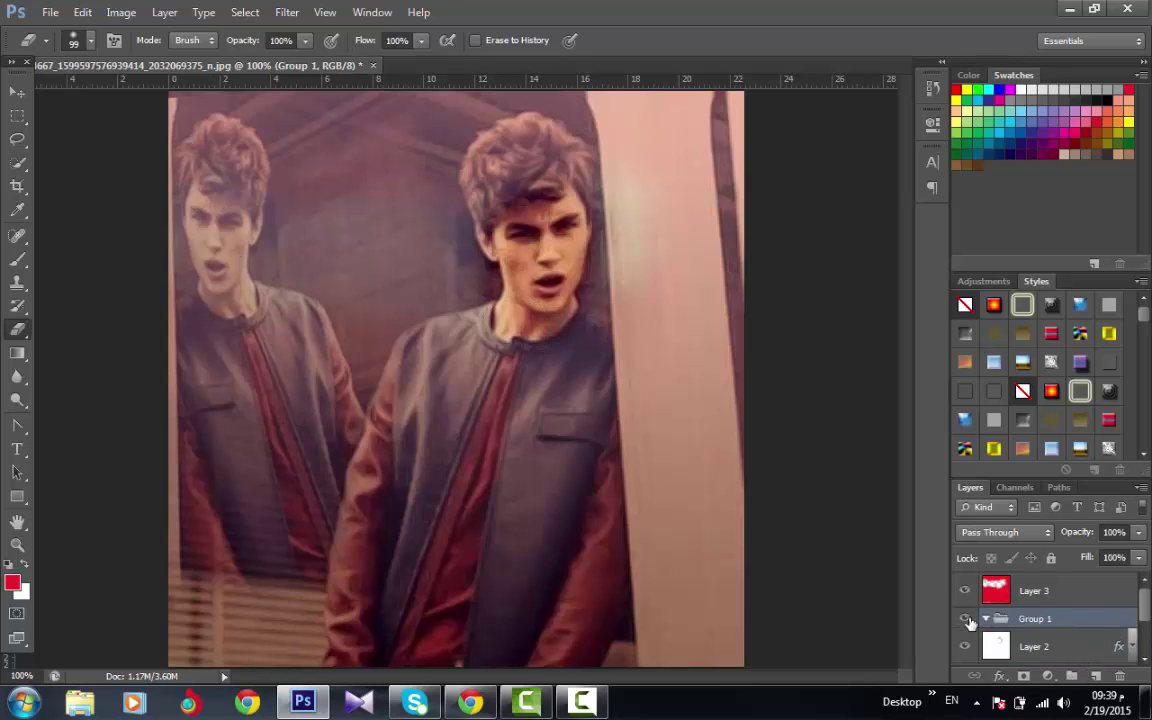
{"action": "scroll", "coordinate": [969, 622], "scroll_direction": "down", "scroll_amount": 2}
{"action": "left_click", "coordinate": [1020, 627]}
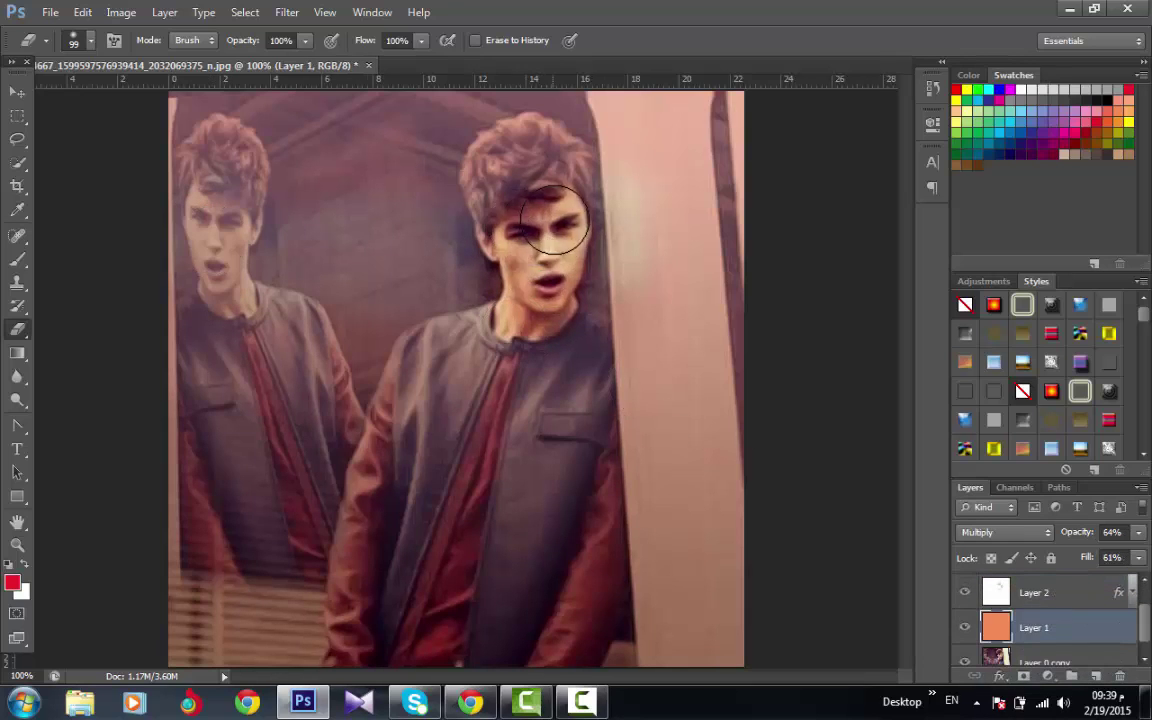
{"action": "mouse_move", "coordinate": [553, 220]}
{"action": "left_mouse_down"}
{"action": "mouse_move", "coordinate": [528, 258]}
{"action": "mouse_move", "coordinate": [539, 296]}
{"action": "mouse_move", "coordinate": [561, 274]}
{"action": "mouse_move", "coordinate": [561, 222]}
{"action": "mouse_move", "coordinate": [535, 330]}
{"action": "left_mouse_up"}
{"action": "left_click", "coordinate": [20, 93]}
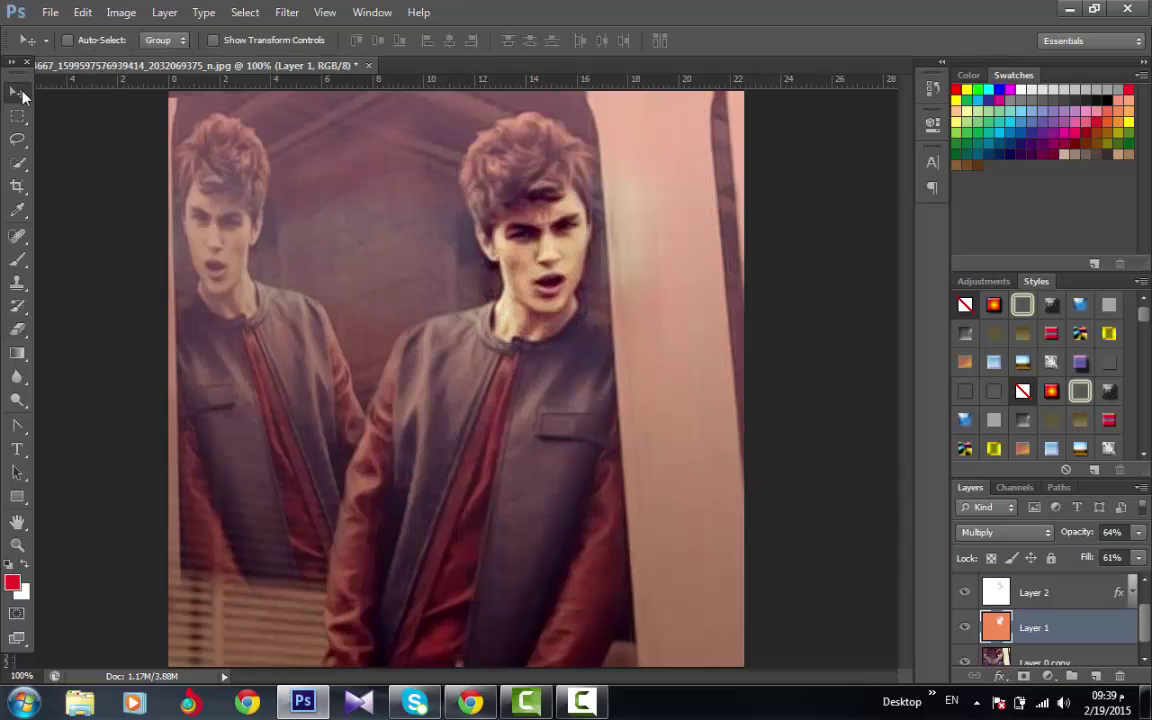
Step: Add the yellow text "اذكرت" in SC_OUHOD at 62.68 pt and place it beside the front man's chest, overlapping the light pillar
{"action": "left_click", "coordinate": [22, 451]}
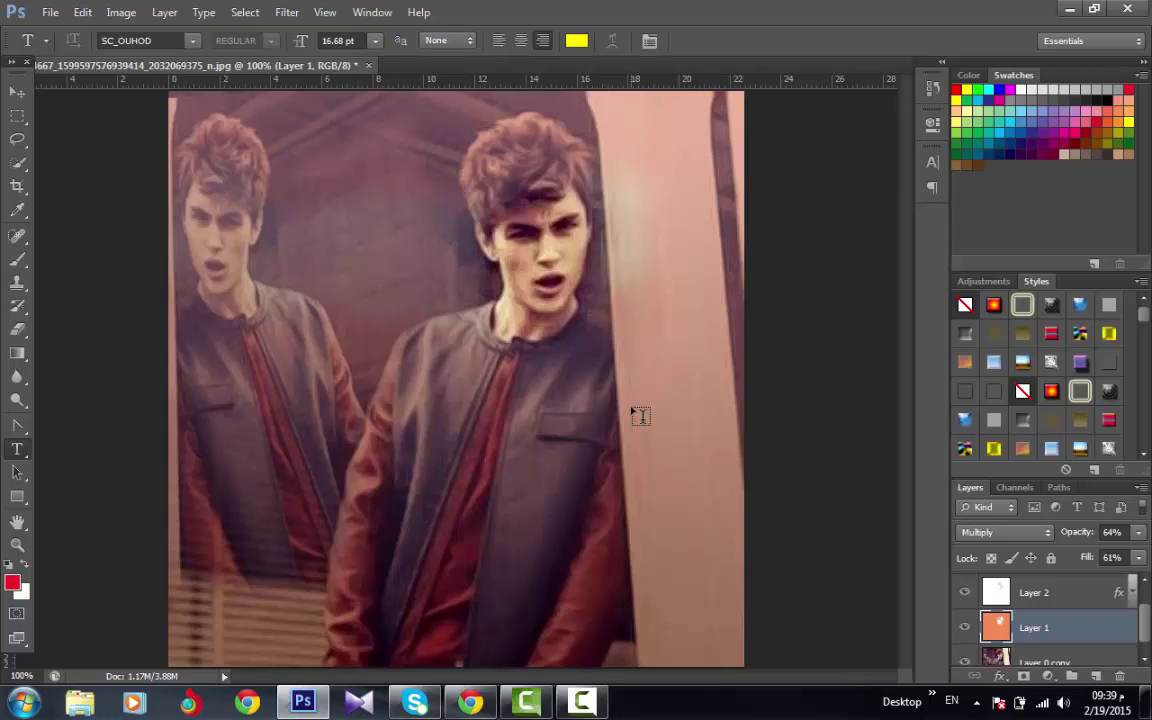
{"action": "left_click", "coordinate": [640, 415]}
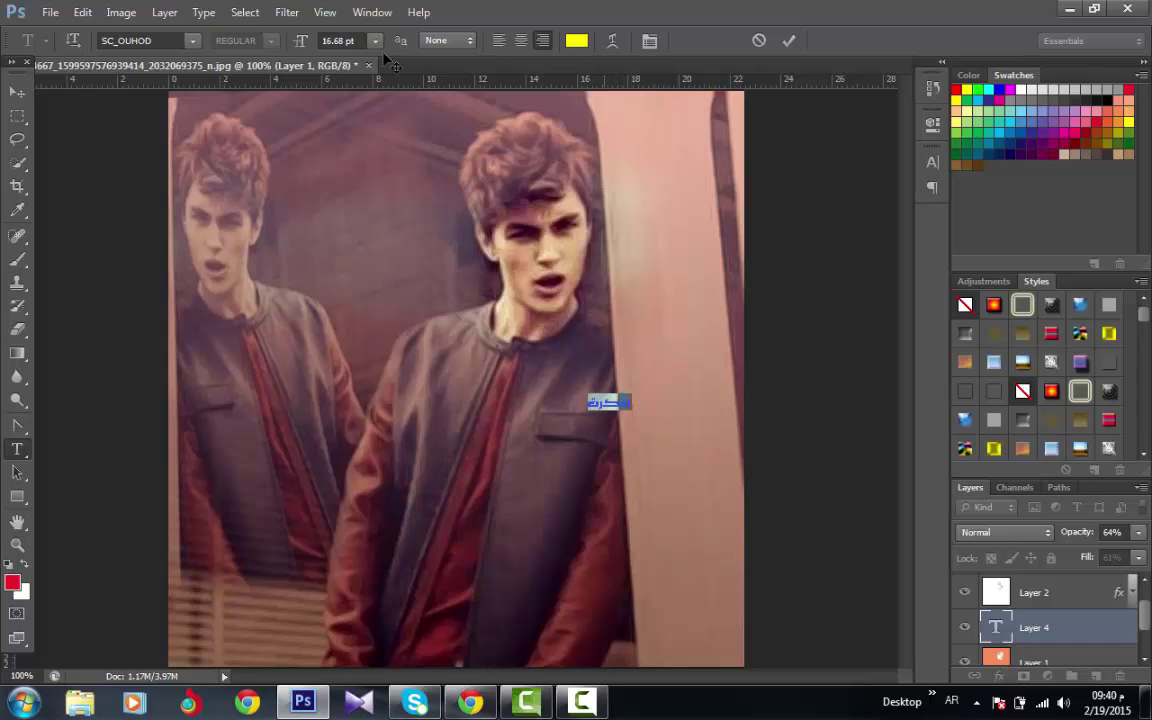
{"action": "left_click_drag", "start_coordinate": [298, 48], "coordinate": [428, 258]}
{"action": "left_click_drag", "start_coordinate": [527, 468], "coordinate": [630, 447]}
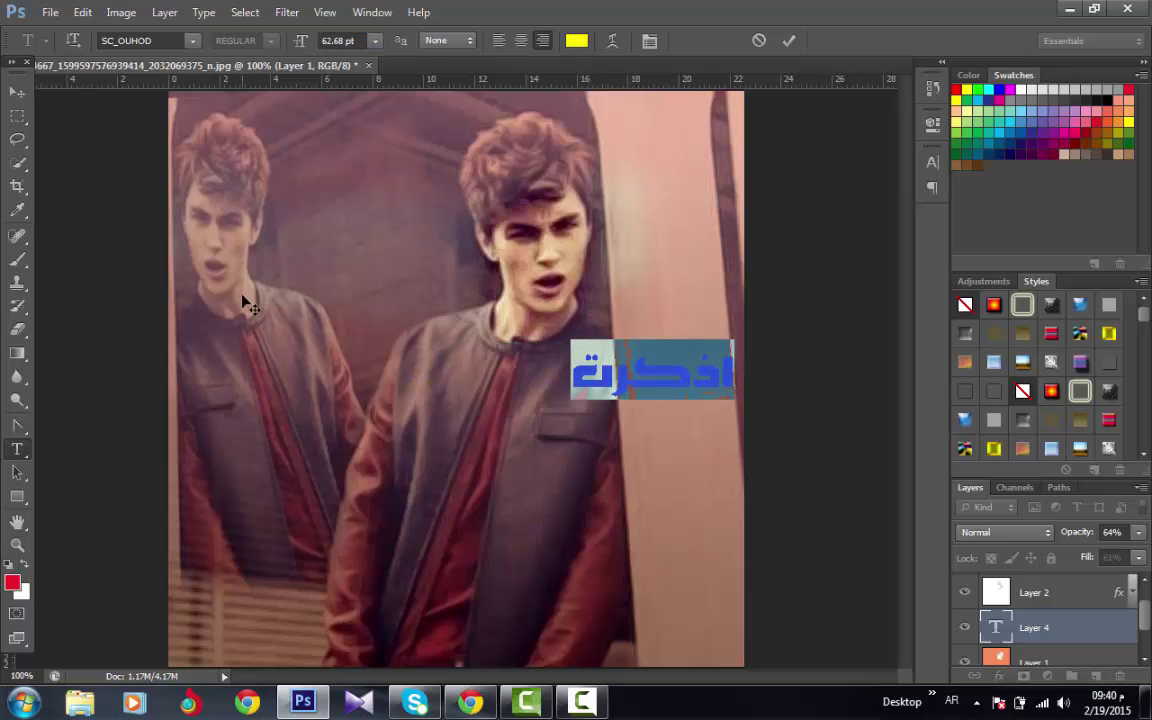
{"action": "left_click", "coordinate": [16, 91]}
{"action": "left_click_drag", "start_coordinate": [600, 378], "coordinate": [598, 362]}
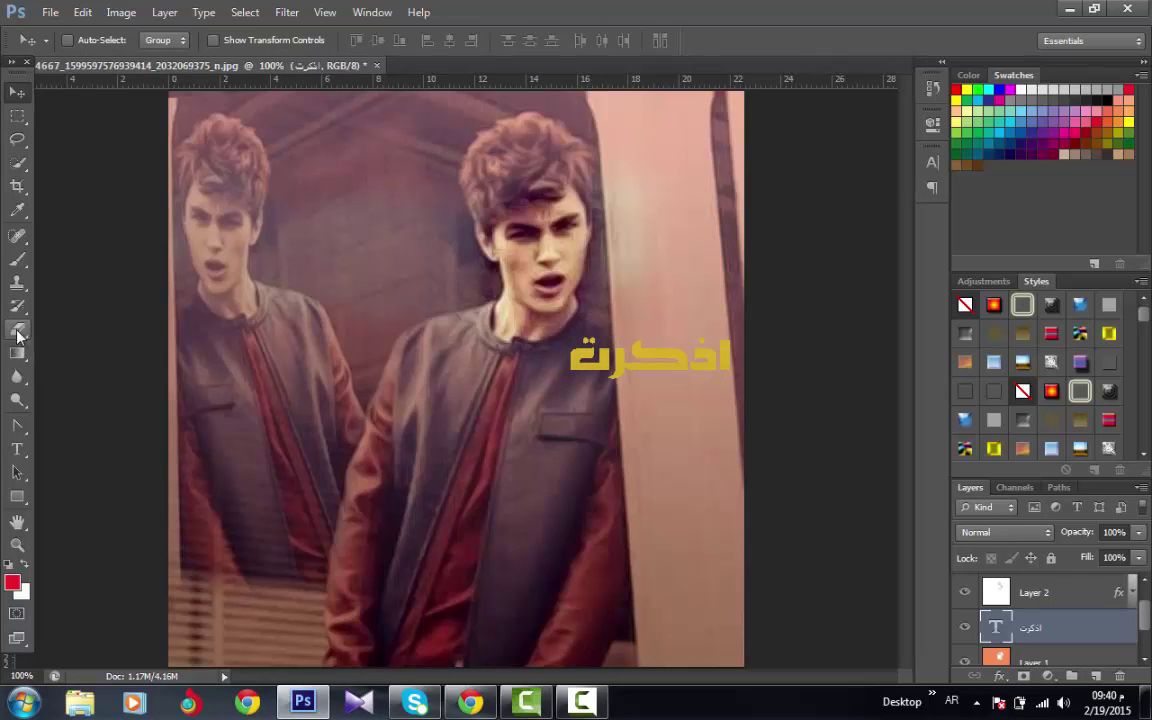
Step: Choose the rough 60 px brush tip and rasterize the "اذكرت" type layer
{"action": "left_click", "coordinate": [19, 264]}
{"action": "right_click", "coordinate": [379, 342]}
{"action": "left_click_drag", "start_coordinate": [578, 480], "coordinate": [577, 528]}
{"action": "left_click", "coordinate": [653, 358]}
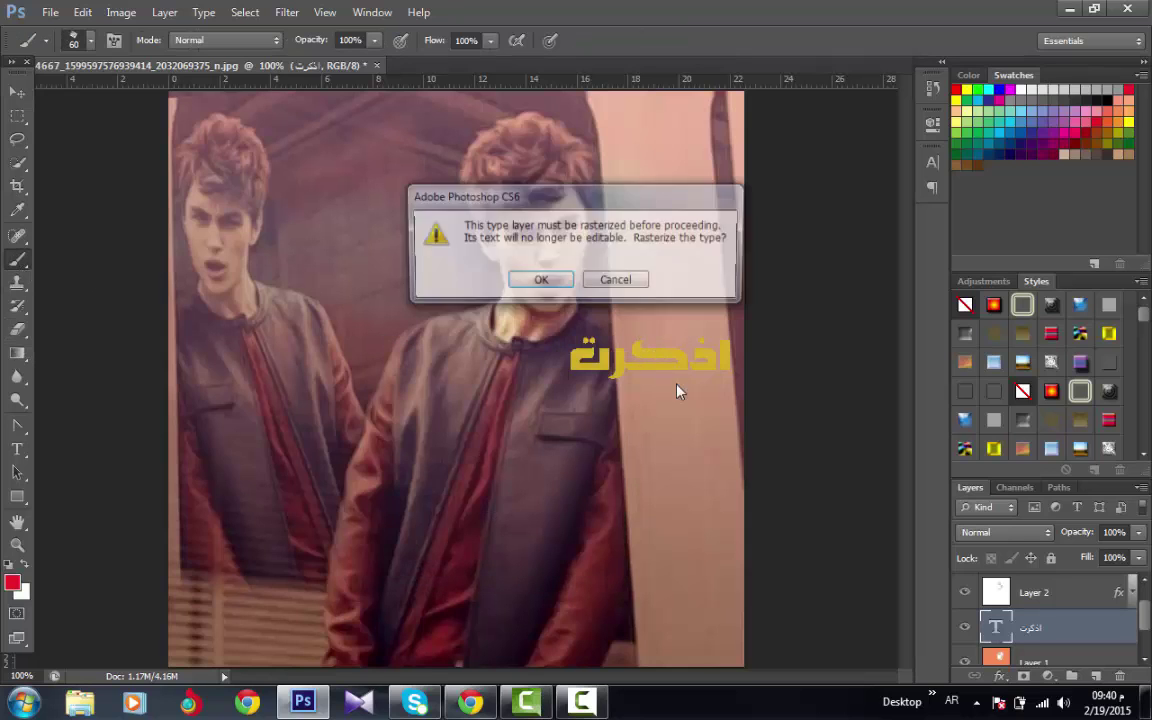
{"action": "left_click", "coordinate": [542, 280]}
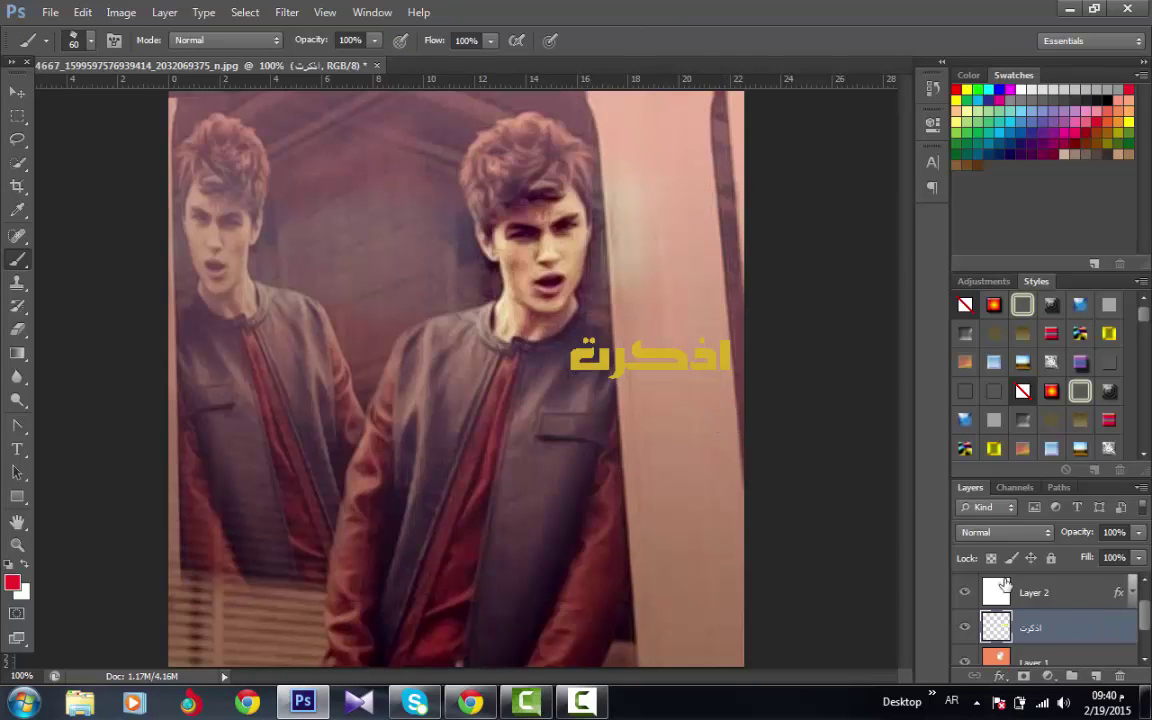
Step: Add a new layer beneath the "اذكرت" layer and set the foreground colour to black
{"action": "left_click", "coordinate": [1096, 677]}
{"action": "left_click_drag", "start_coordinate": [1125, 629], "coordinate": [1105, 660]}
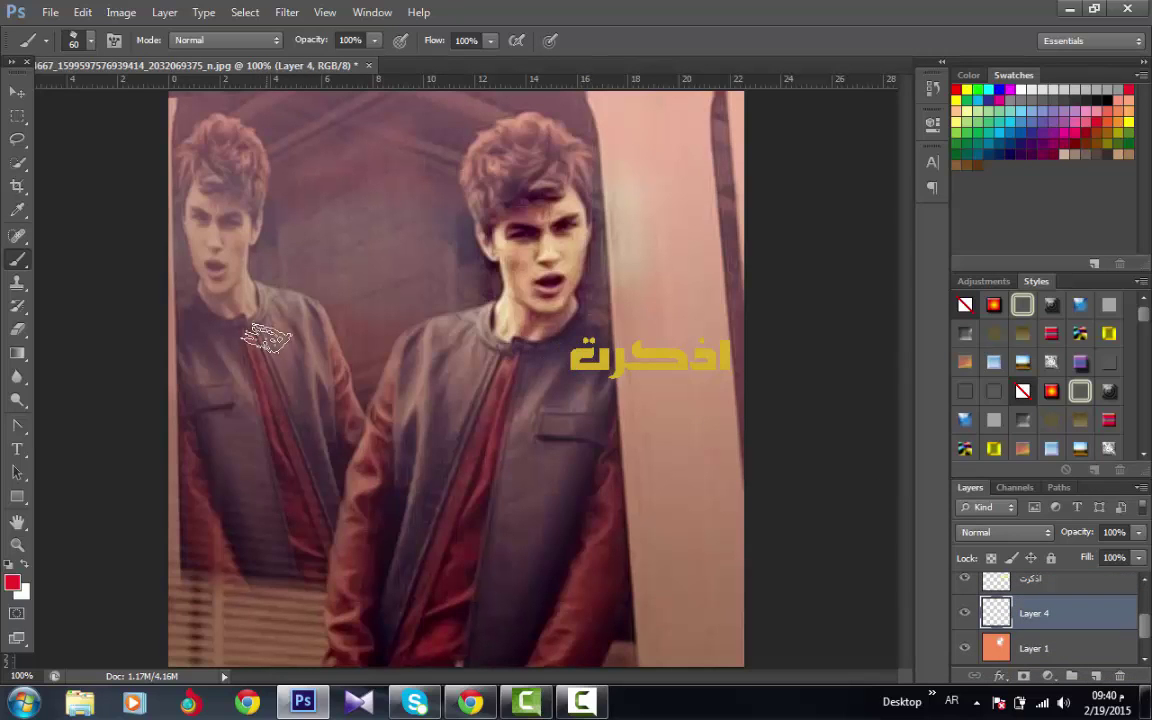
{"action": "left_click", "coordinate": [12, 582]}
{"action": "left_click", "coordinate": [703, 467]}
{"action": "left_click", "coordinate": [921, 229]}
{"action": "key", "text": "b"}
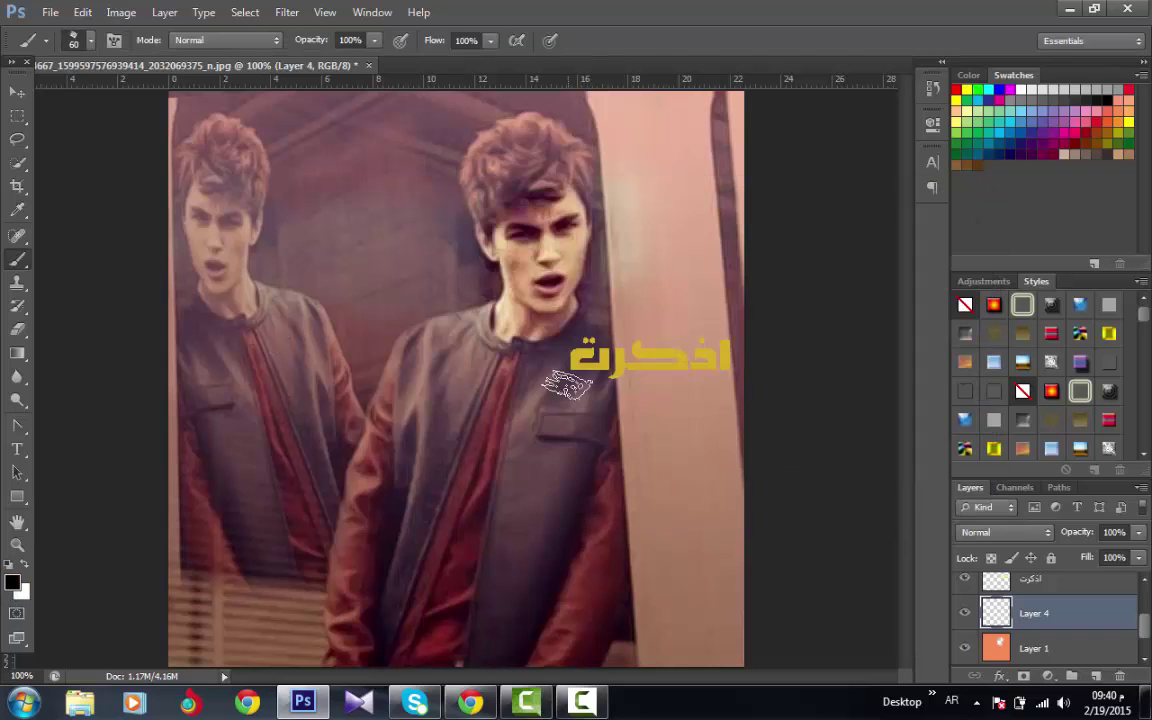
Step: Replace the trial stroke behind "اذكرت" with a black stroke painted using the rough brush at 69 px
{"action": "left_click_drag", "start_coordinate": [560, 358], "coordinate": [730, 358]}
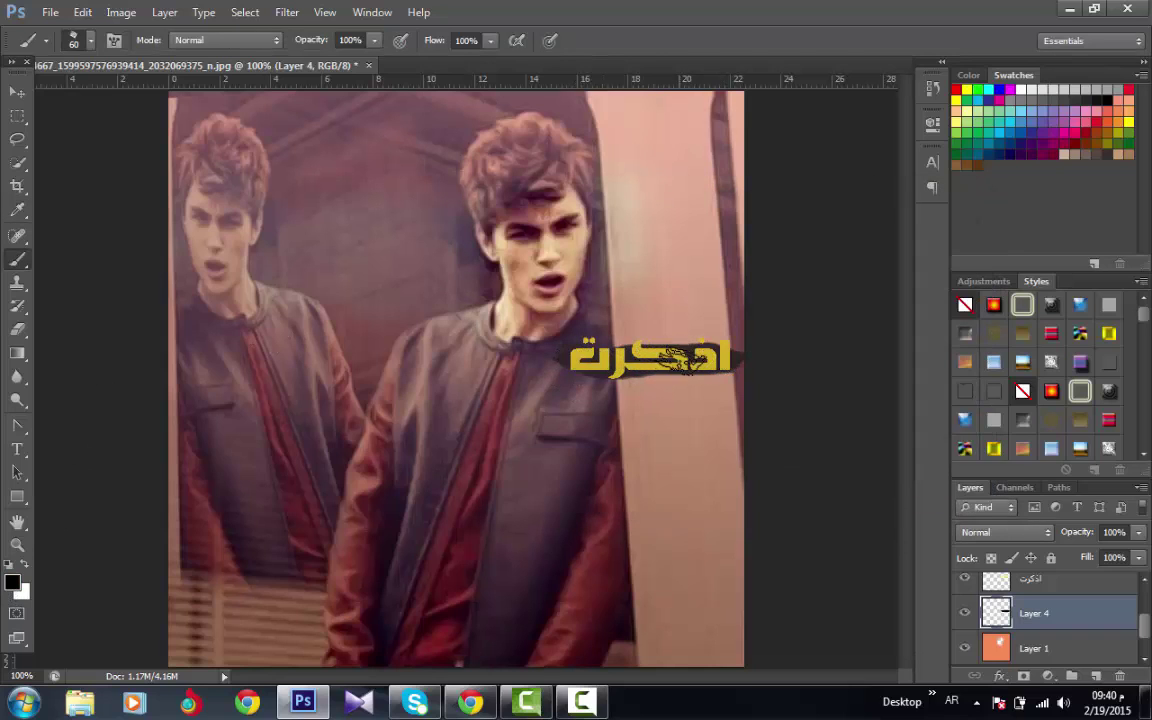
{"action": "key", "text": "ctrl+z"}
{"action": "right_click", "coordinate": [648, 352]}
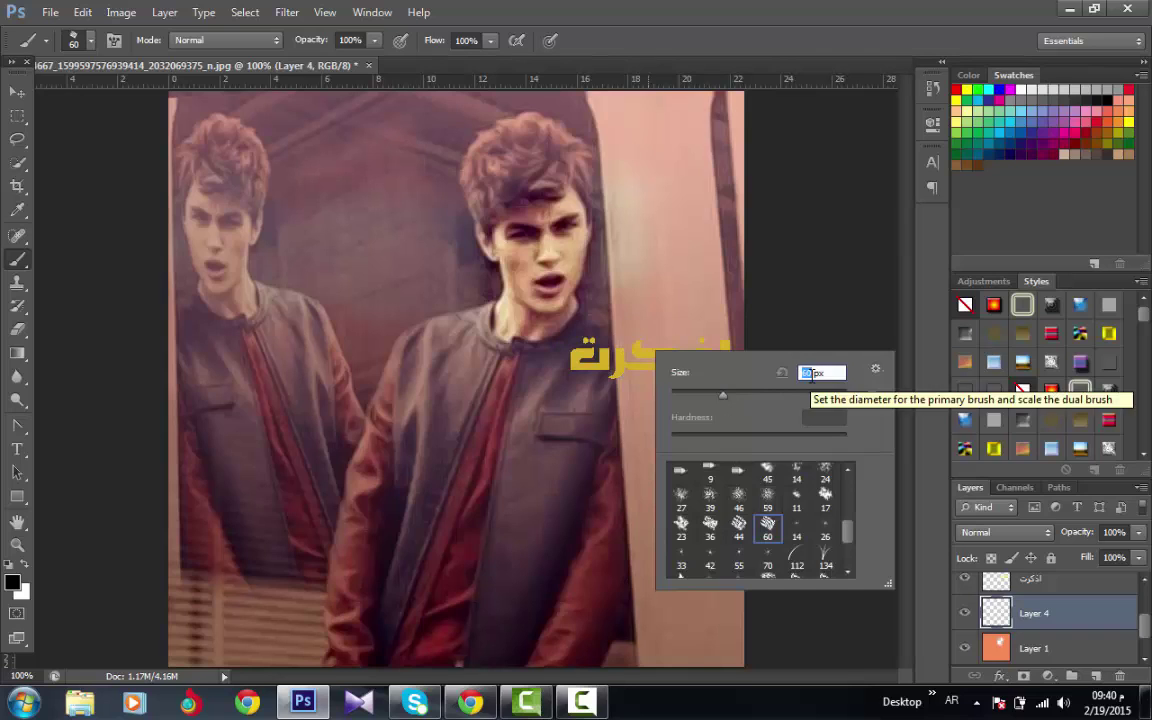
{"action": "type", "text": "69"}
{"action": "key", "text": "Return"}
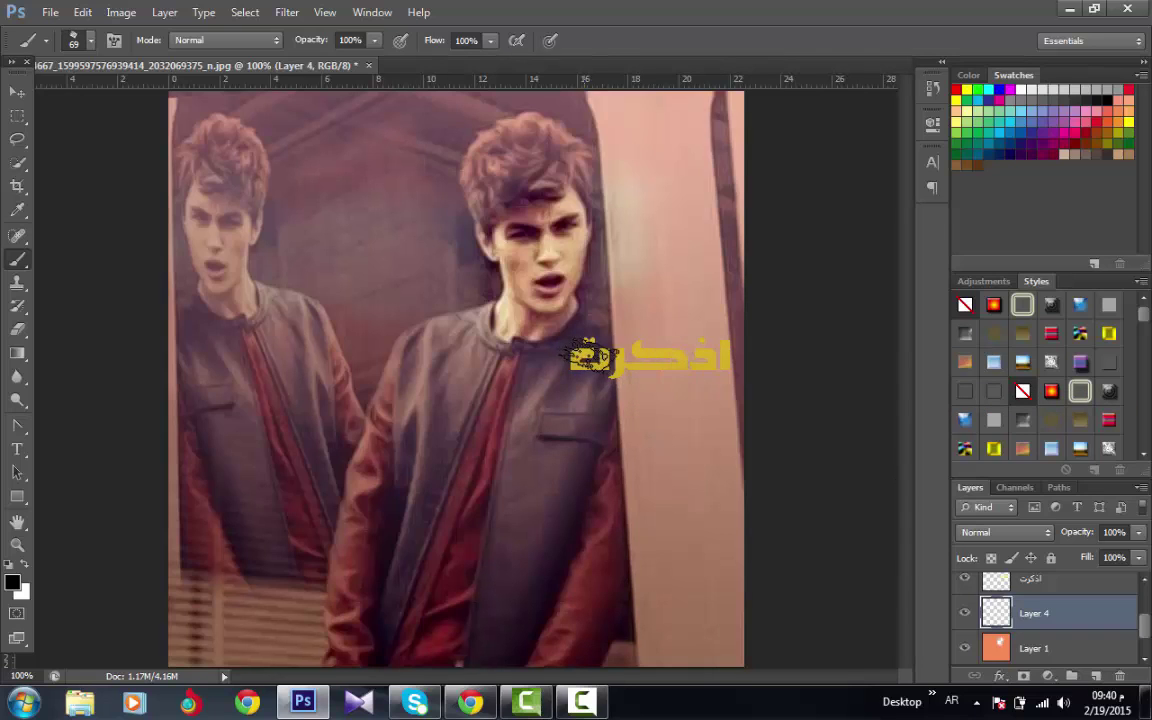
{"action": "left_click_drag", "start_coordinate": [615, 355], "coordinate": [662, 355]}
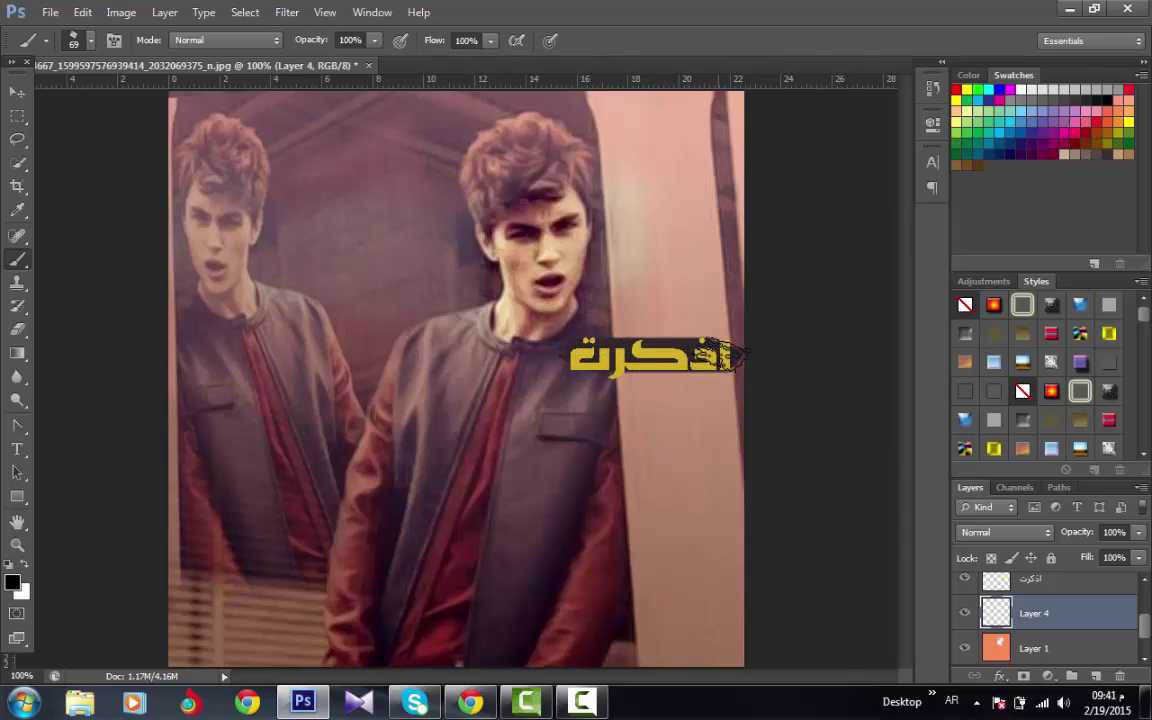
{"action": "left_click", "coordinate": [17, 91]}
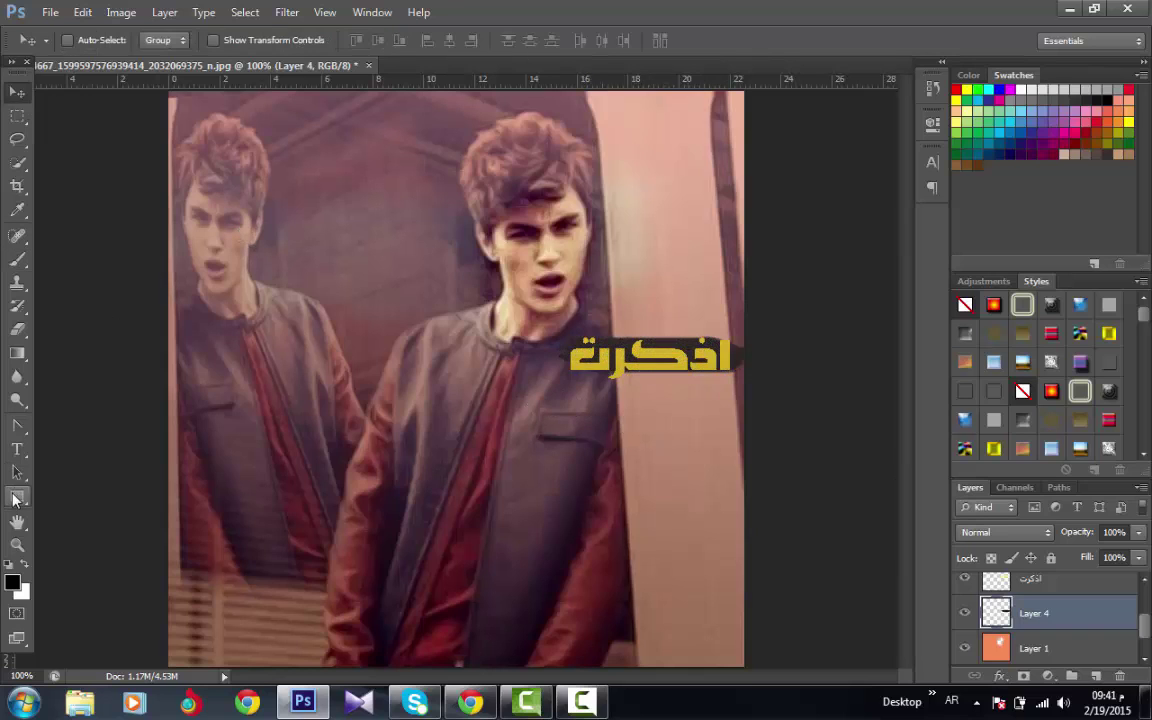
Step: Draw a black rectangle about 379 × 36 px just below the "اذكرت" text
{"action": "left_click", "coordinate": [17, 496]}
{"action": "left_click_drag", "start_coordinate": [725, 380], "coordinate": [385, 412]}
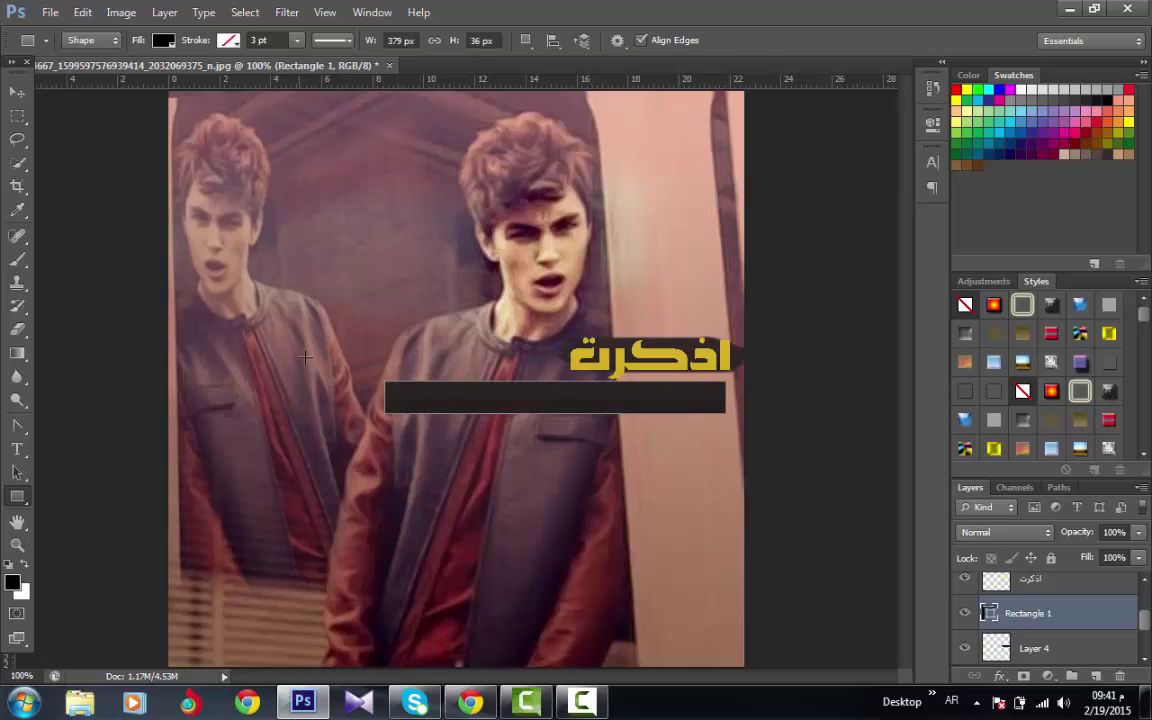
{"action": "key", "text": "v"}
Step: Add the black text line "دله اهلنا وجربت يسر وعسر" below the rectangle
{"action": "left_click", "coordinate": [14, 450]}
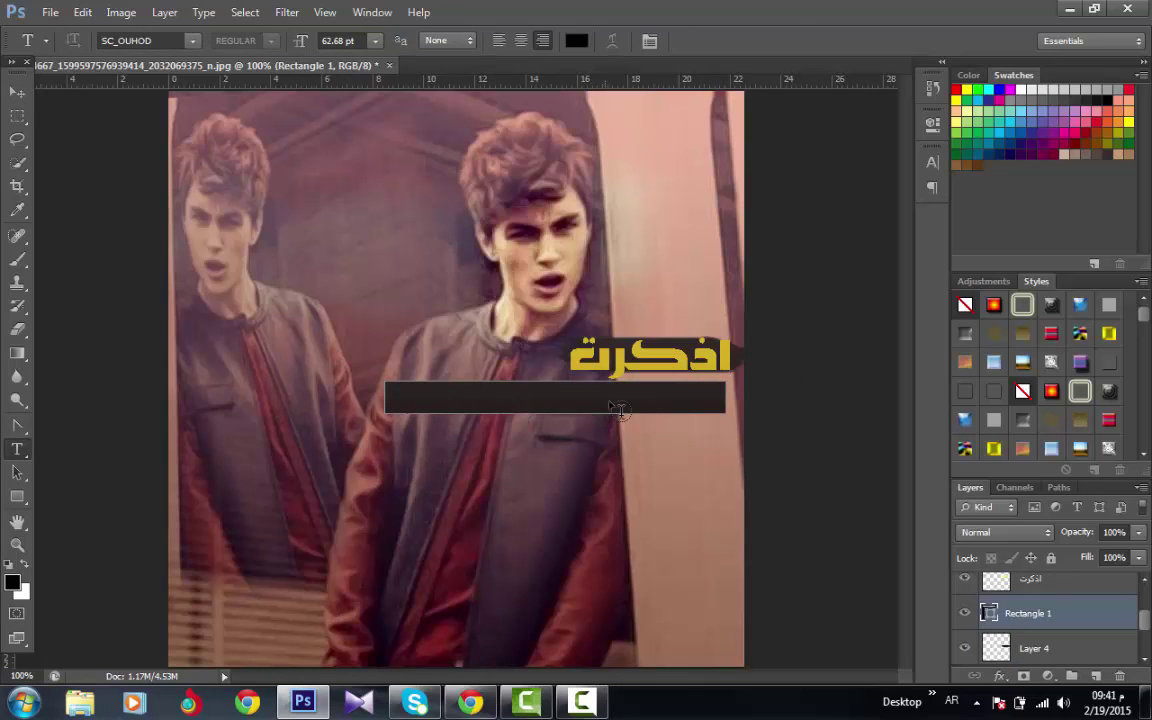
{"action": "left_click", "coordinate": [665, 494]}
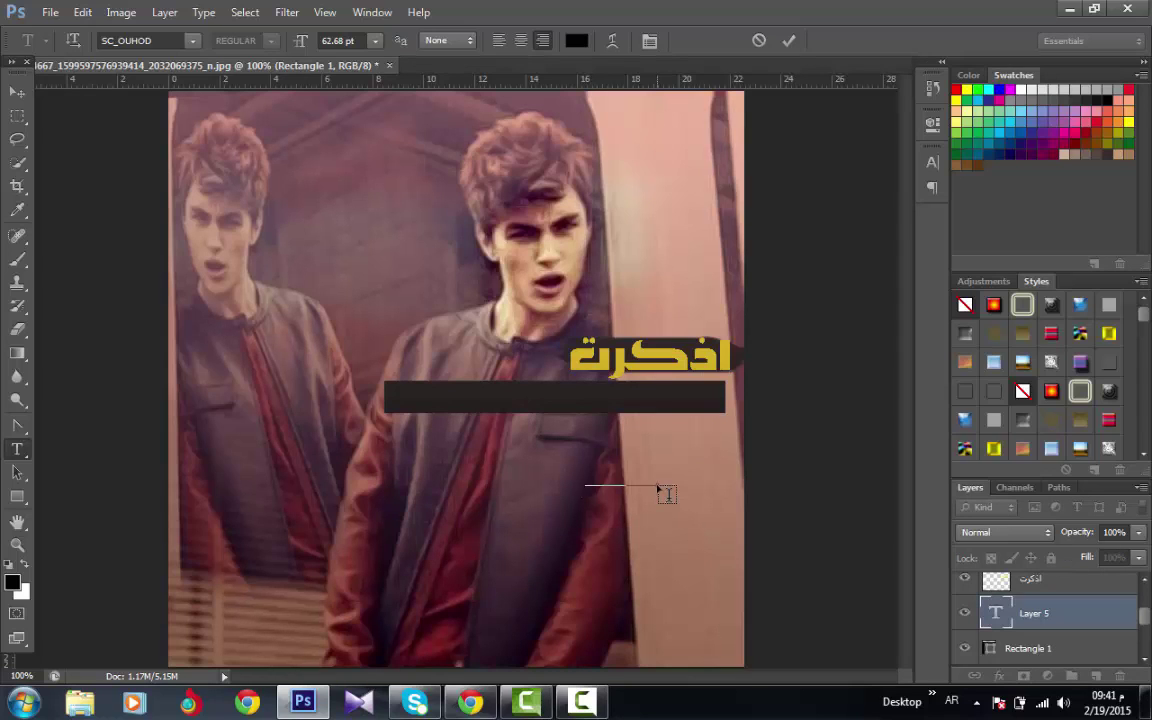
{"action": "type", "text": "دلهاهل"}
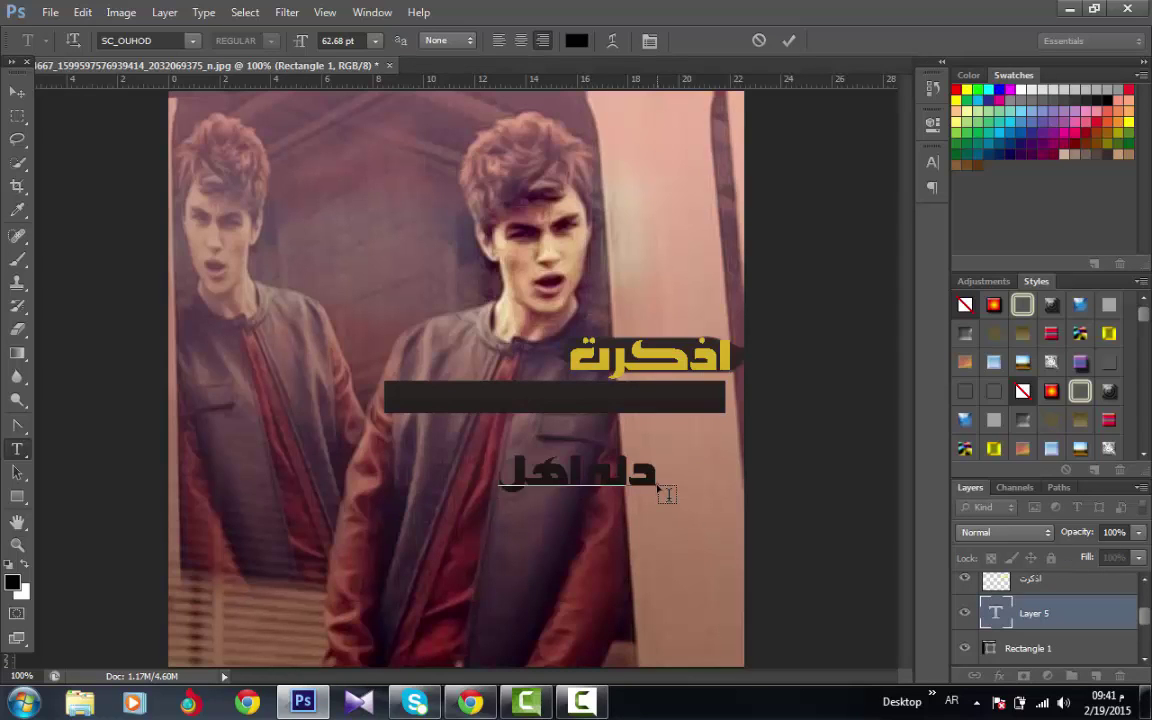
{"action": "type", "text": "ر"}
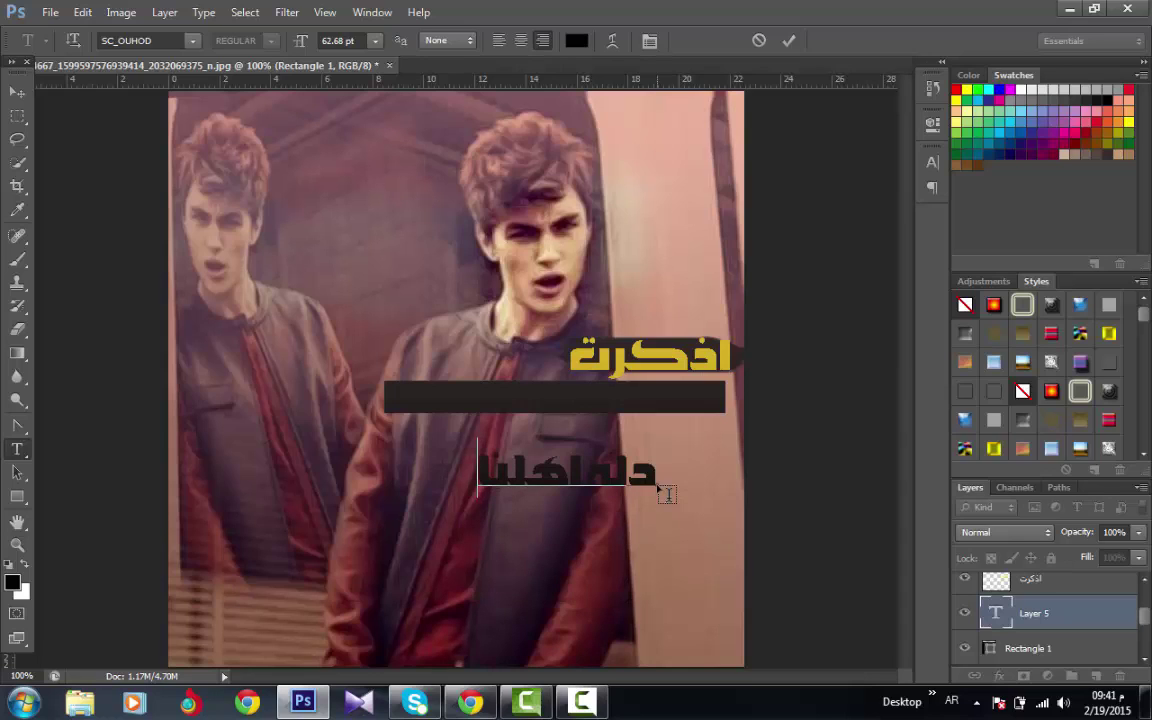
{"action": "type", "text": "وج"}
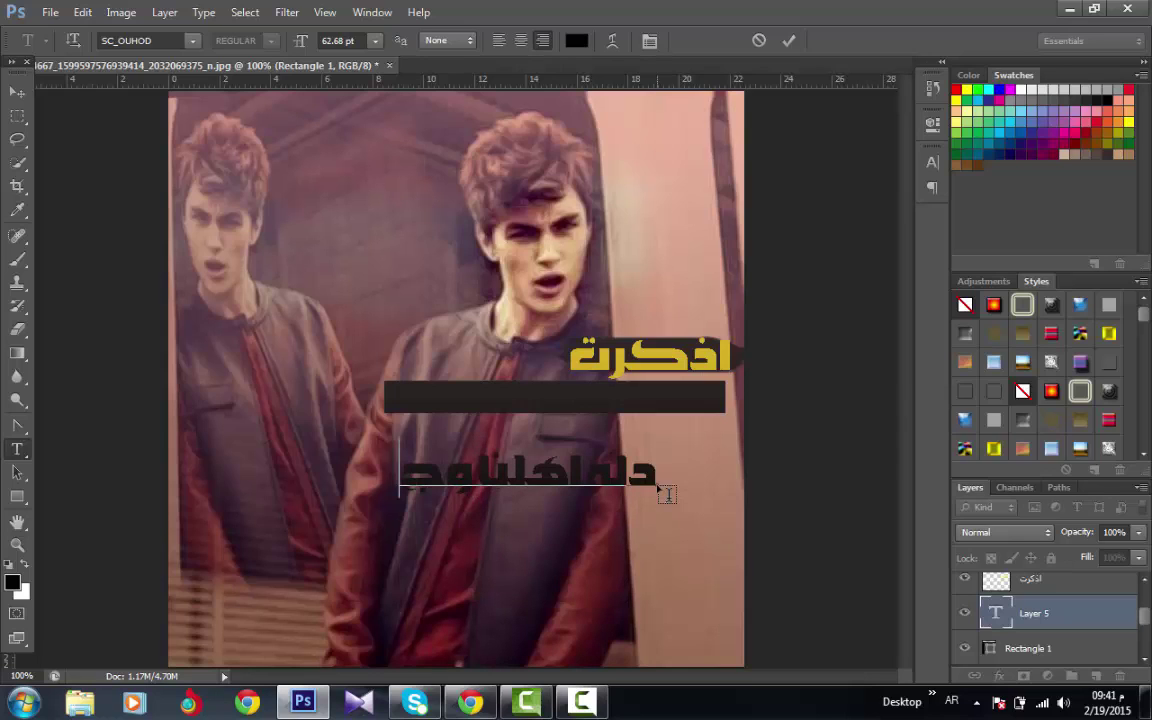
{"action": "type", "text": "به"}
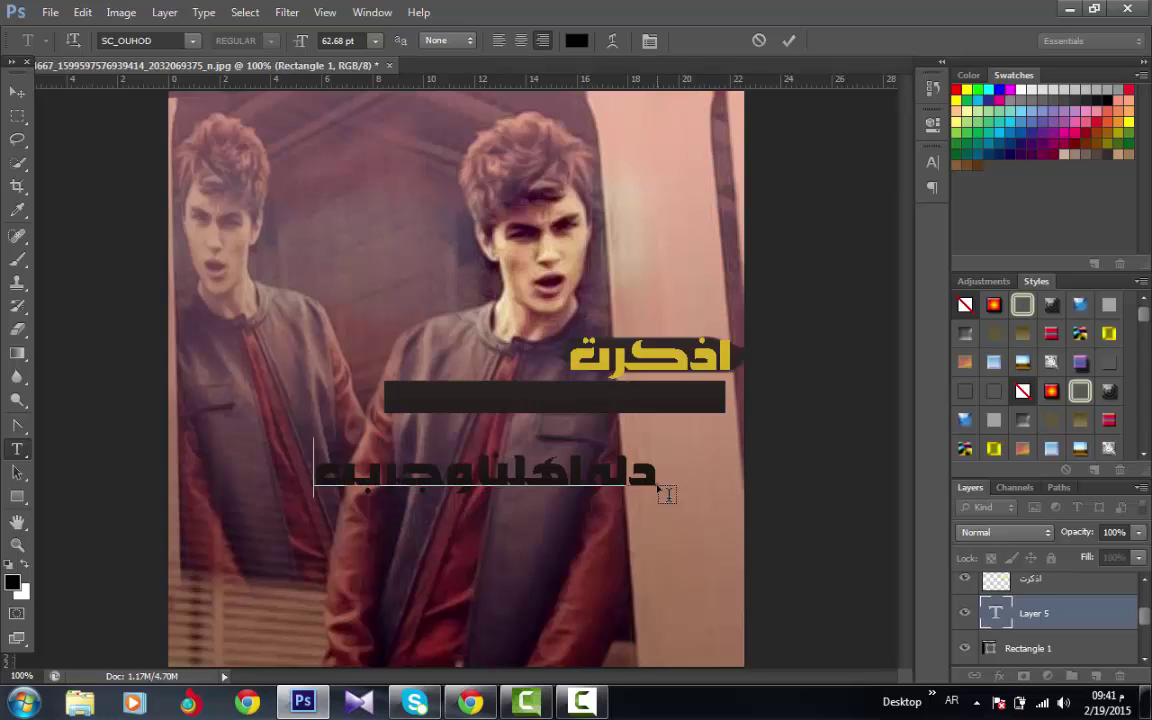
{"action": "type", "text": "بسرع"}
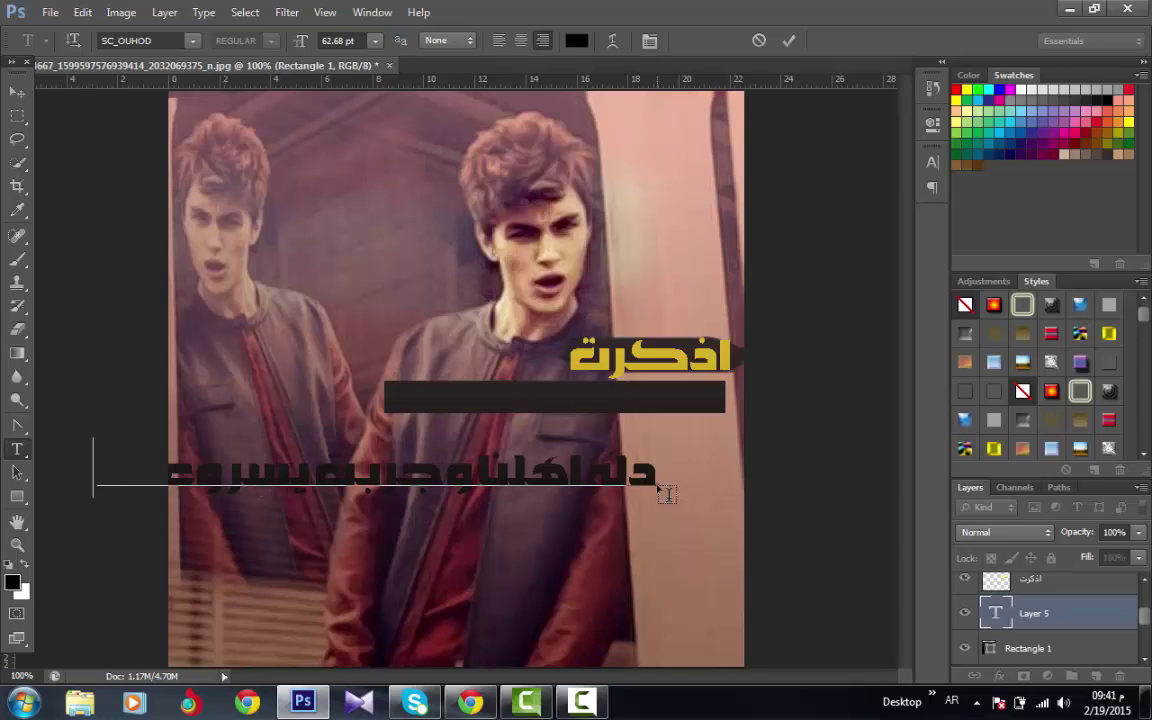
Step: Set the whole new text line in the SC_DUBAI font at 41.68 pt
{"action": "double_click", "coordinate": [544, 480]}
{"action": "triple_click", "coordinate": [545, 481]}
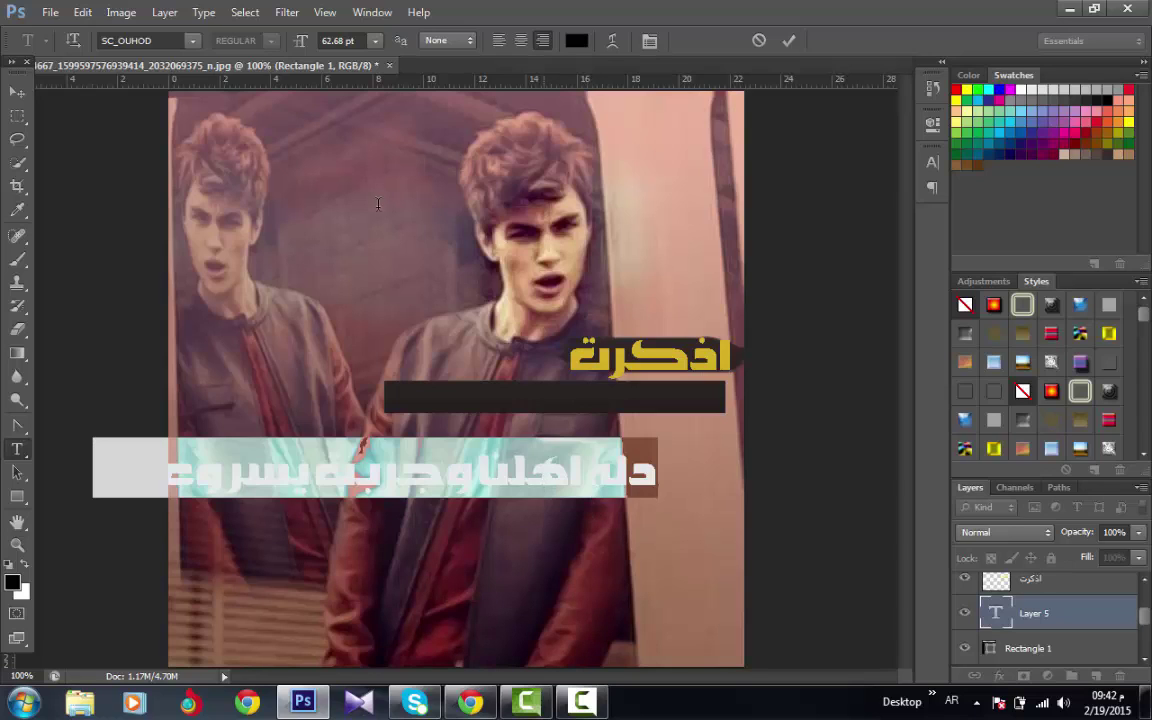
{"action": "left_click_drag", "start_coordinate": [305, 50], "coordinate": [295, 45]}
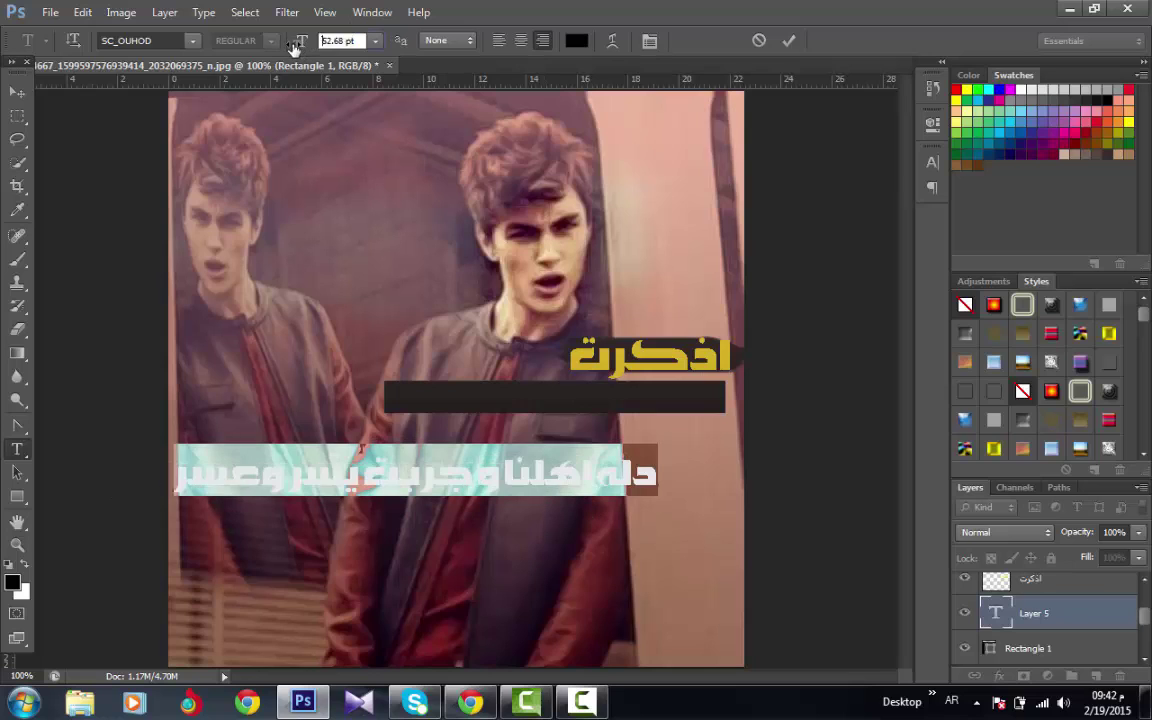
{"action": "left_click", "coordinate": [179, 40]}
{"action": "scroll", "coordinate": [179, 40], "scroll_direction": "up", "scroll_amount": 5}
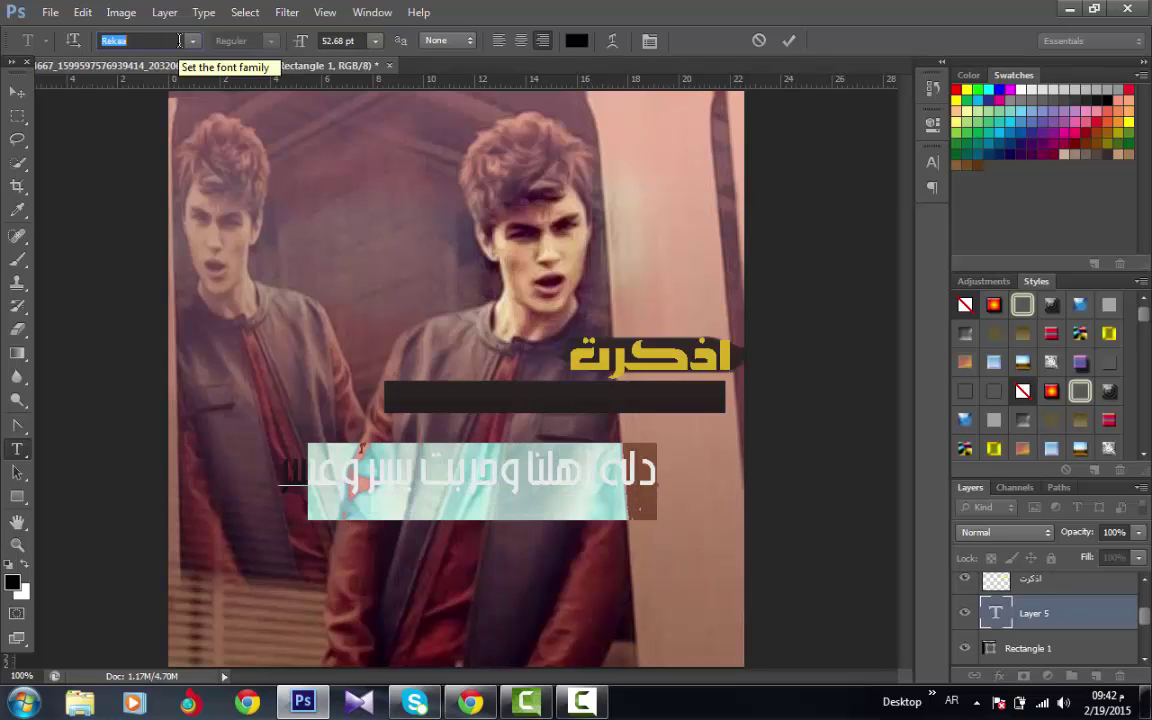
{"action": "scroll", "coordinate": [179, 40], "scroll_direction": "down", "scroll_amount": 2}
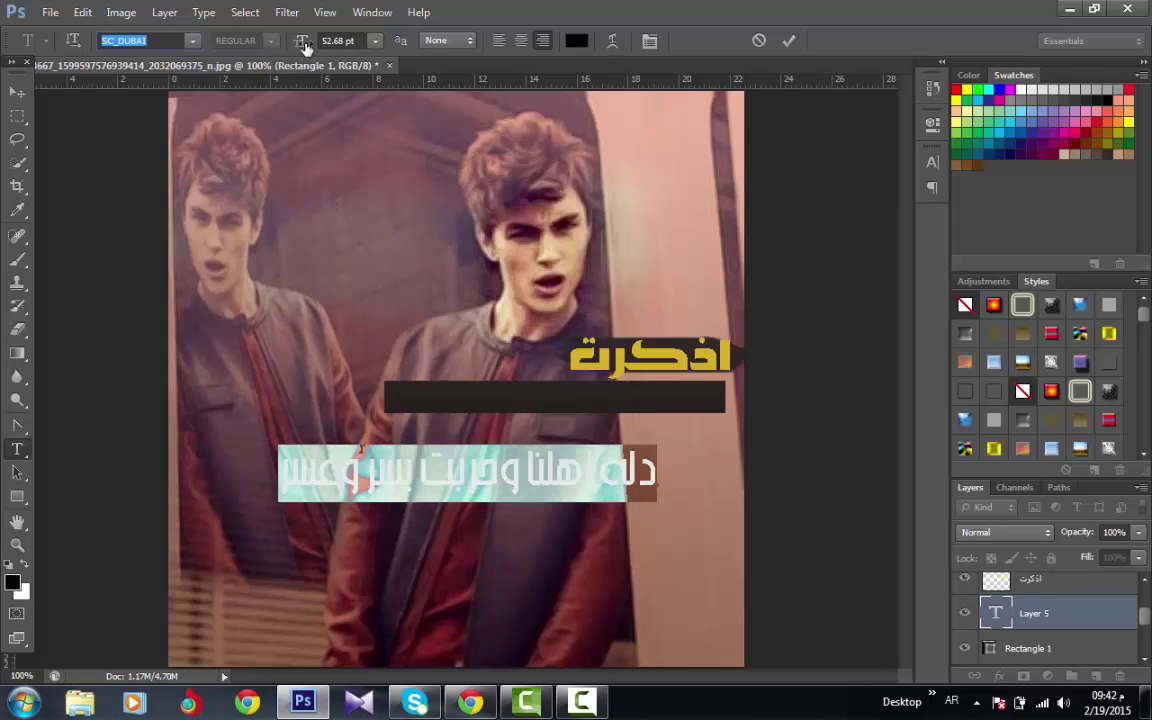
{"action": "left_click_drag", "start_coordinate": [305, 47], "coordinate": [301, 41]}
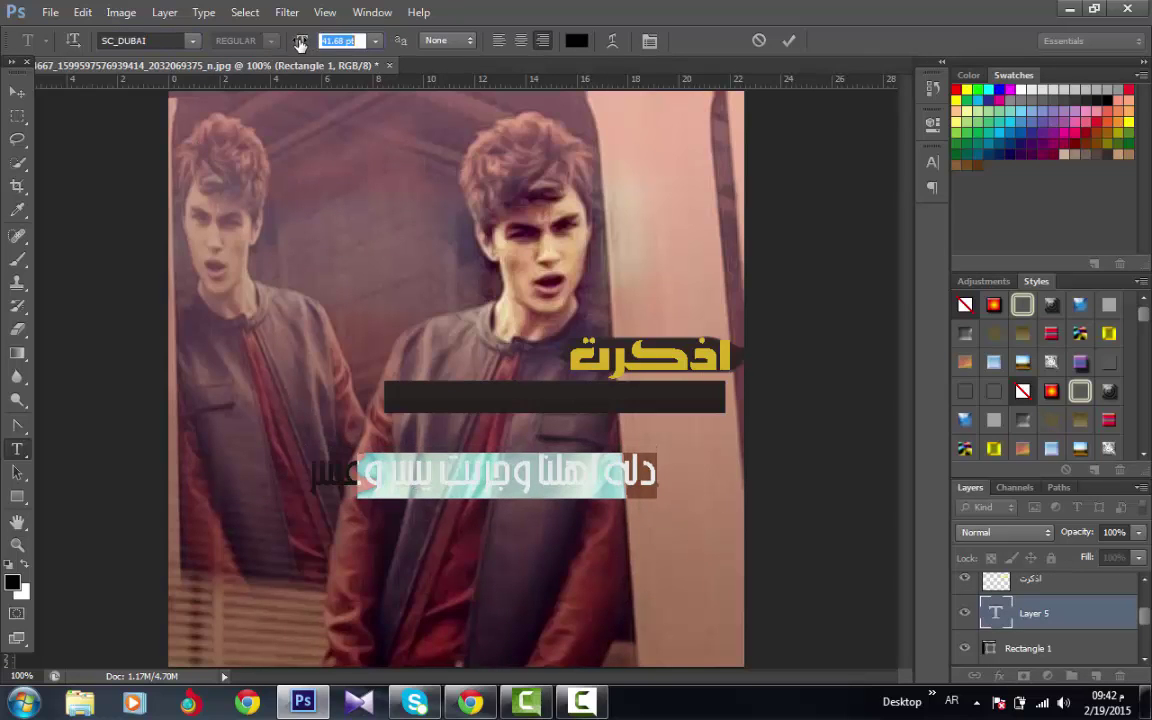
Step: Colour the text line "دله اهلنا وجربت يسر وعسر" bright red (#fb0000) and move it onto the black rectangle
{"action": "left_click", "coordinate": [576, 41]}
{"action": "left_click", "coordinate": [711, 228]}
{"action": "left_click_drag", "start_coordinate": [711, 228], "coordinate": [723, 240]}
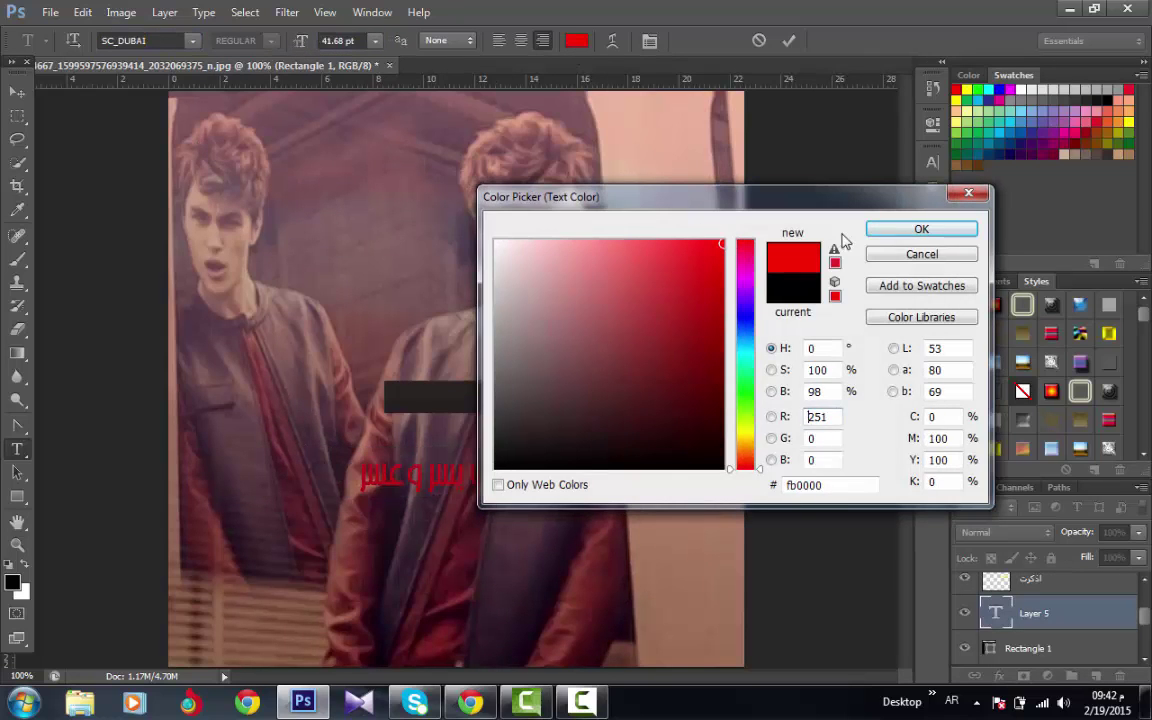
{"action": "left_click", "coordinate": [921, 229]}
{"action": "left_click", "coordinate": [22, 92]}
{"action": "left_click_drag", "start_coordinate": [575, 470], "coordinate": [637, 428]}
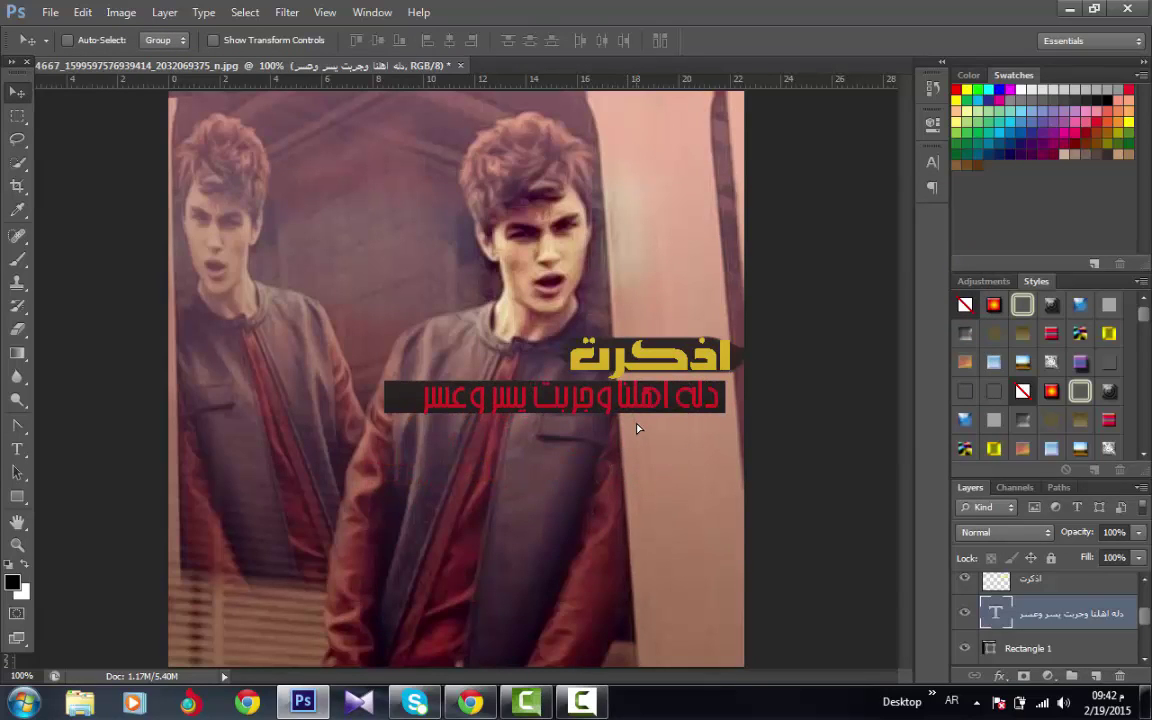
Step: Narrow the black rectangle to about 89% width from its left end so it fits the red text
{"action": "left_click", "coordinate": [1068, 649]}
{"action": "key", "text": "ctrl+t"}
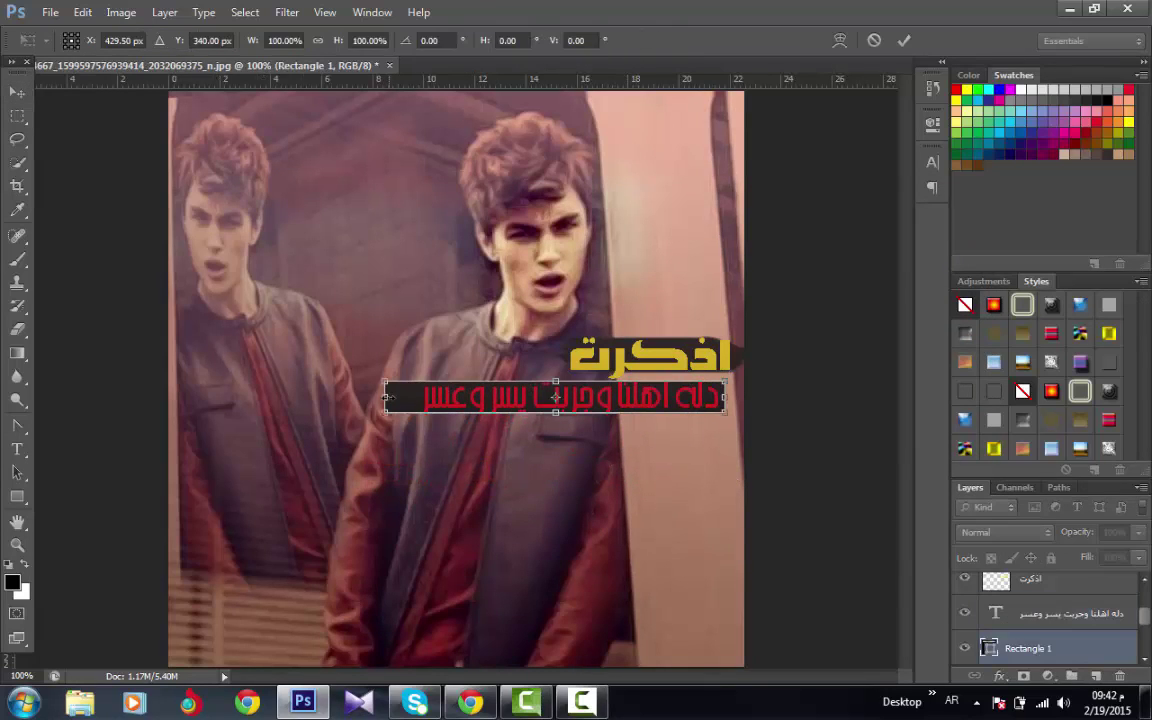
{"action": "left_click_drag", "start_coordinate": [388, 397], "coordinate": [422, 397]}
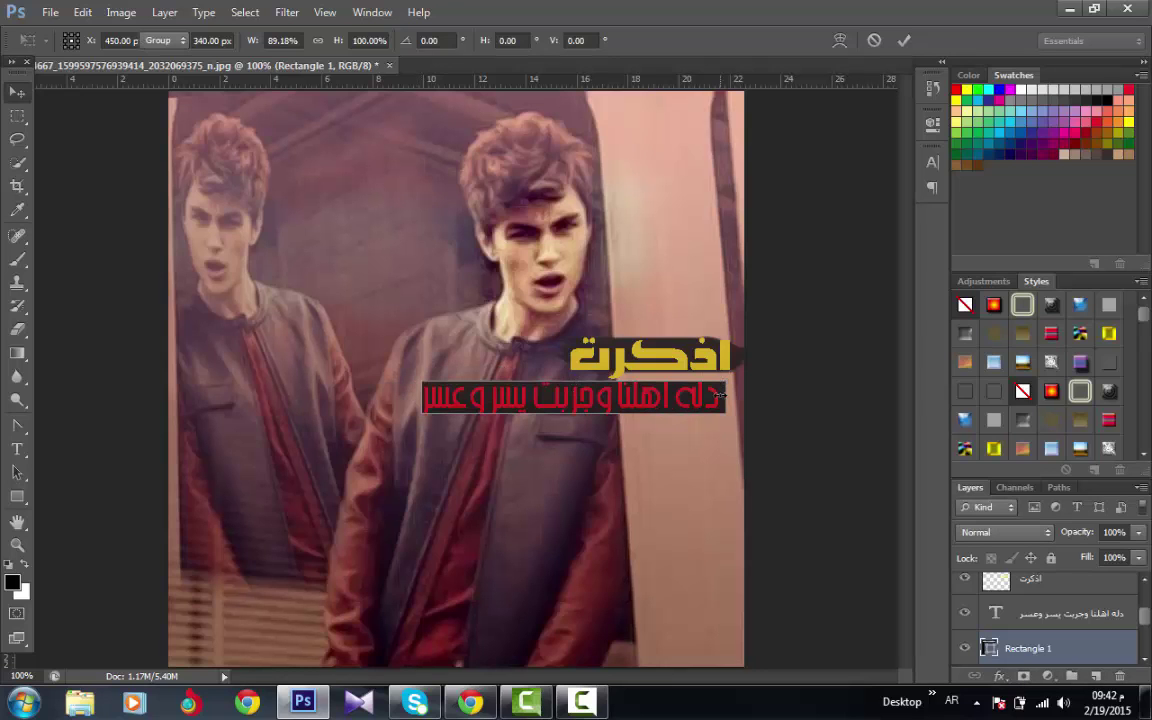
{"action": "key", "text": "Return"}
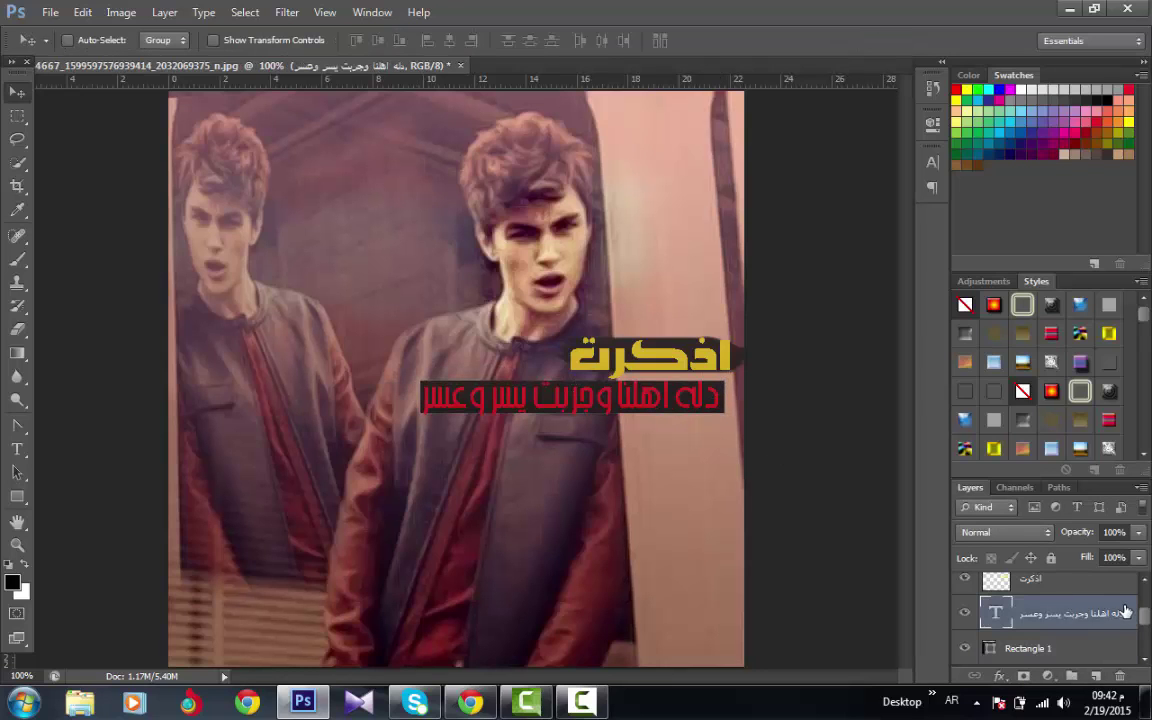
Step: Give the red text line a drop shadow, outer glow, reduced-opacity black-to-white gradient overlay and satin effect
{"action": "left_click", "coordinate": [1075, 611]}
{"action": "double_click", "coordinate": [1075, 611]}
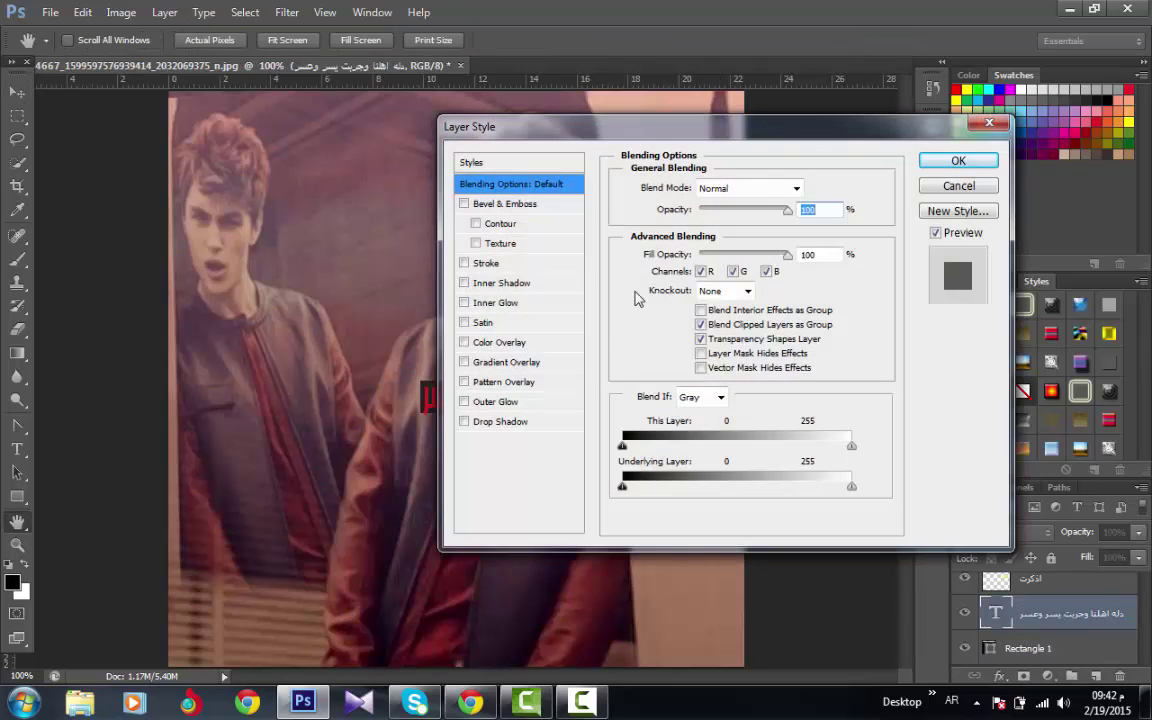
{"action": "left_click", "coordinate": [517, 422]}
{"action": "left_click", "coordinate": [495, 401]}
{"action": "left_click", "coordinate": [505, 362]}
{"action": "left_click_drag", "start_coordinate": [549, 128], "coordinate": [693, 172]}
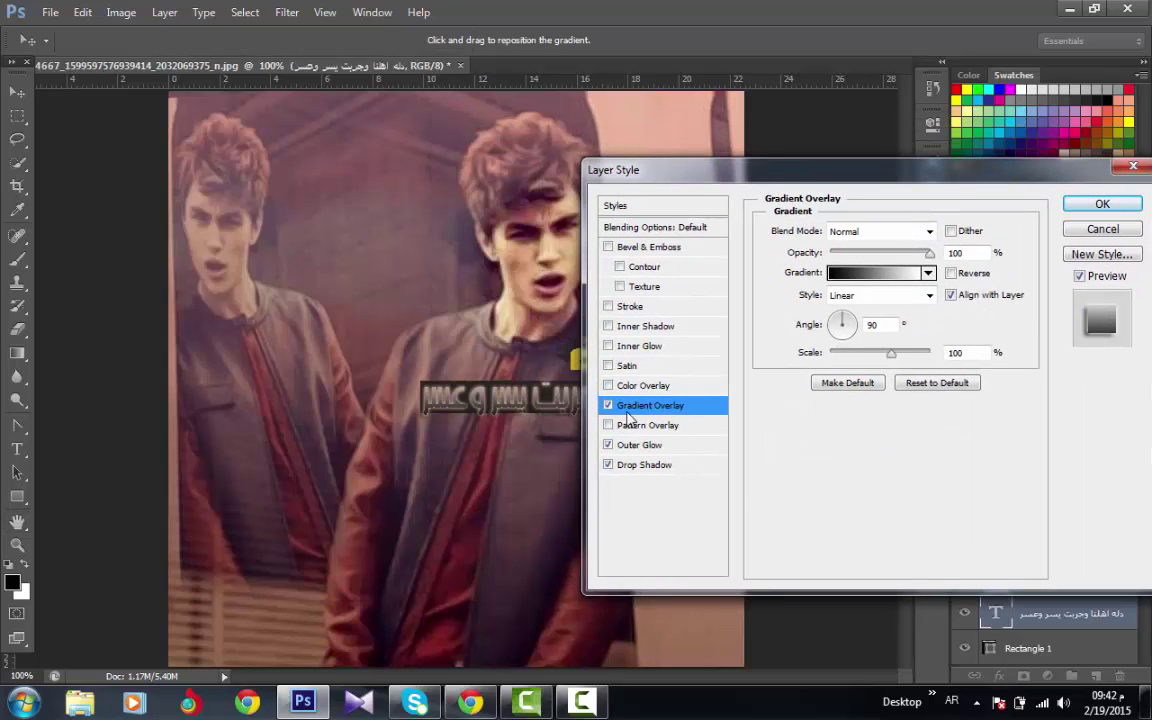
{"action": "left_click_drag", "start_coordinate": [928, 253], "coordinate": [857, 257]}
{"action": "left_click", "coordinate": [647, 368]}
{"action": "left_click", "coordinate": [470, 702]}
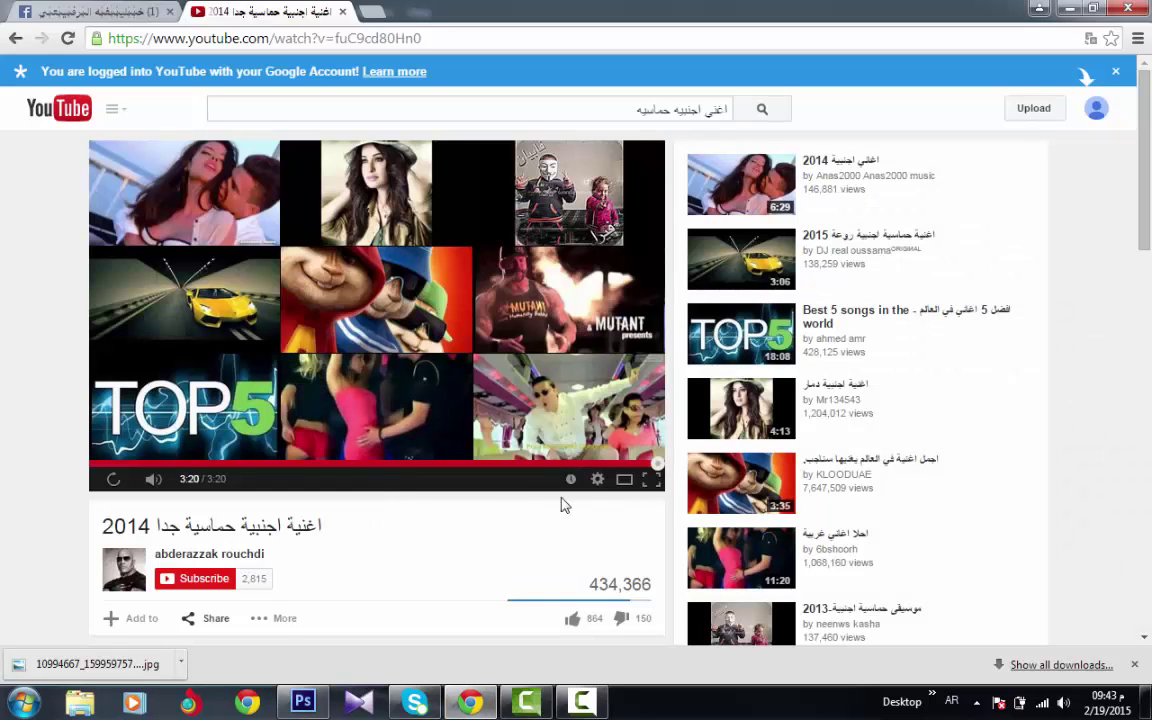
{"action": "left_click", "coordinate": [866, 468]}
{"action": "left_click", "coordinate": [1068, 8]}
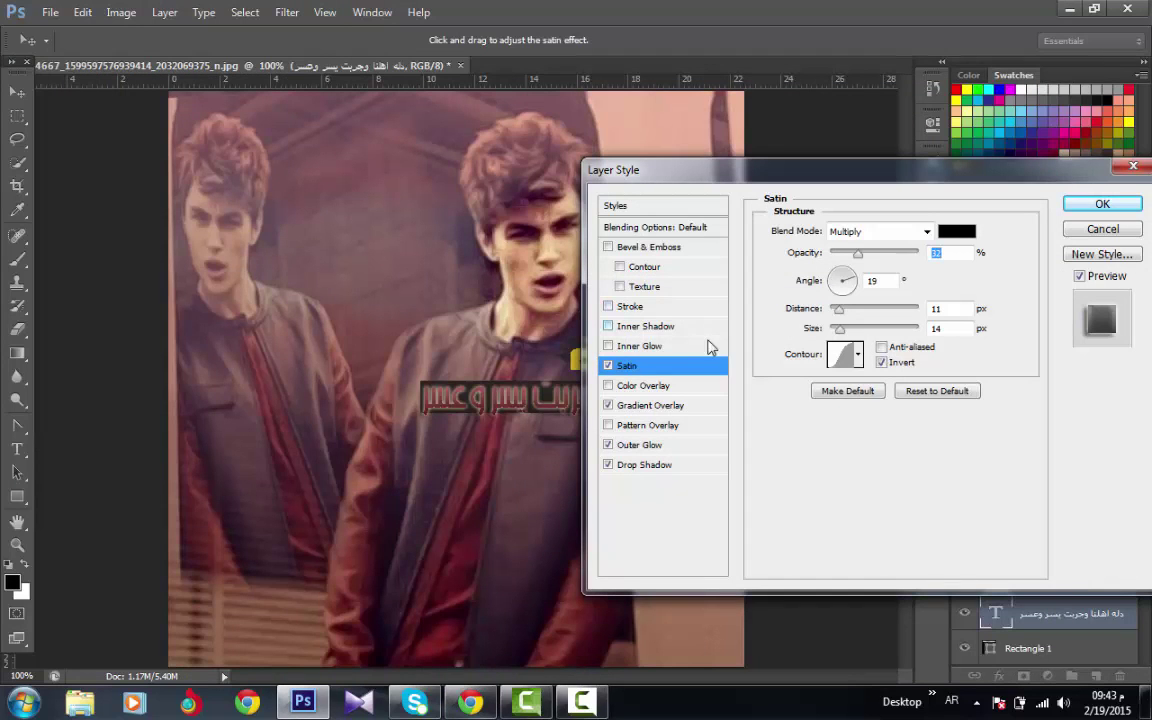
Step: Add an inner glow at 16% opacity and an inner shadow at 33% opacity to the text line's layer style
{"action": "left_click", "coordinate": [660, 346]}
{"action": "left_click_drag", "start_coordinate": [883, 259], "coordinate": [871, 259]}
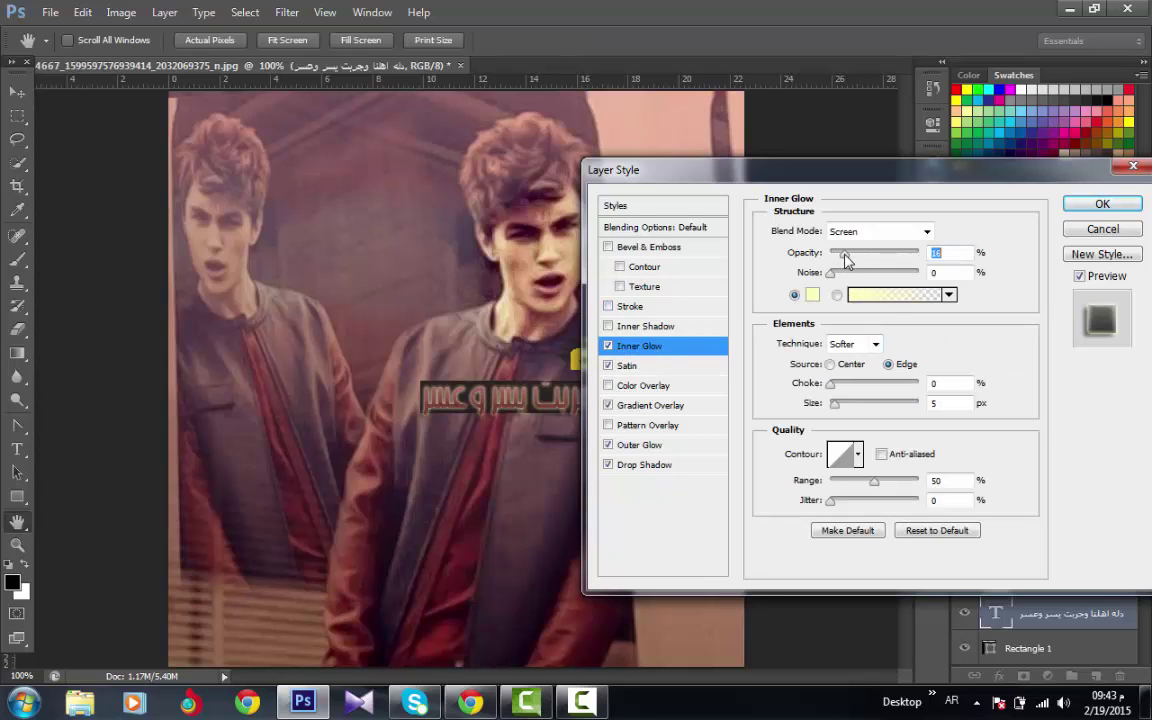
{"action": "left_click", "coordinate": [660, 327]}
{"action": "left_click_drag", "start_coordinate": [906, 256], "coordinate": [858, 258]}
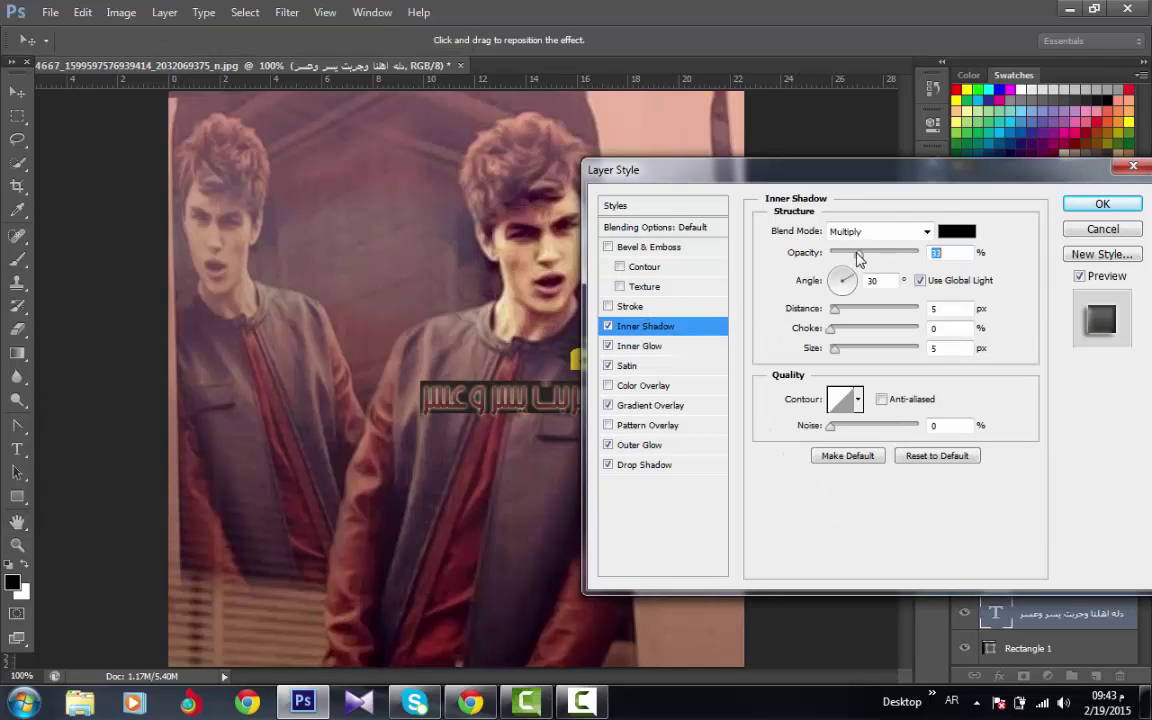
{"action": "left_click", "coordinate": [1100, 204]}
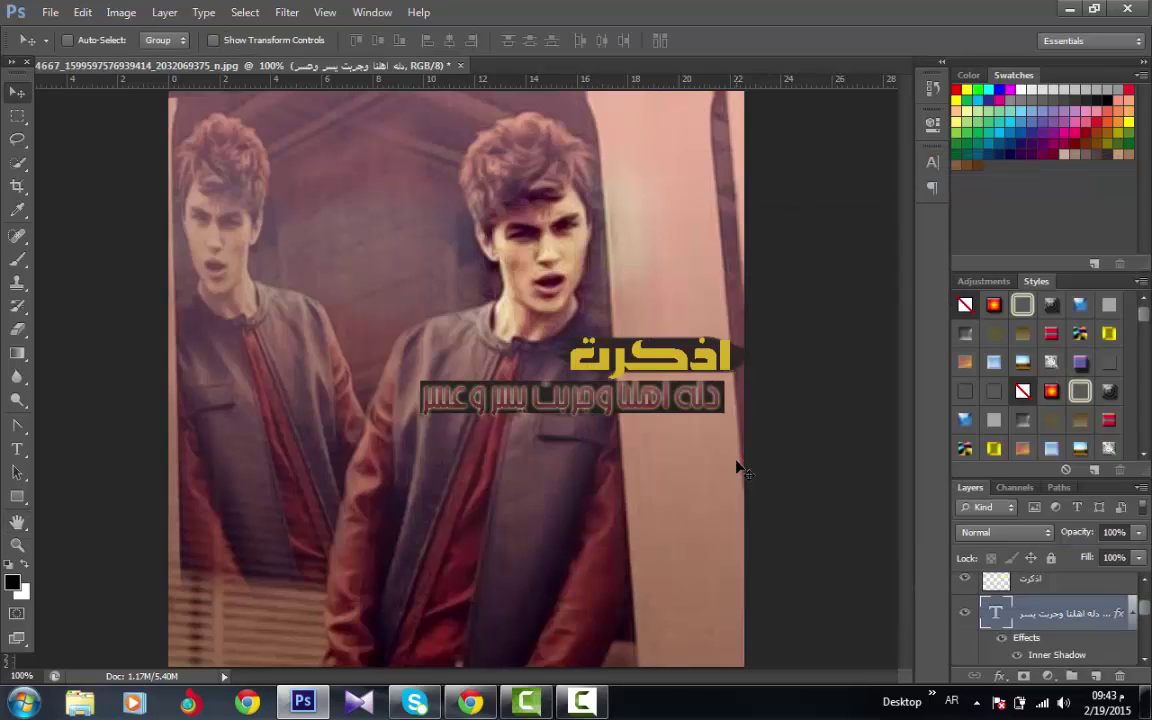
Step: Add the new text "وماشكيت" below the styled text line
{"action": "left_click", "coordinate": [17, 449]}
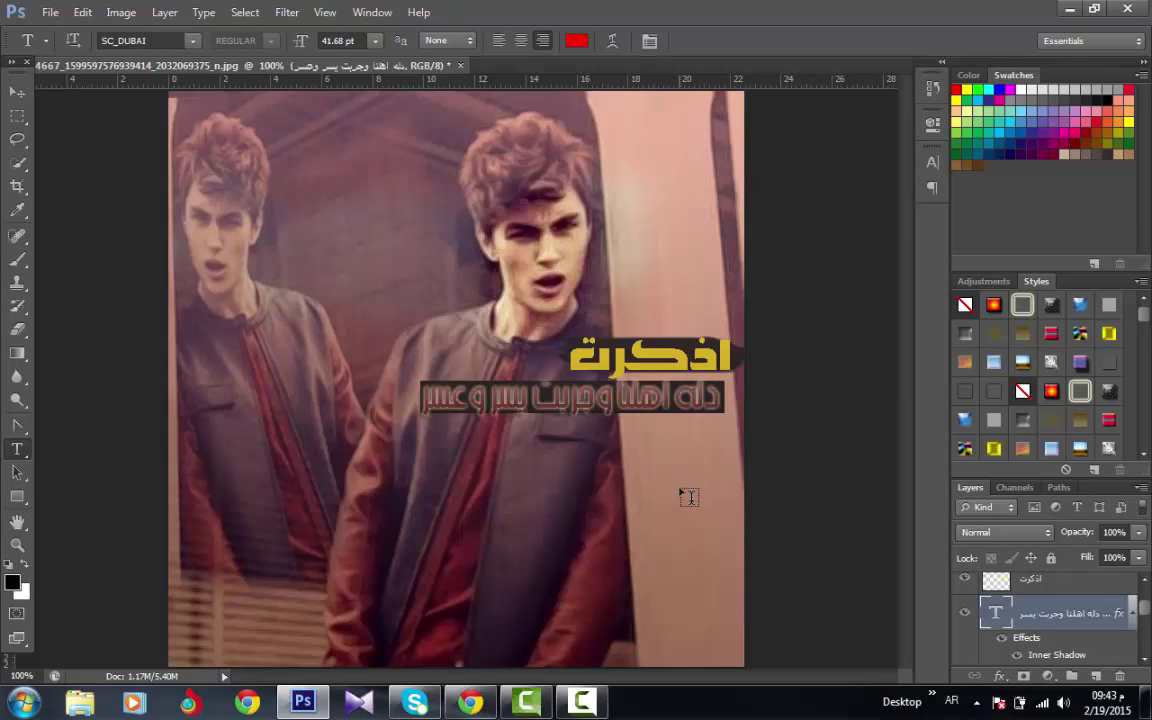
{"action": "left_click", "coordinate": [688, 497]}
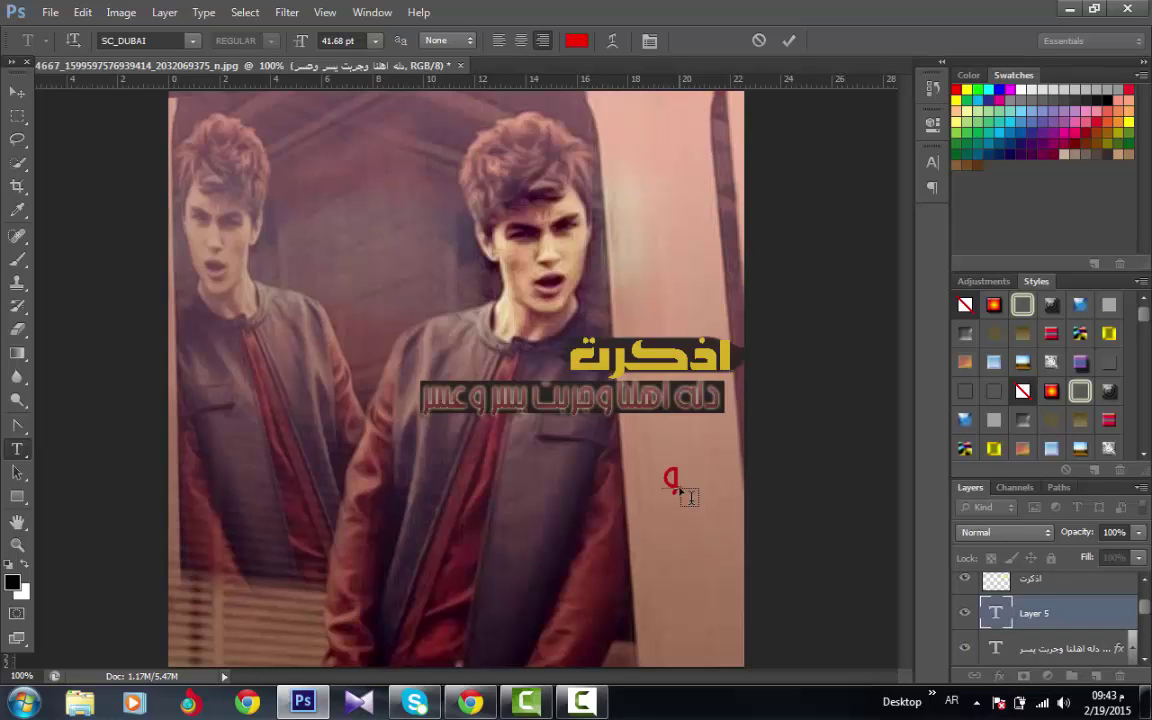
{"action": "type", "text": "وماشكيت"}
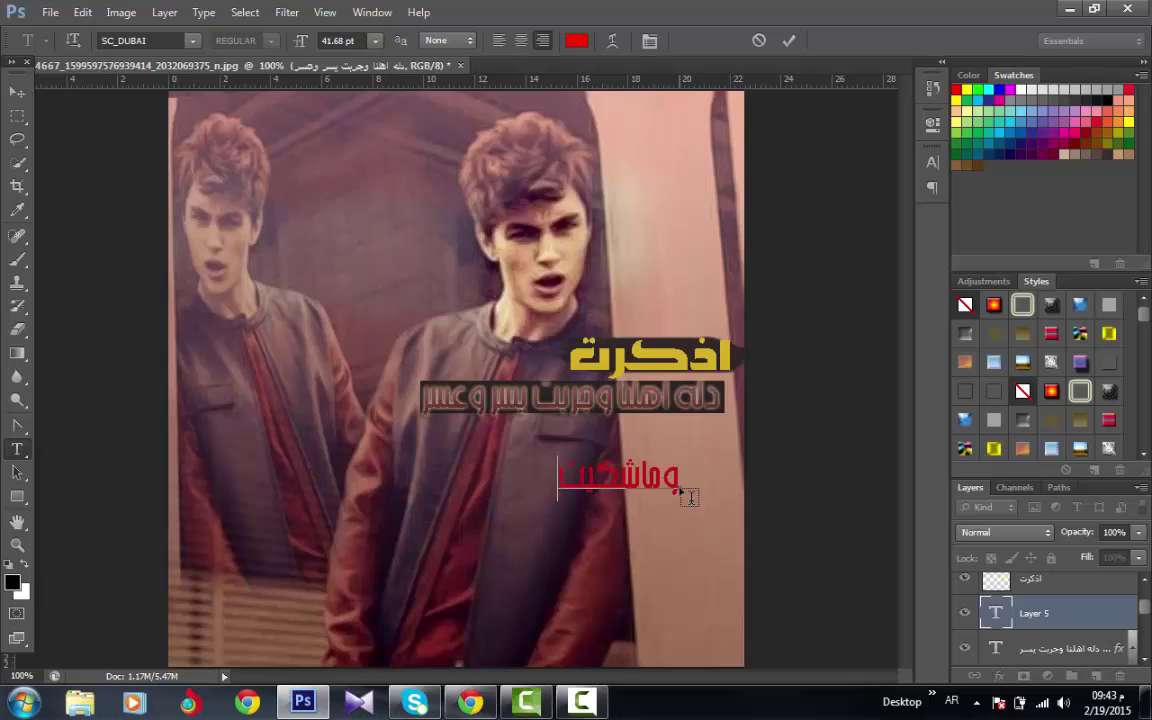
Step: Set the word "وماشكيت" in the SC_OUHOD font and move it just below the bar, aligned with "اذكرت"
{"action": "double_click", "coordinate": [614, 486]}
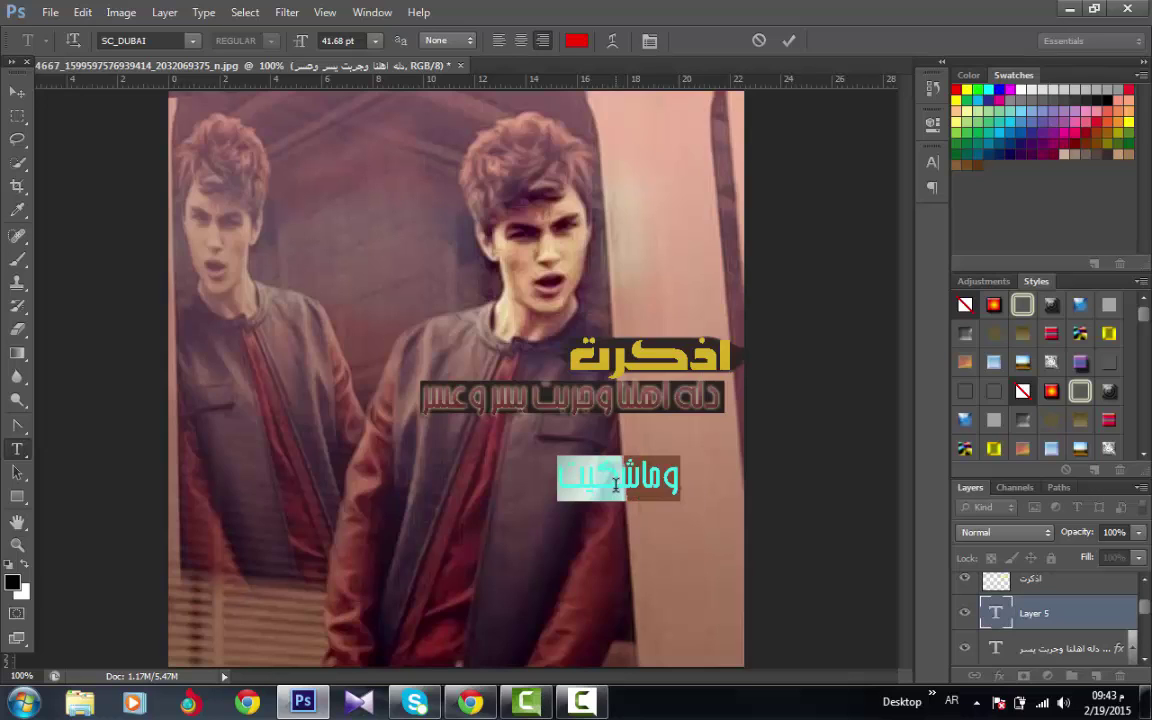
{"action": "left_click", "coordinate": [173, 40]}
{"action": "key", "text": "Down"}
{"action": "key", "text": "Down"}
{"action": "key", "text": "Down"}
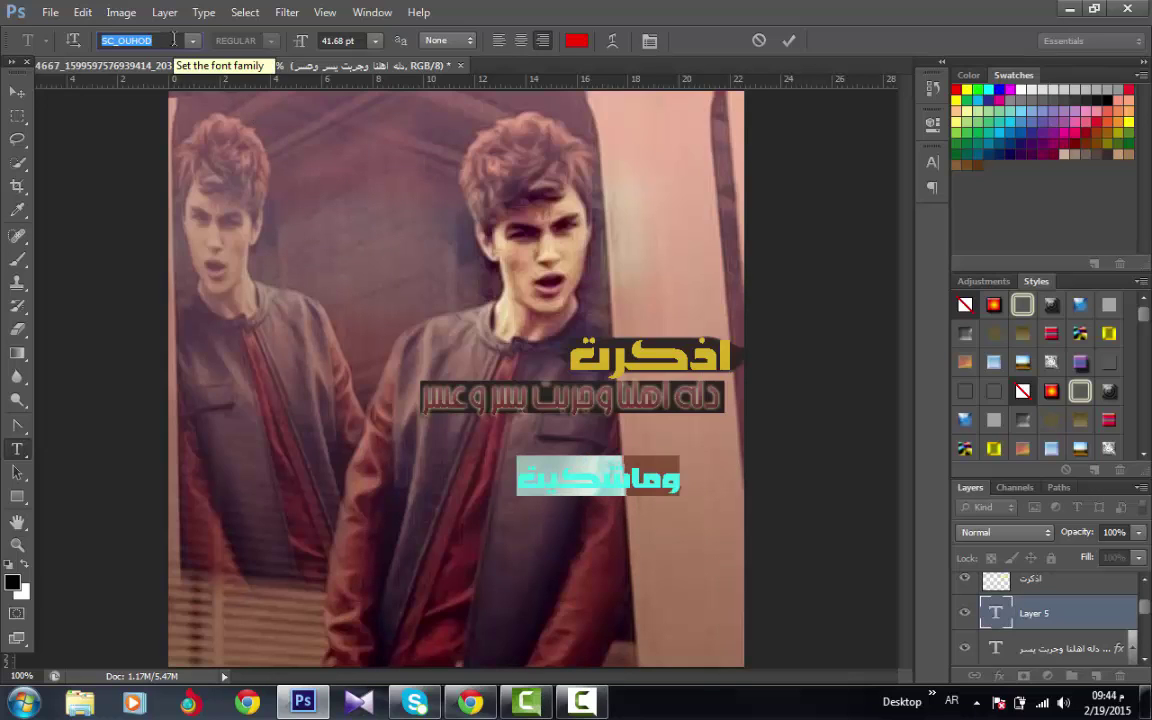
{"action": "left_click_drag", "start_coordinate": [585, 520], "coordinate": [635, 487]}
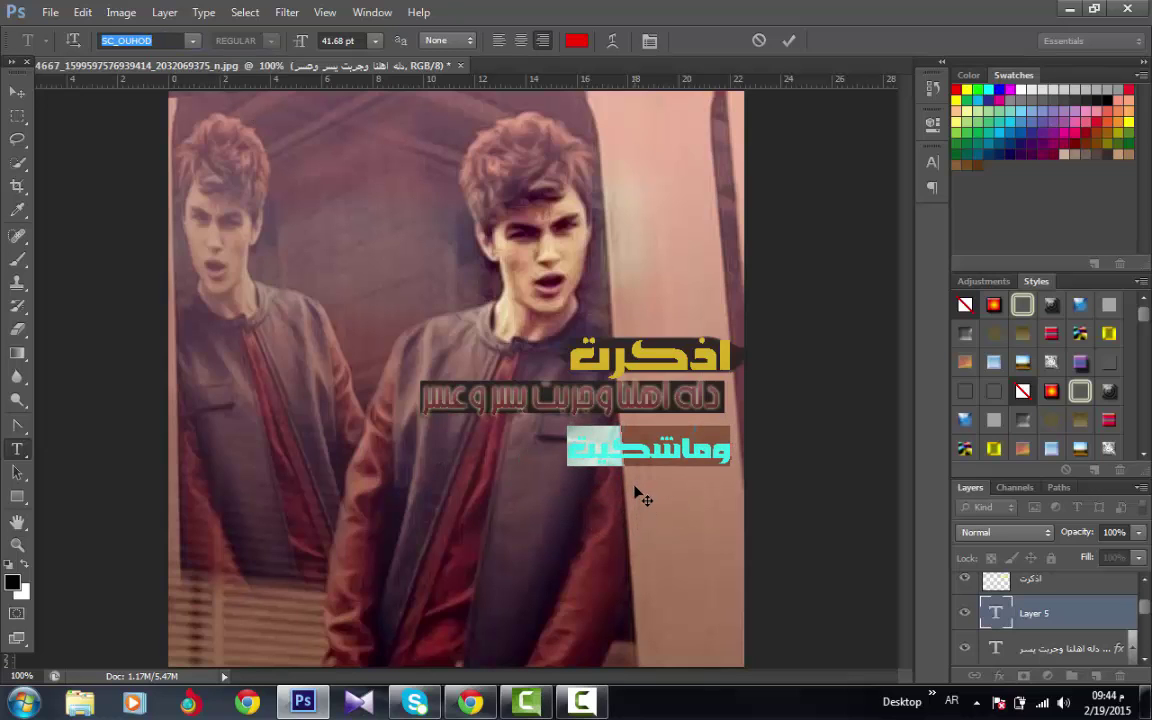
Step: Colour the word "وماشكيت" with the gold sampled from the "اذكرت" lettering
{"action": "left_click", "coordinate": [576, 42]}
{"action": "left_click_drag", "start_coordinate": [657, 230], "coordinate": [782, 146]}
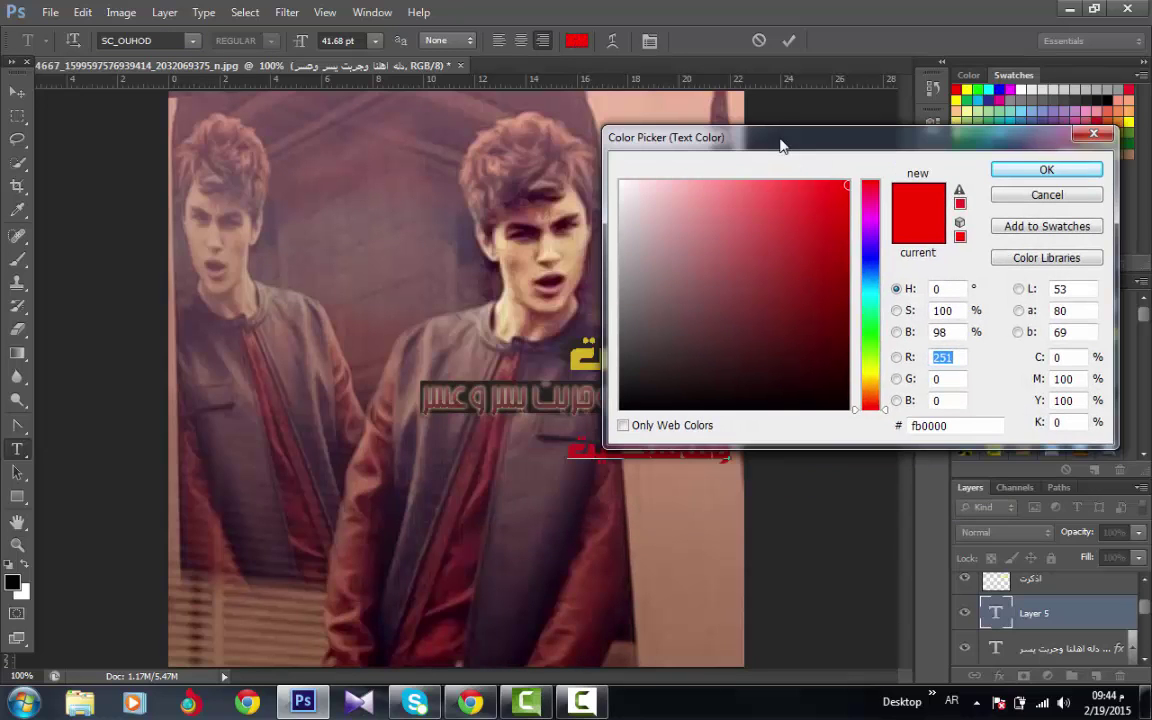
{"action": "left_click", "coordinate": [580, 356]}
{"action": "left_click", "coordinate": [1030, 172]}
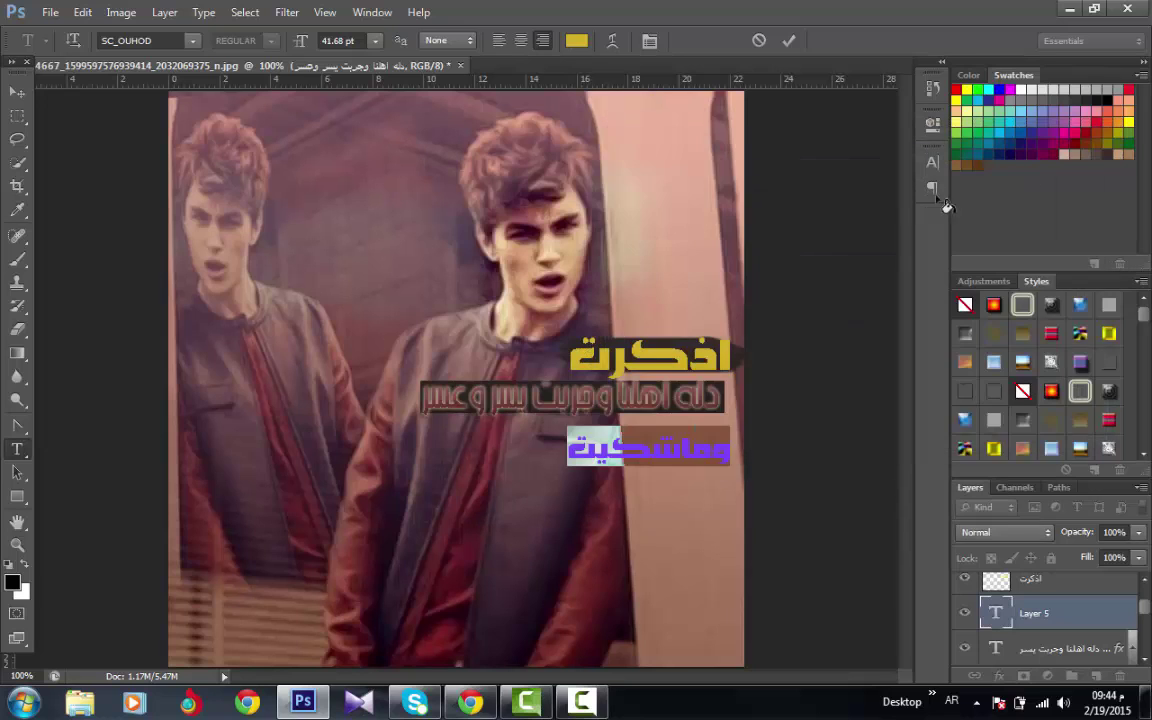
Step: Change the colour of "وماشكيت" to a brighter yellow-green and commit the text
{"action": "left_click", "coordinate": [576, 42]}
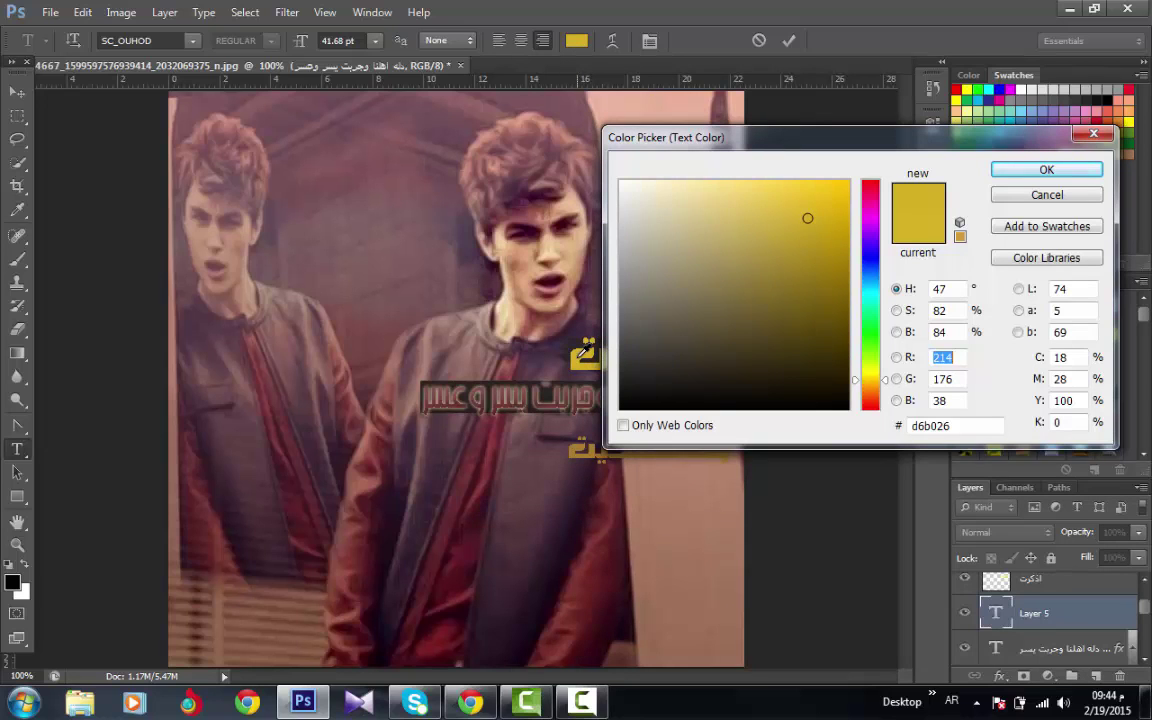
{"action": "mouse_move", "coordinate": [807, 217]}
{"action": "left_mouse_down"}
{"action": "mouse_move", "coordinate": [841, 183]}
{"action": "mouse_move", "coordinate": [794, 187]}
{"action": "left_mouse_up"}
{"action": "left_click", "coordinate": [866, 369]}
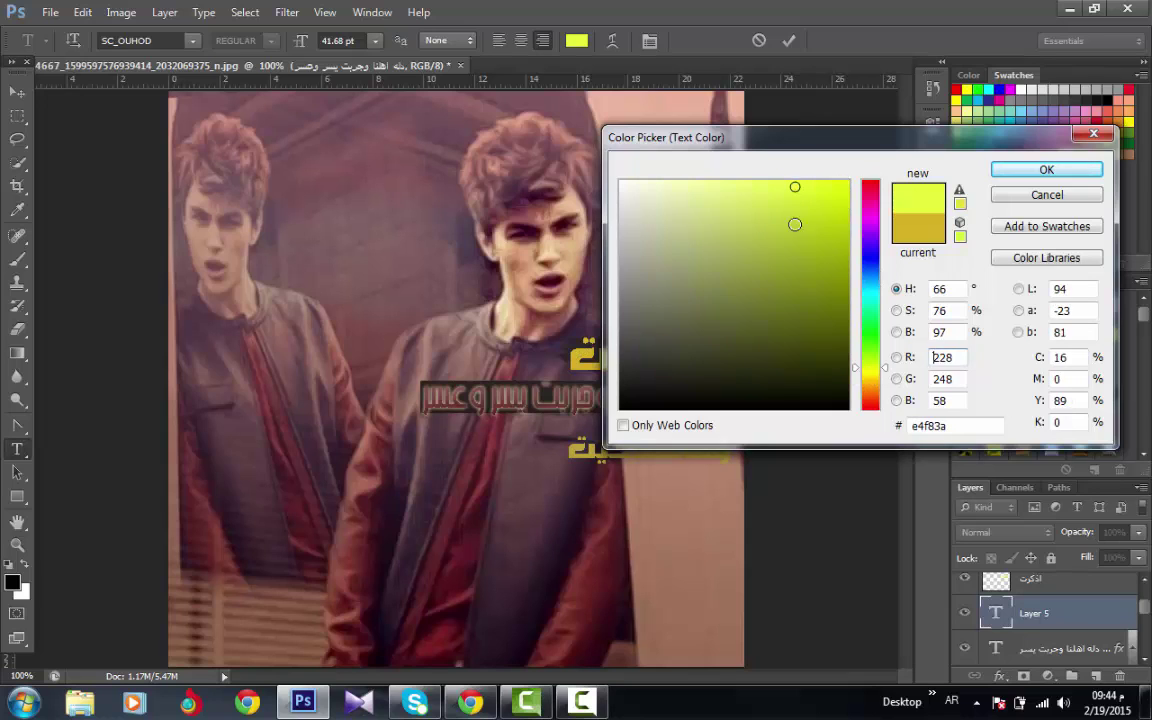
{"action": "left_click", "coordinate": [789, 200]}
{"action": "left_click", "coordinate": [1003, 172]}
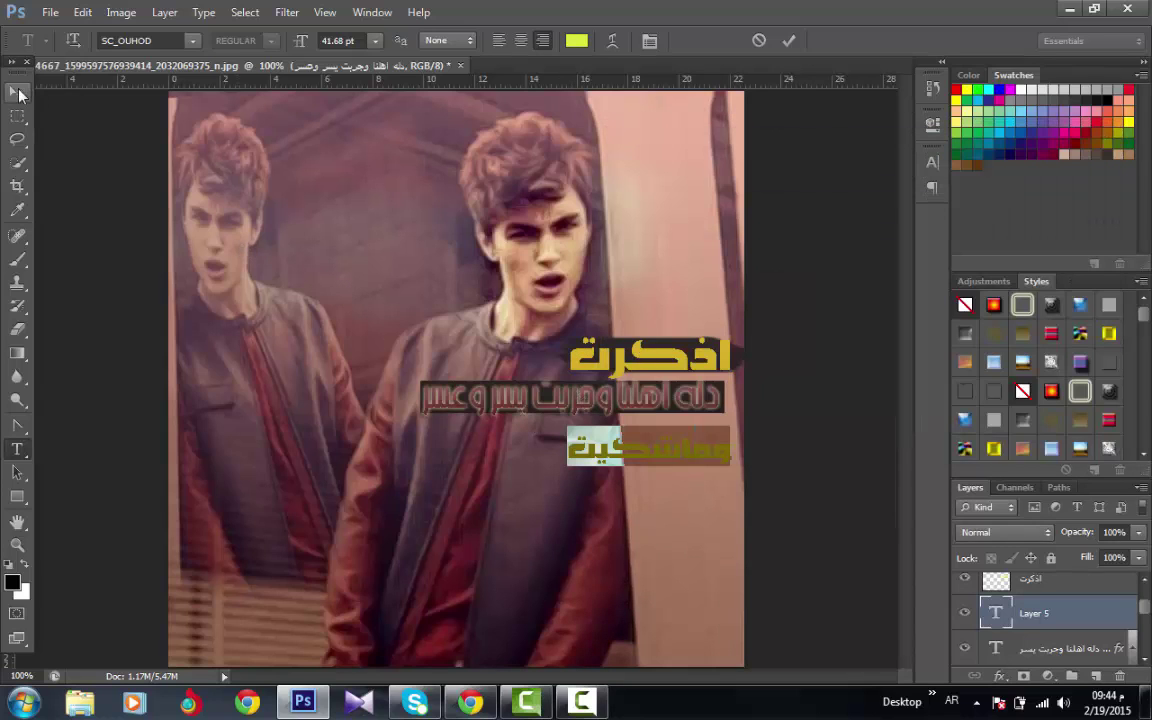
{"action": "left_click", "coordinate": [20, 93]}
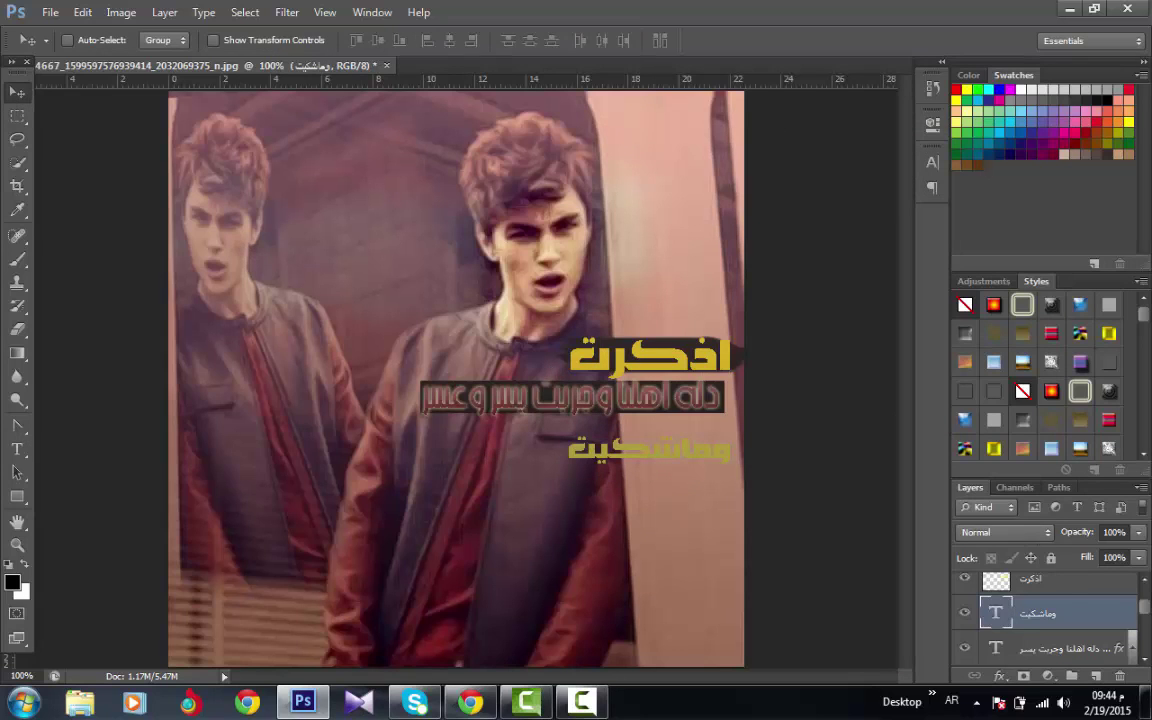
Step: Duplicate the black brush stroke on Layer 4 and place the copy behind "وماشكيت"
{"action": "mouse_move", "coordinate": [1148, 622]}
{"action": "left_mouse_down"}
{"action": "mouse_move", "coordinate": [1148, 598]}
{"action": "mouse_move", "coordinate": [1148, 628]}
{"action": "left_mouse_up"}
{"action": "left_click", "coordinate": [1078, 630]}
{"action": "left_click", "coordinate": [965, 627]}
{"action": "left_click", "coordinate": [965, 627]}
{"action": "left_click", "coordinate": [1050, 646]}
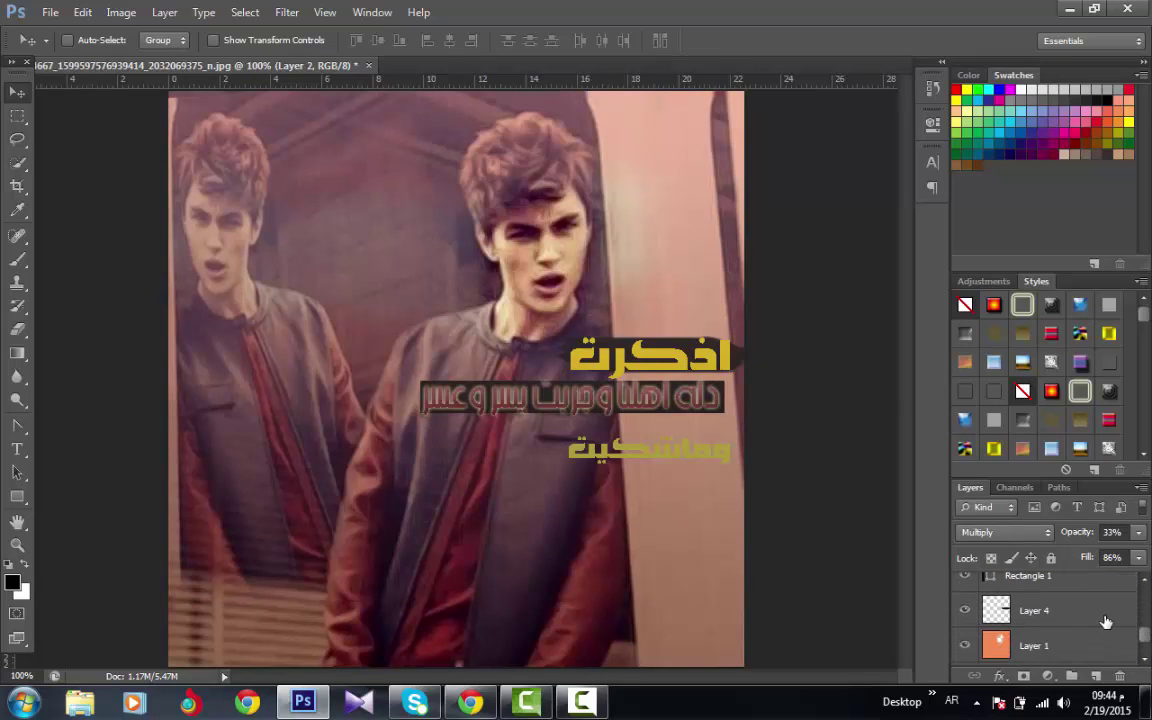
{"action": "key", "text": "ctrl+j"}
{"action": "left_click_drag", "start_coordinate": [688, 420], "coordinate": [680, 510]}
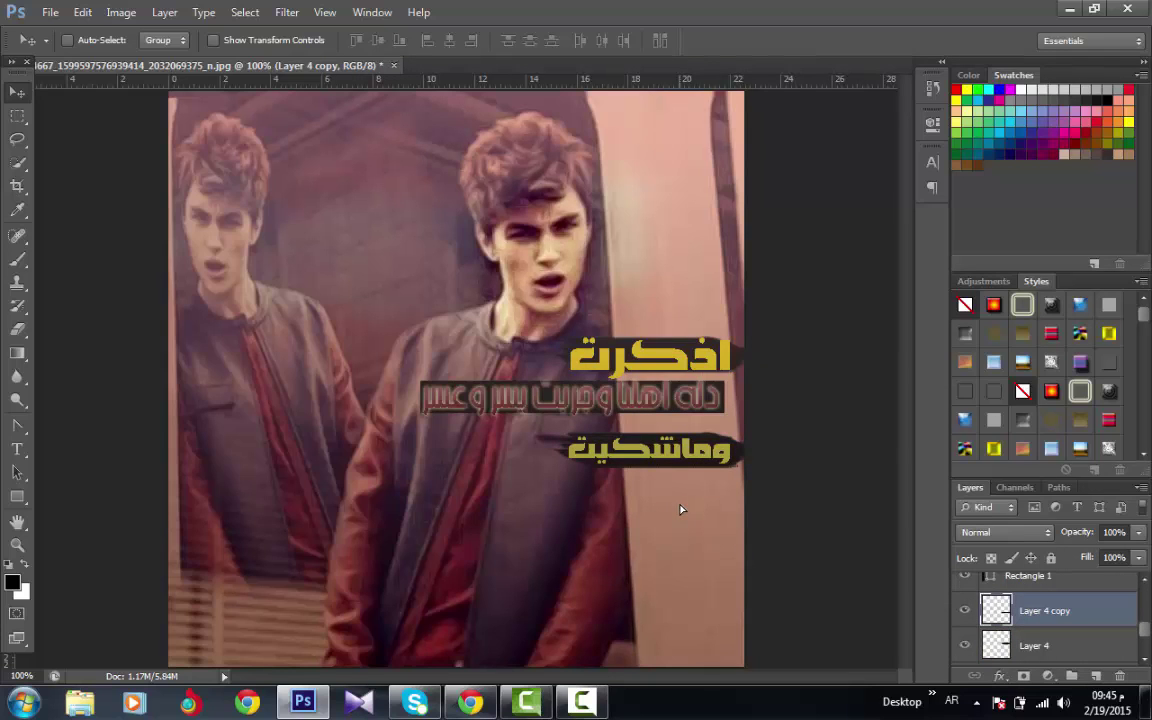
Step: Duplicate the black rectangle and place the copy below "وماشكيت", offset to the left
{"action": "left_click_drag", "start_coordinate": [1146, 628], "coordinate": [1147, 594]}
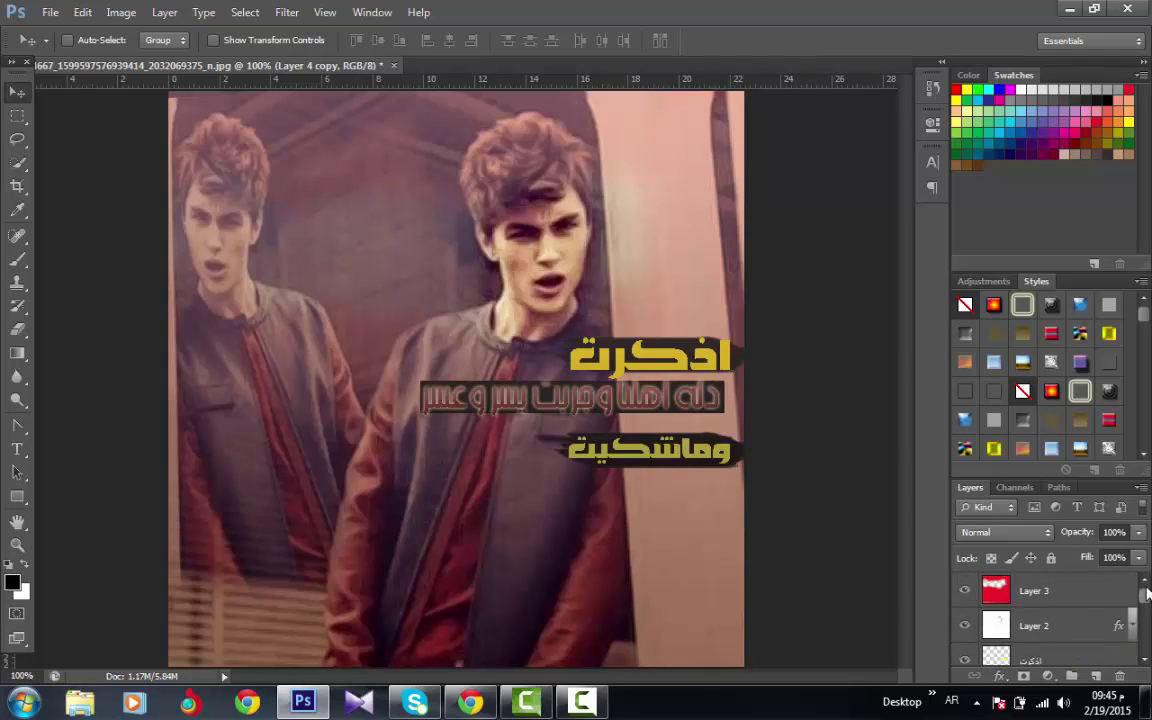
{"action": "left_click", "coordinate": [18, 497]}
{"action": "left_click", "coordinate": [24, 99]}
{"action": "scroll", "coordinate": [1089, 615], "scroll_direction": "down", "scroll_amount": 3}
{"action": "left_click", "coordinate": [1094, 610]}
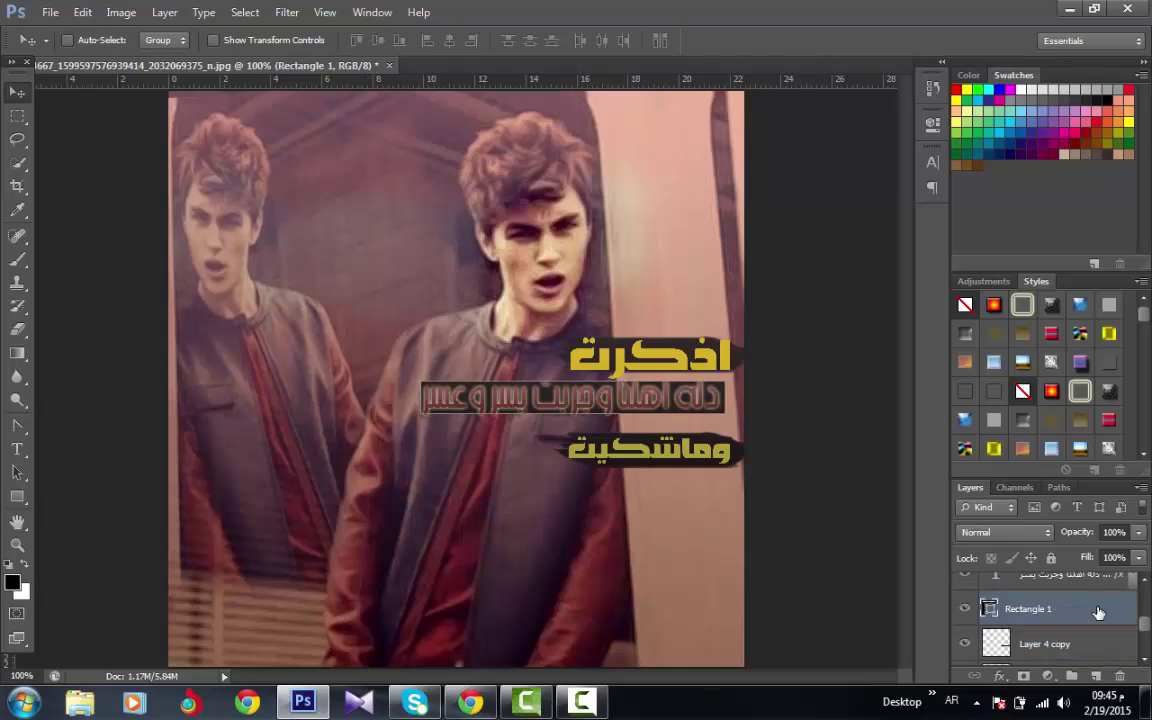
{"action": "left_click_drag", "start_coordinate": [697, 527], "coordinate": [632, 572]}
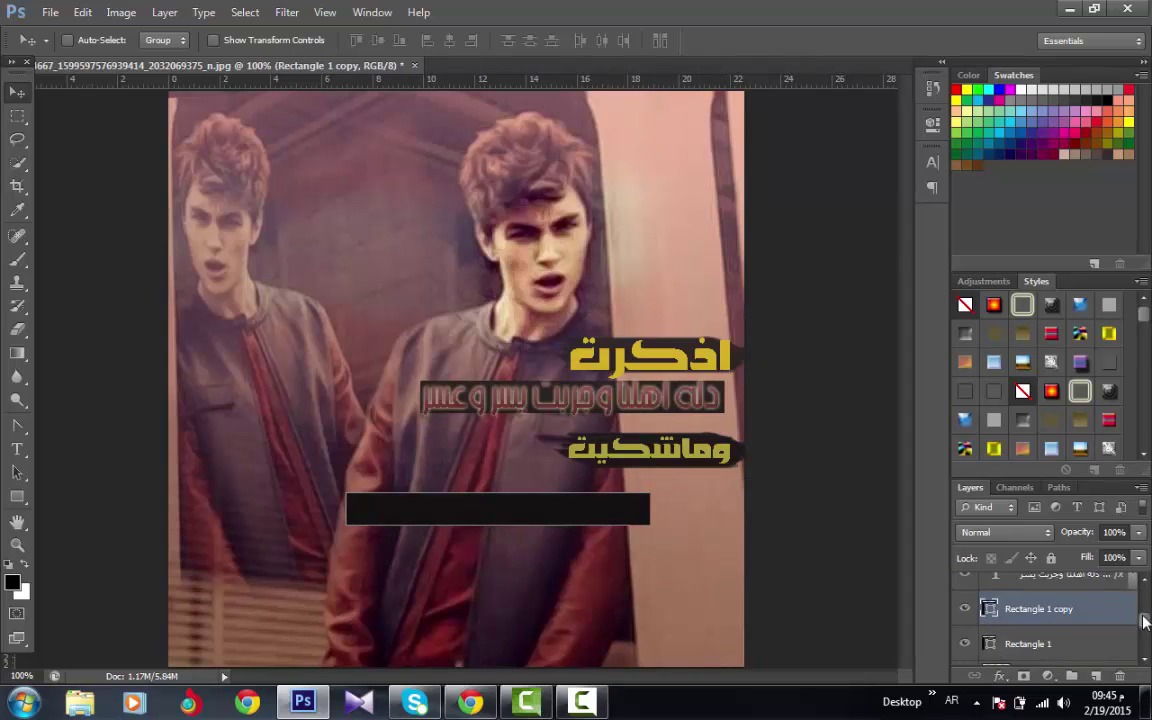
Step: Try to merge the "وماشكيت" text with its brush stroke, and undo the merge
{"action": "left_click_drag", "start_coordinate": [1142, 617], "coordinate": [1148, 645]}
{"action": "left_click", "coordinate": [1071, 626], "text": "ctrl"}
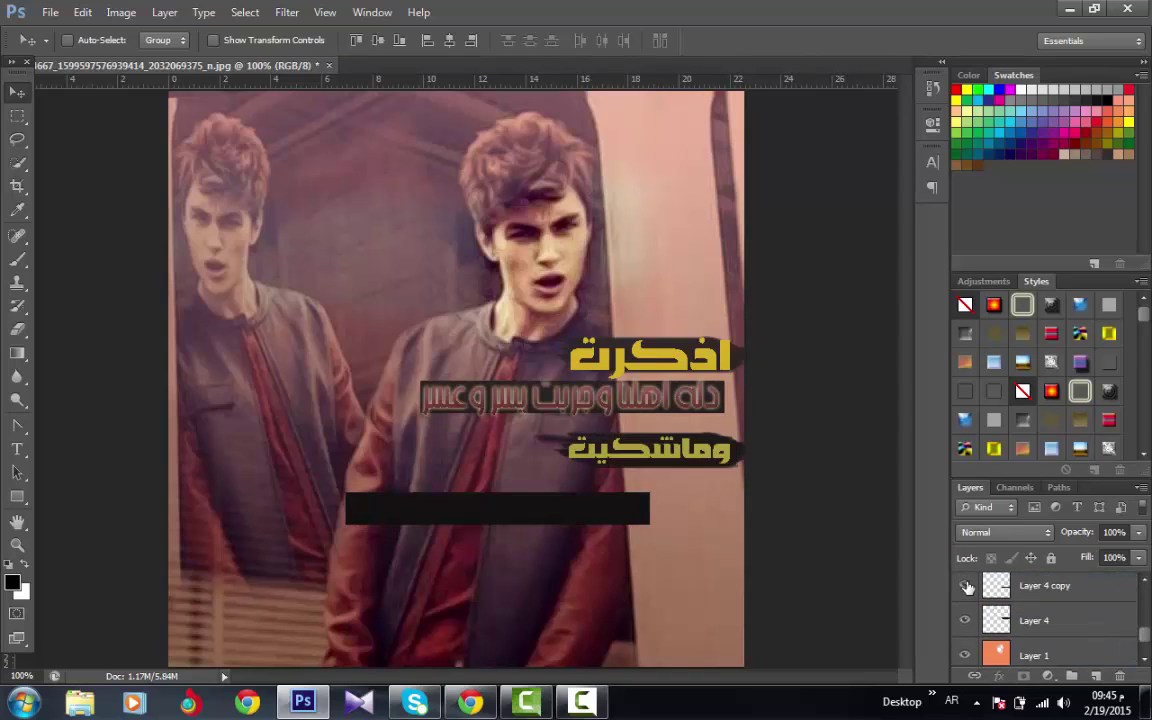
{"action": "left_click", "coordinate": [1049, 594]}
{"action": "key", "text": "ctrl+e"}
{"action": "mouse_move", "coordinate": [697, 452]}
{"action": "left_mouse_down"}
{"action": "mouse_move", "coordinate": [683, 458]}
{"action": "mouse_move", "coordinate": [697, 473]}
{"action": "left_mouse_up"}
{"action": "key", "text": "ctrl+z"}
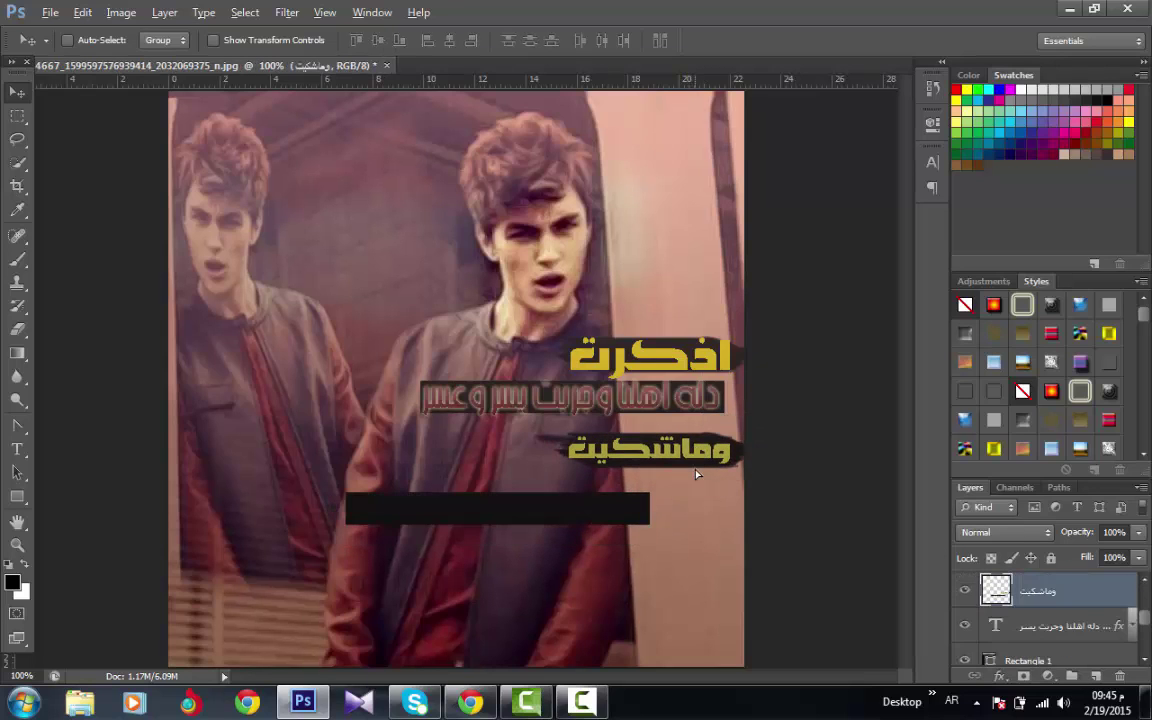
{"action": "key", "text": "ctrl+alt+z"}
Step: Move the word "وماشكيت" together with its brush stroke about 20 px down and 13 px left
{"action": "left_click_drag", "start_coordinate": [1144, 615], "coordinate": [1145, 630]}
{"action": "left_click", "coordinate": [1086, 609]}
{"action": "left_click", "coordinate": [1063, 614]}
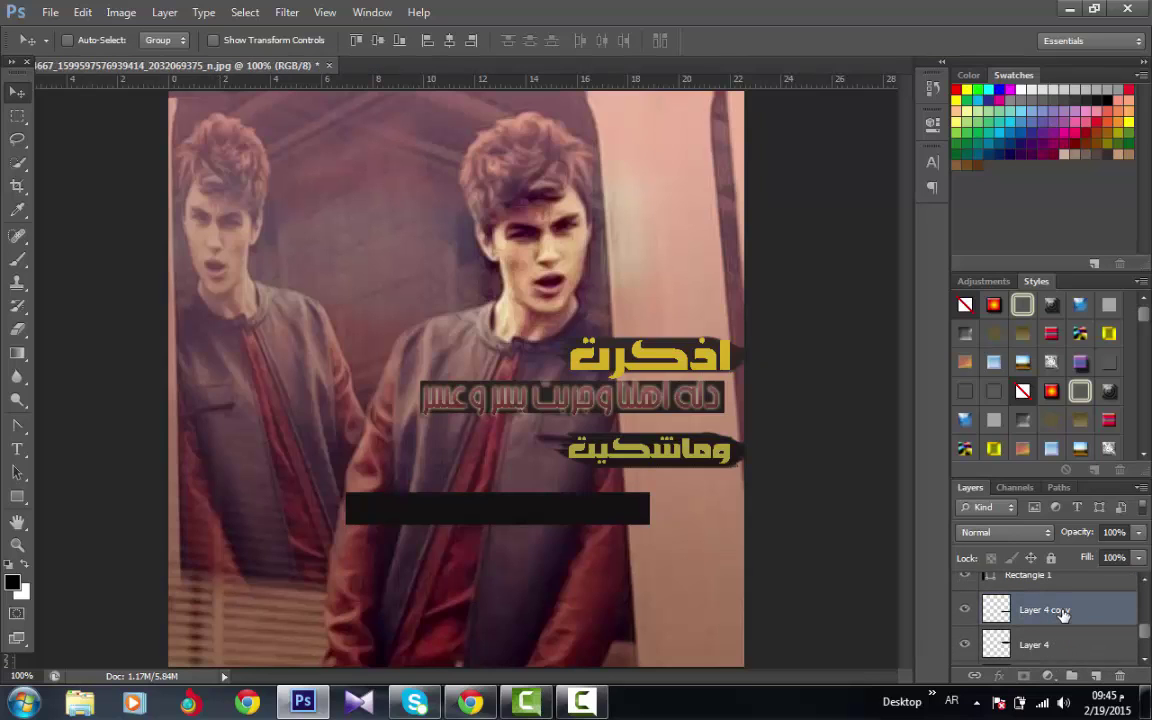
{"action": "left_click_drag", "start_coordinate": [697, 480], "coordinate": [683, 492]}
Step: Move the "اذكرت" text together with its brush stroke down between the long text bar and "وماشكيت"
{"action": "mouse_move", "coordinate": [1146, 622]}
{"action": "left_mouse_down"}
{"action": "mouse_move", "coordinate": [1145, 598]}
{"action": "mouse_move", "coordinate": [1146, 634]}
{"action": "left_mouse_up"}
{"action": "left_click", "coordinate": [1081, 635]}
{"action": "left_click", "coordinate": [1108, 638]}
{"action": "left_click_drag", "start_coordinate": [700, 405], "coordinate": [700, 484]}
Step: Move the long text line together with its bar about 79 px down and 79 px left
{"action": "scroll", "coordinate": [1060, 615], "scroll_direction": "up", "scroll_amount": 3}
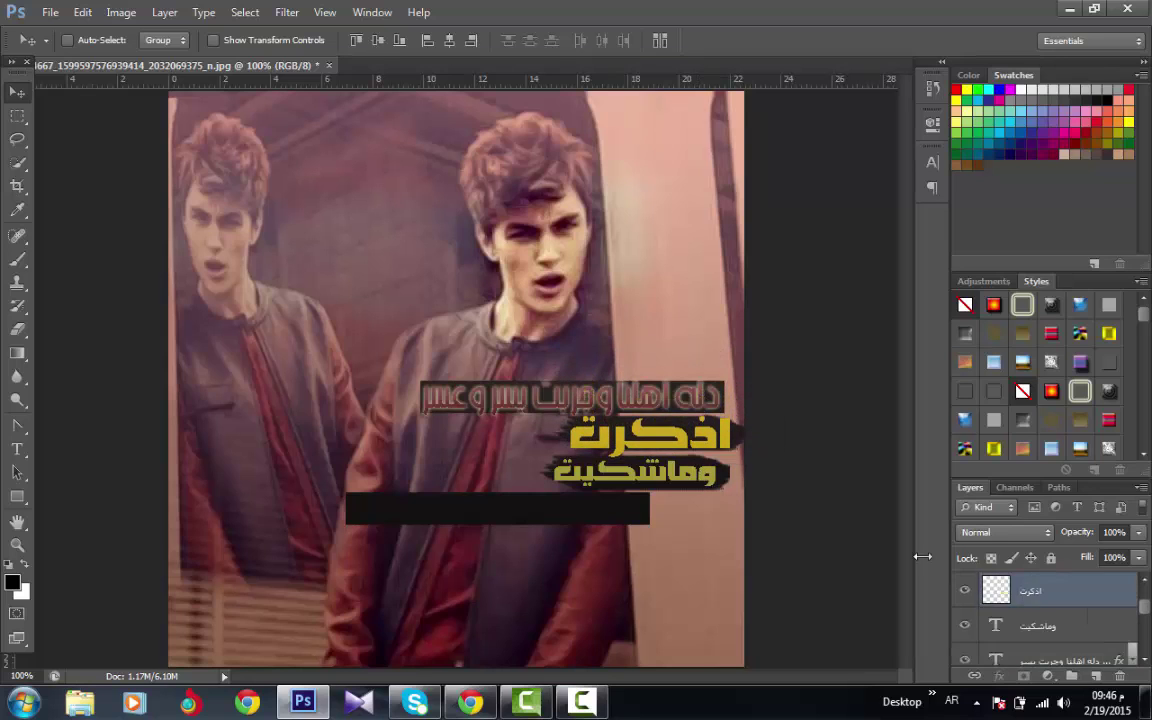
{"action": "left_click", "coordinate": [1070, 604]}
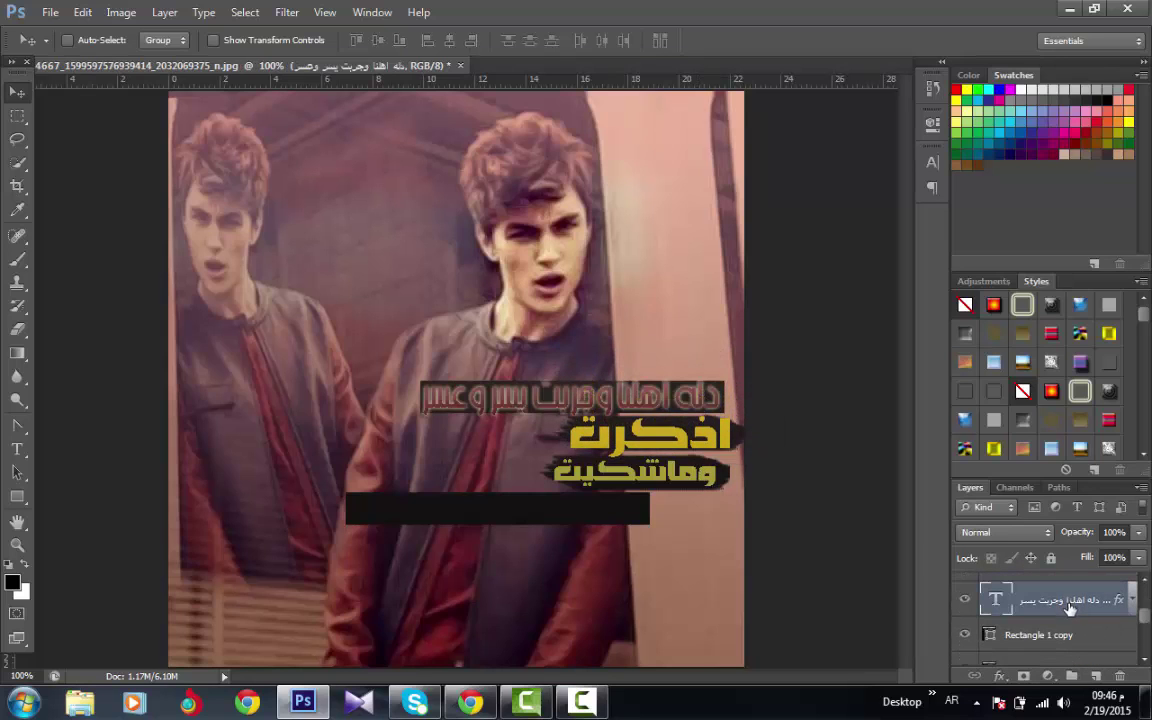
{"action": "left_click", "coordinate": [963, 636]}
{"action": "left_click", "coordinate": [963, 636]}
{"action": "scroll", "coordinate": [963, 640], "scroll_direction": "down", "scroll_amount": 1}
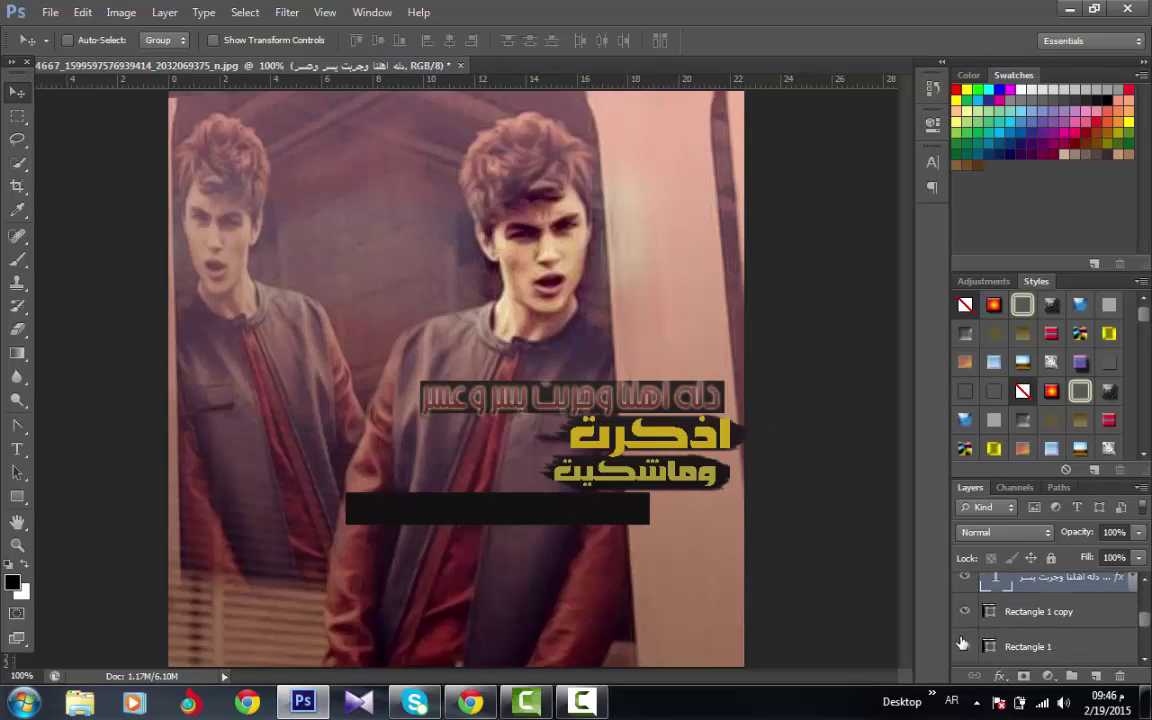
{"action": "left_click", "coordinate": [1017, 648], "text": "ctrl"}
{"action": "left_click_drag", "start_coordinate": [699, 506], "coordinate": [612, 597]}
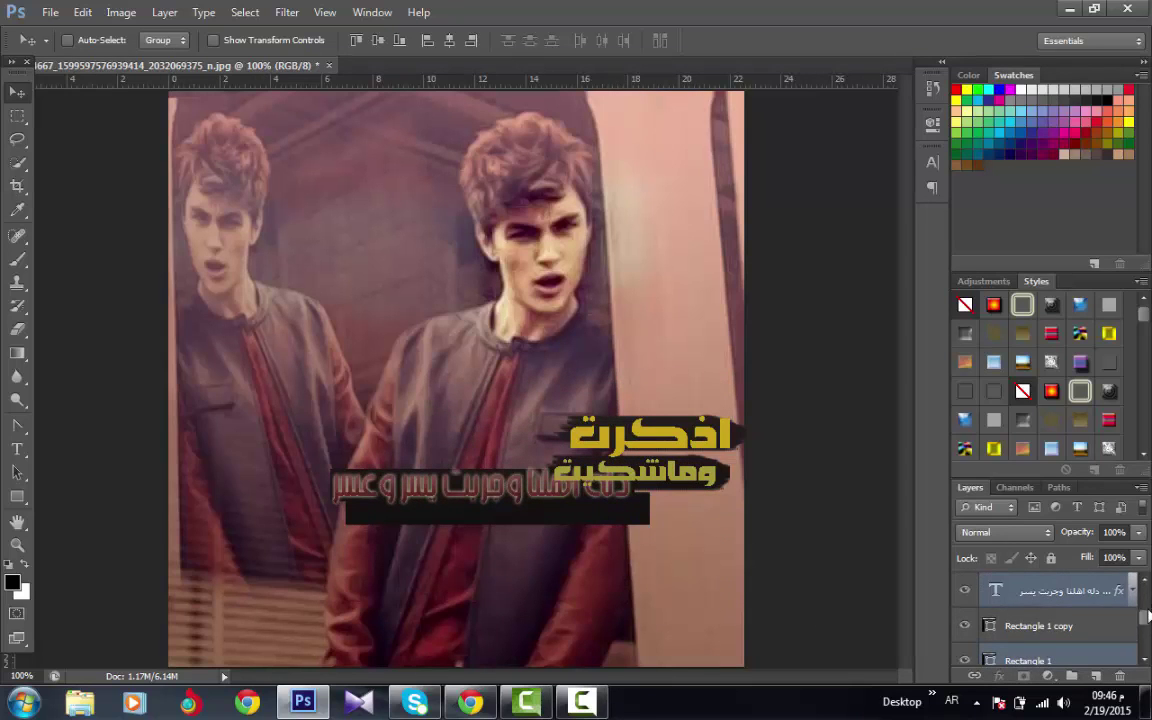
Step: Move the empty black bar about 109 px down and 50 px left, near the photo's lower edge
{"action": "left_click_drag", "start_coordinate": [1147, 612], "coordinate": [1143, 623]}
{"action": "left_click", "coordinate": [1085, 595]}
{"action": "left_click_drag", "start_coordinate": [595, 496], "coordinate": [538, 619]}
Step: Move the "وماشكيت" text together with its brush stroke about 62 px straight down, below the long text bar
{"action": "scroll", "coordinate": [1144, 630], "scroll_direction": "down", "scroll_amount": 1}
{"action": "left_click", "coordinate": [1090, 628]}
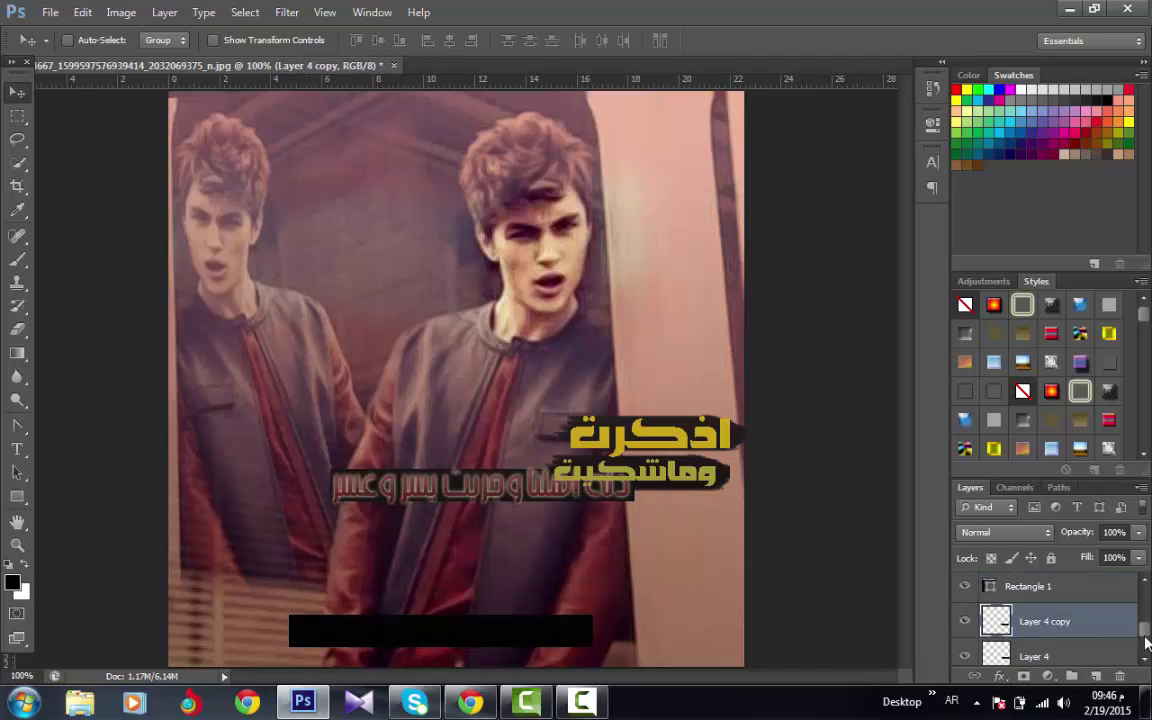
{"action": "scroll", "coordinate": [1146, 642], "scroll_direction": "up", "scroll_amount": 5}
{"action": "left_click", "coordinate": [1087, 648]}
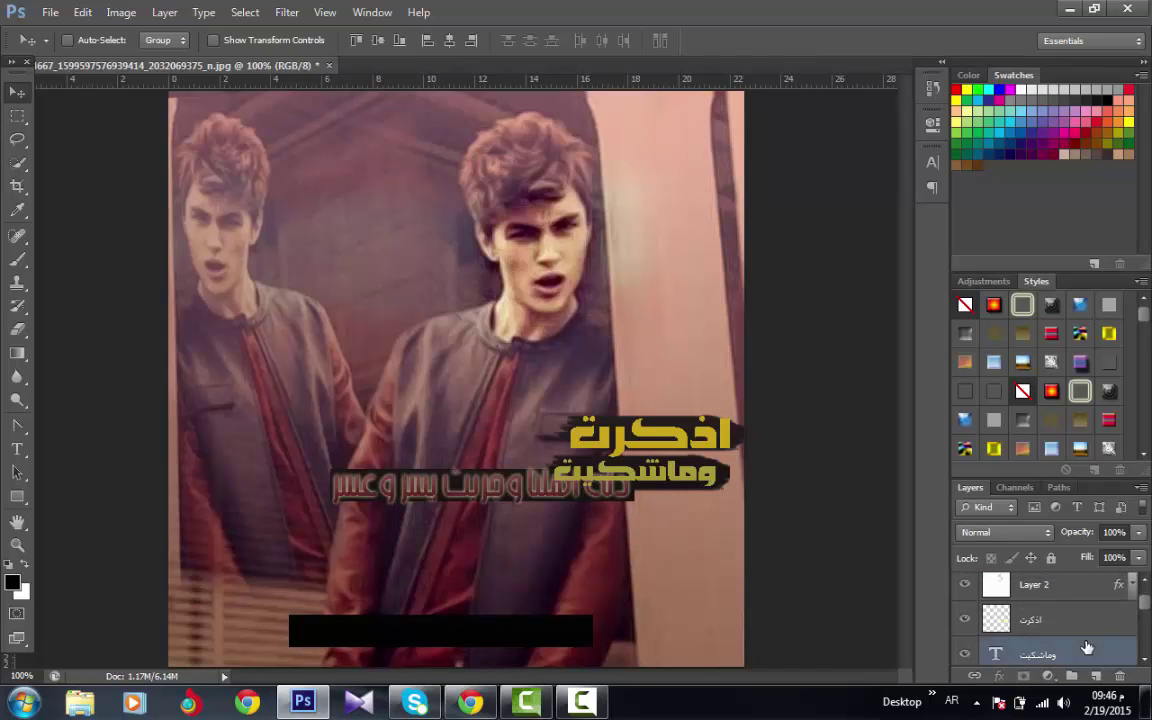
{"action": "left_click_drag", "start_coordinate": [770, 525], "coordinate": [772, 595]}
Step: Switch to YouTube in Chrome, play the video "اغنية اجنبية دمار", and return to Photoshop
{"action": "key", "text": "alt+Tab"}
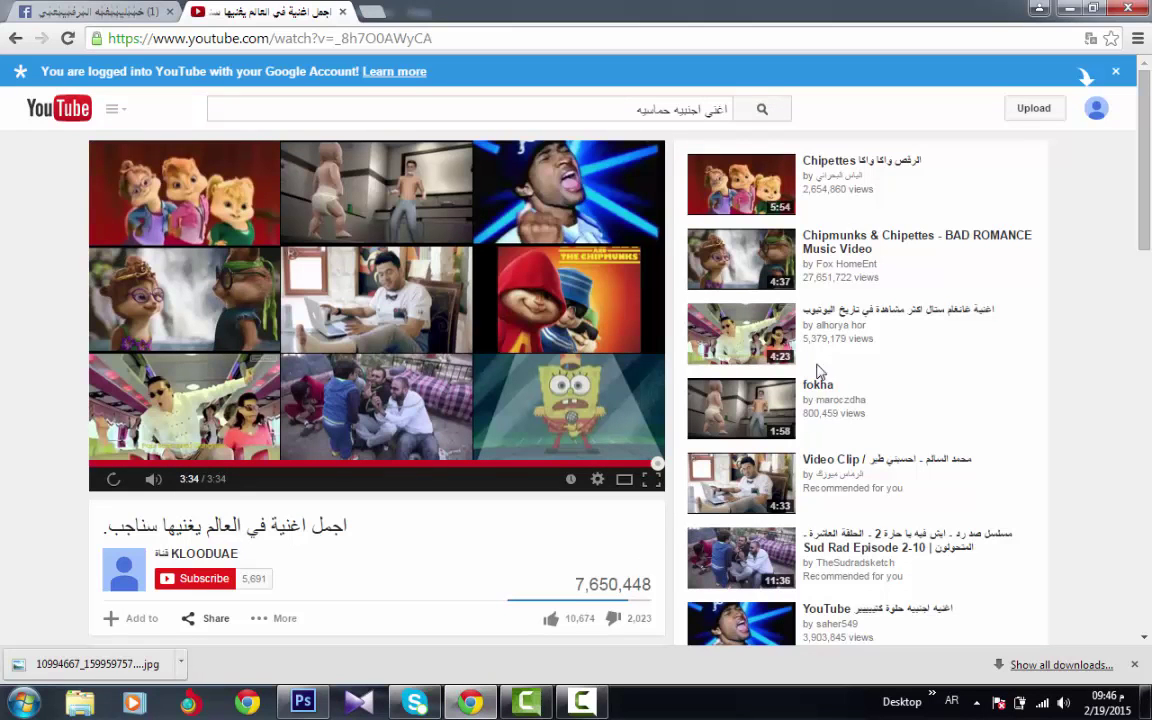
{"action": "left_click", "coordinate": [15, 38]}
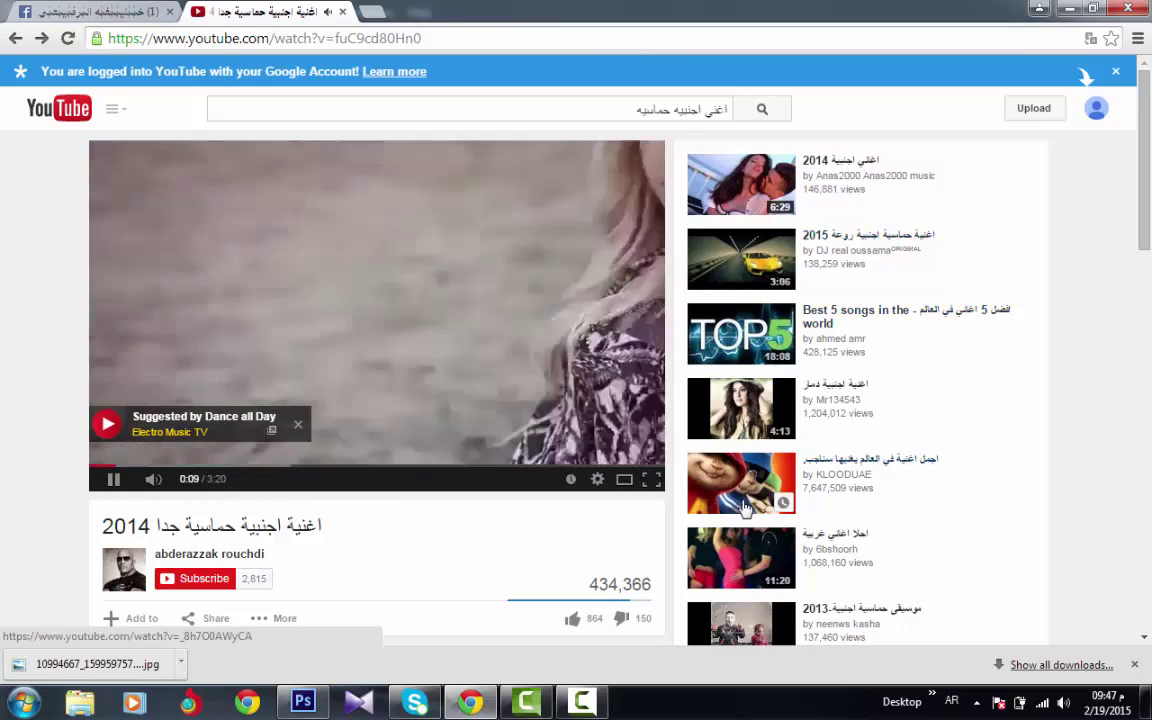
{"action": "left_click", "coordinate": [835, 383]}
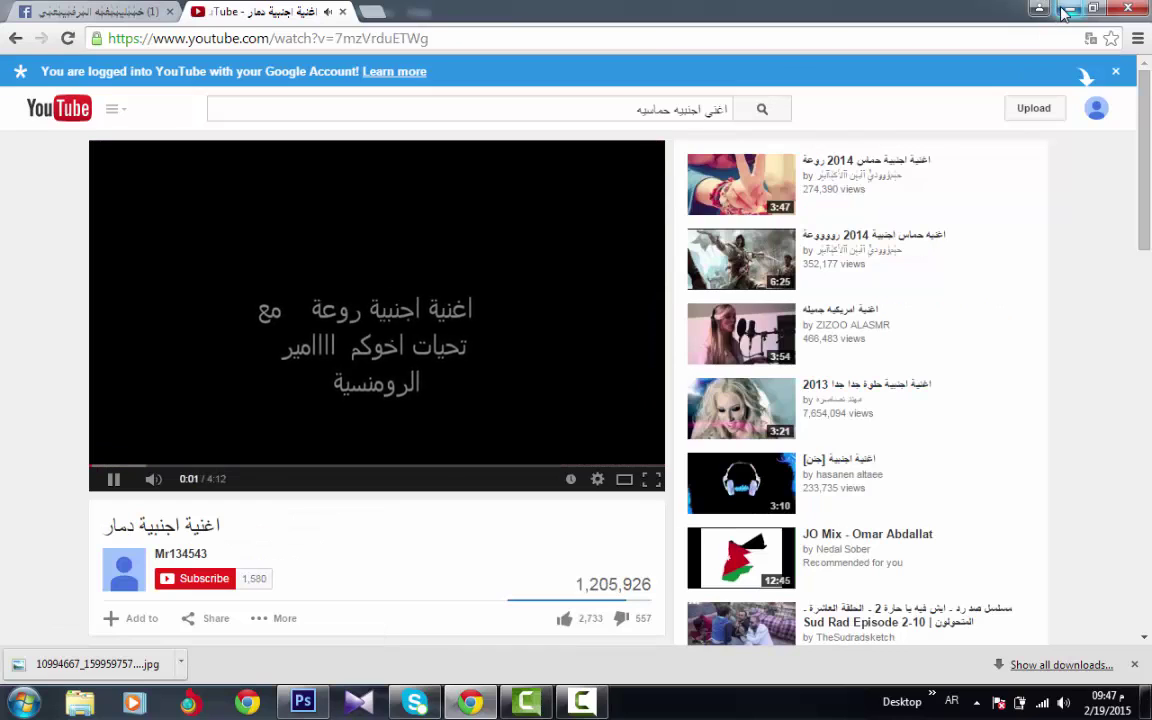
{"action": "left_click", "coordinate": [1066, 9]}
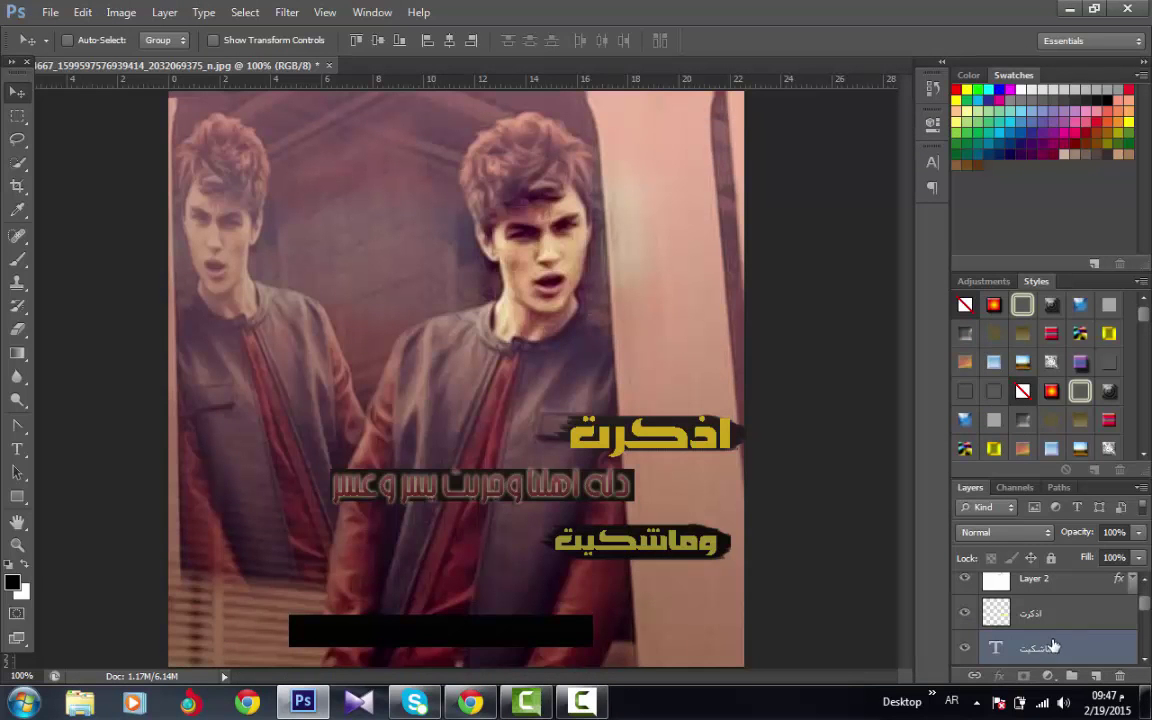
Step: Move the empty black bar up so it sits directly below "وماشكيت", aligned with the long text bar
{"action": "mouse_move", "coordinate": [1146, 601]}
{"action": "left_mouse_down"}
{"action": "mouse_move", "coordinate": [1146, 588]}
{"action": "mouse_move", "coordinate": [1143, 621]}
{"action": "left_mouse_up"}
{"action": "left_click", "coordinate": [1068, 590]}
{"action": "left_click_drag", "start_coordinate": [632, 611], "coordinate": [668, 557]}
Step: Add the yellow caption "الحال مره وبي حسرات شكثر" below the empty black bar and set its size to 31.68 pt
{"action": "left_click", "coordinate": [17, 449]}
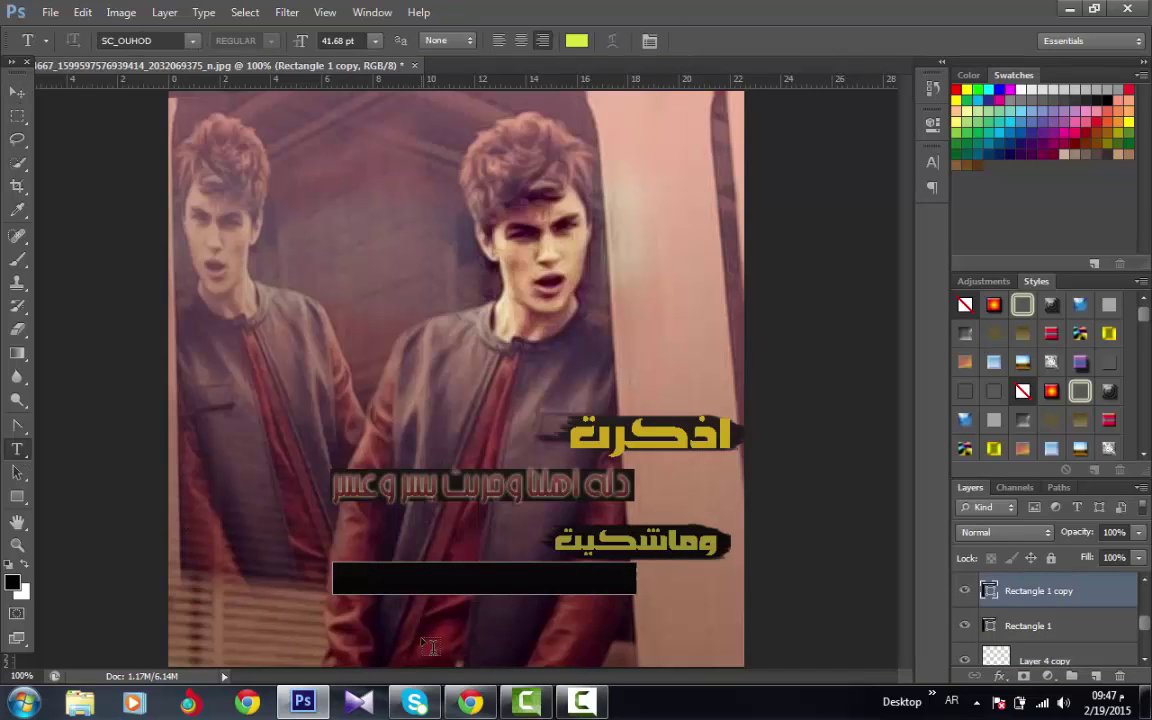
{"action": "left_click", "coordinate": [467, 622]}
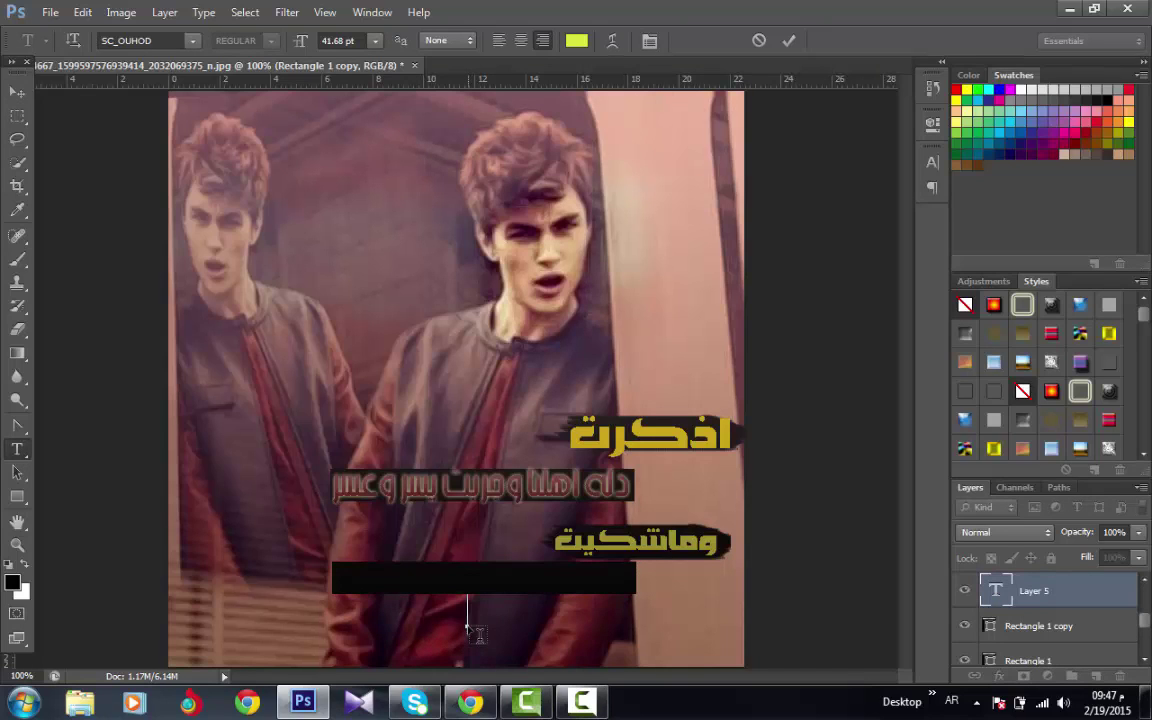
{"action": "type", "text": "الحال"}
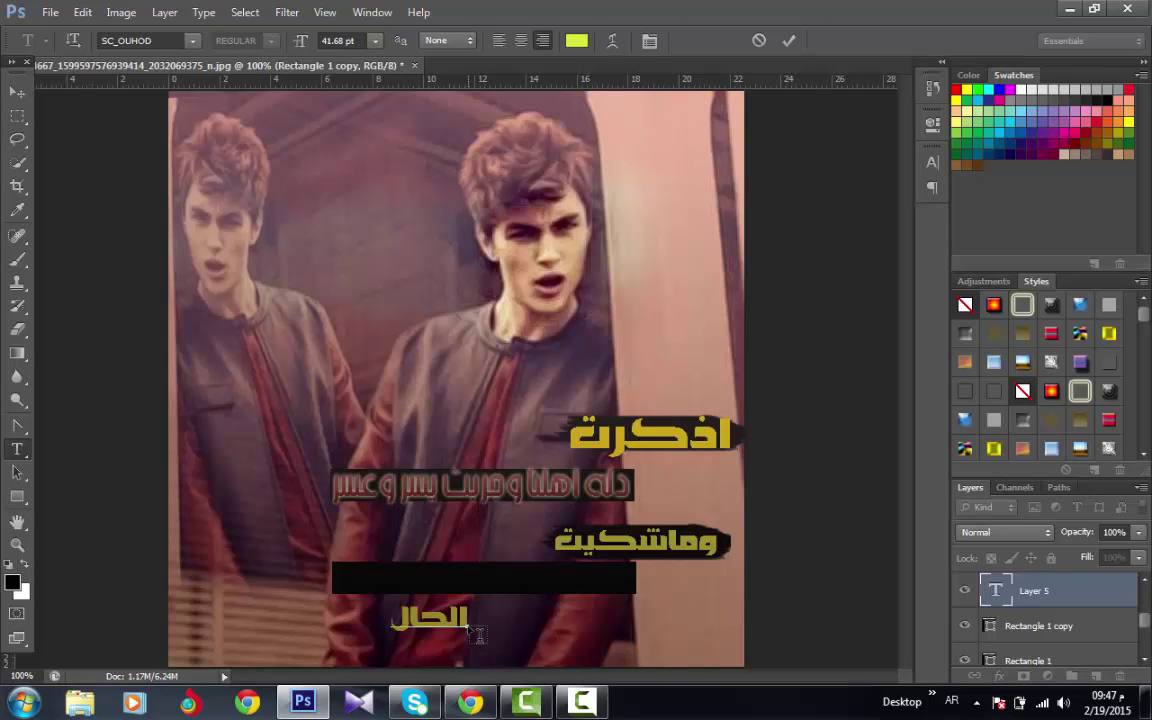
{"action": "type", "text": " مره "}
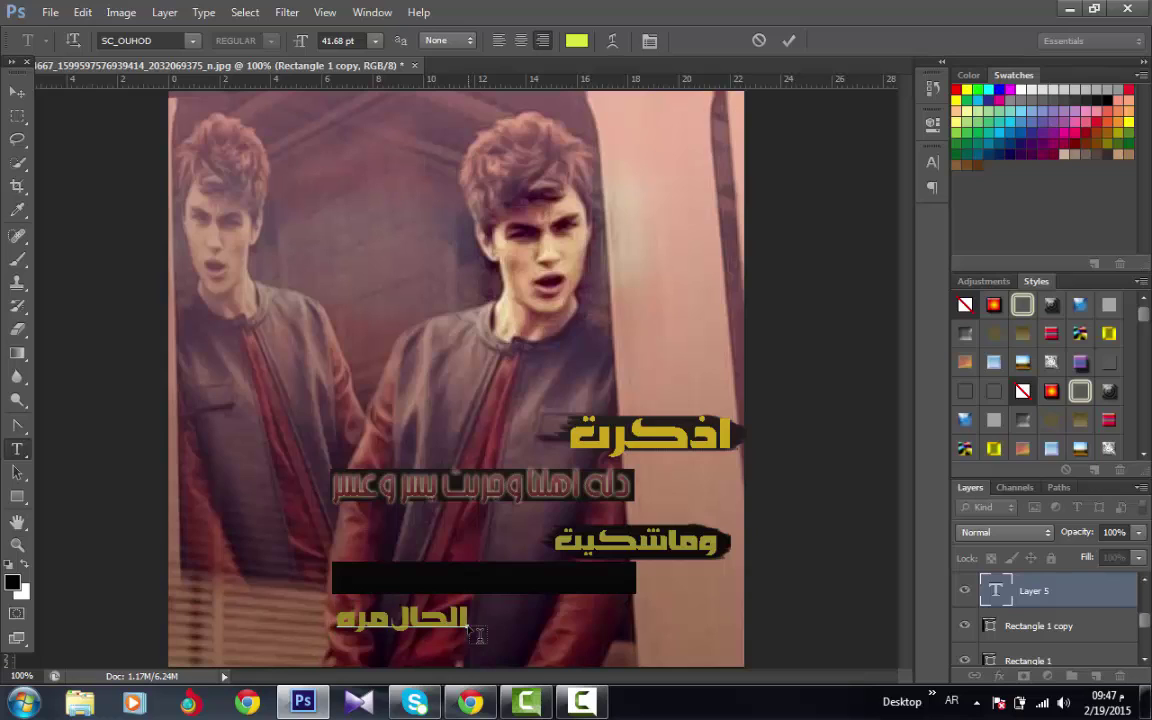
{"action": "type", "text": "وبي"}
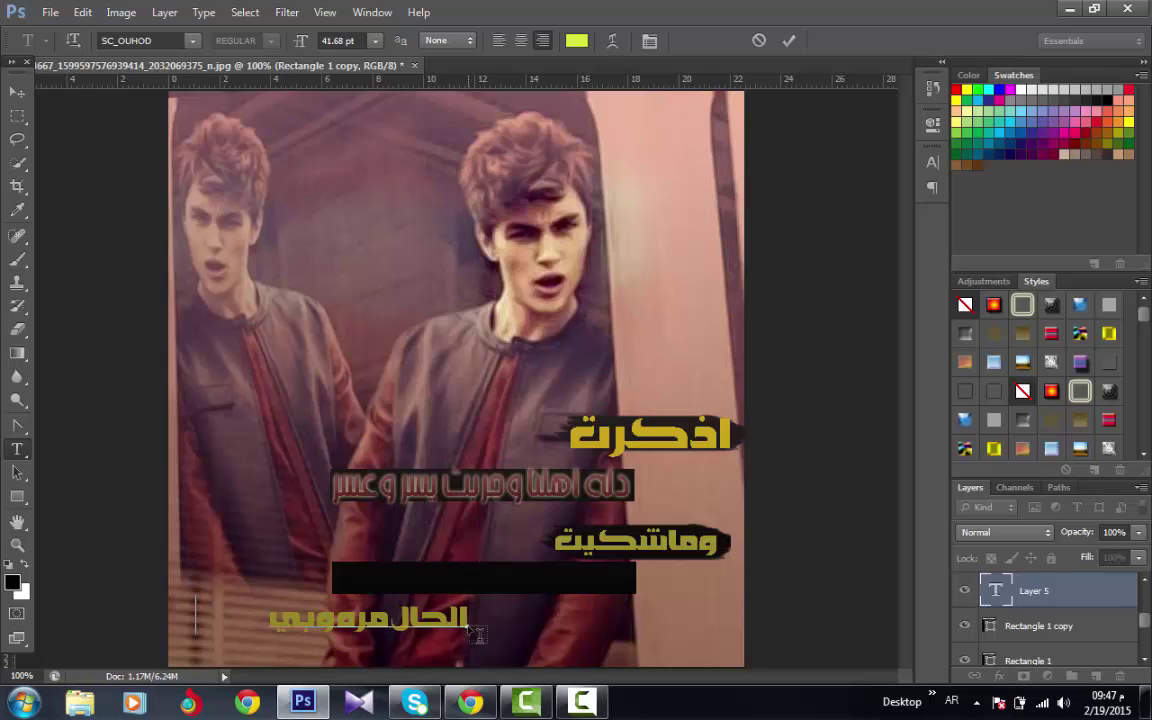
{"action": "type", "text": " حسرات"}
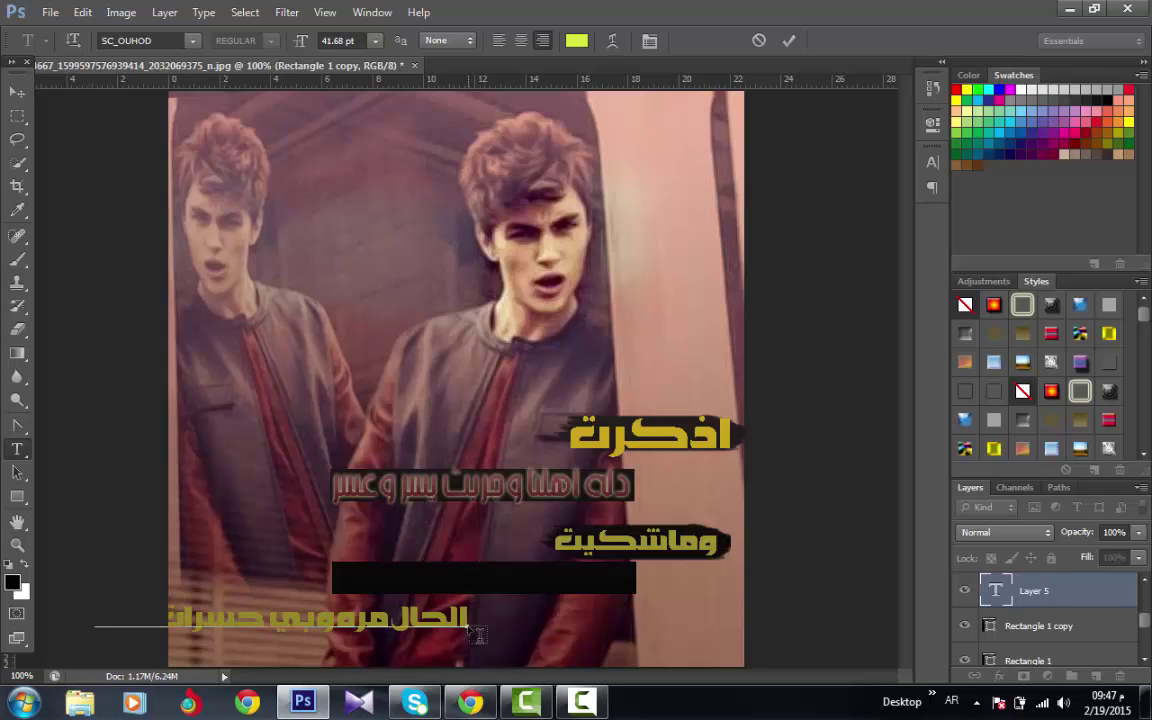
{"action": "triple_click", "coordinate": [393, 621]}
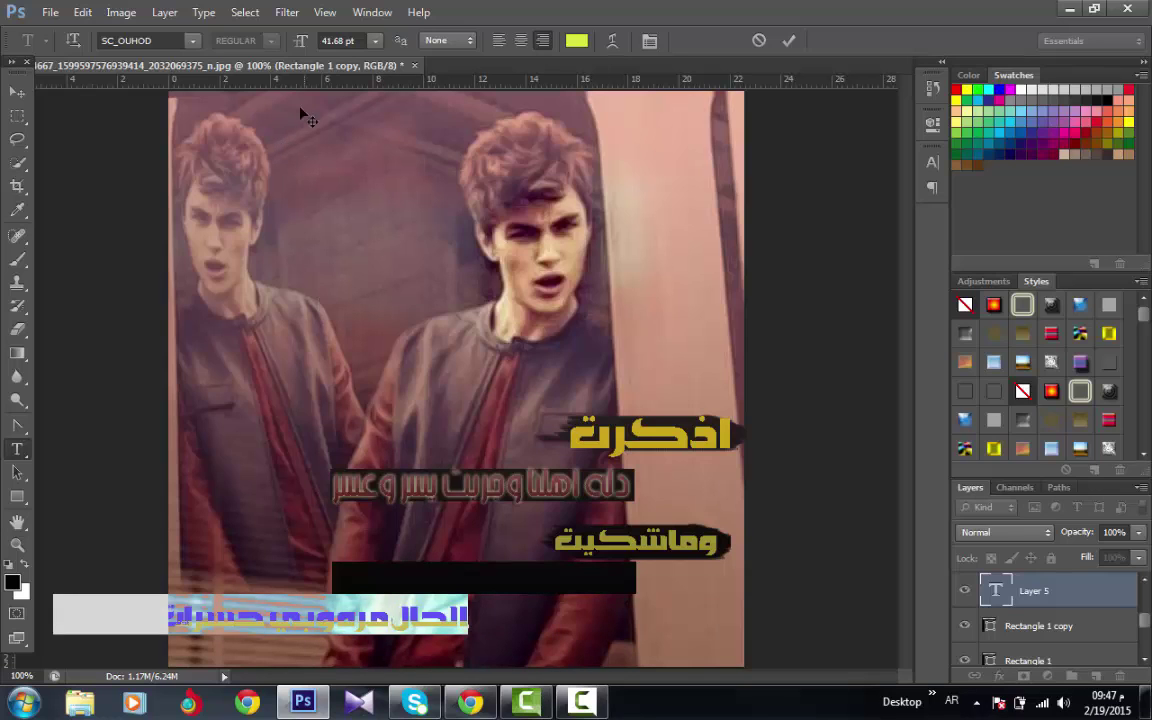
{"action": "left_click_drag", "start_coordinate": [307, 45], "coordinate": [298, 47]}
Step: Try a series of fonts on the new caption, ending with Adobe Naskh
{"action": "left_click", "coordinate": [166, 40]}
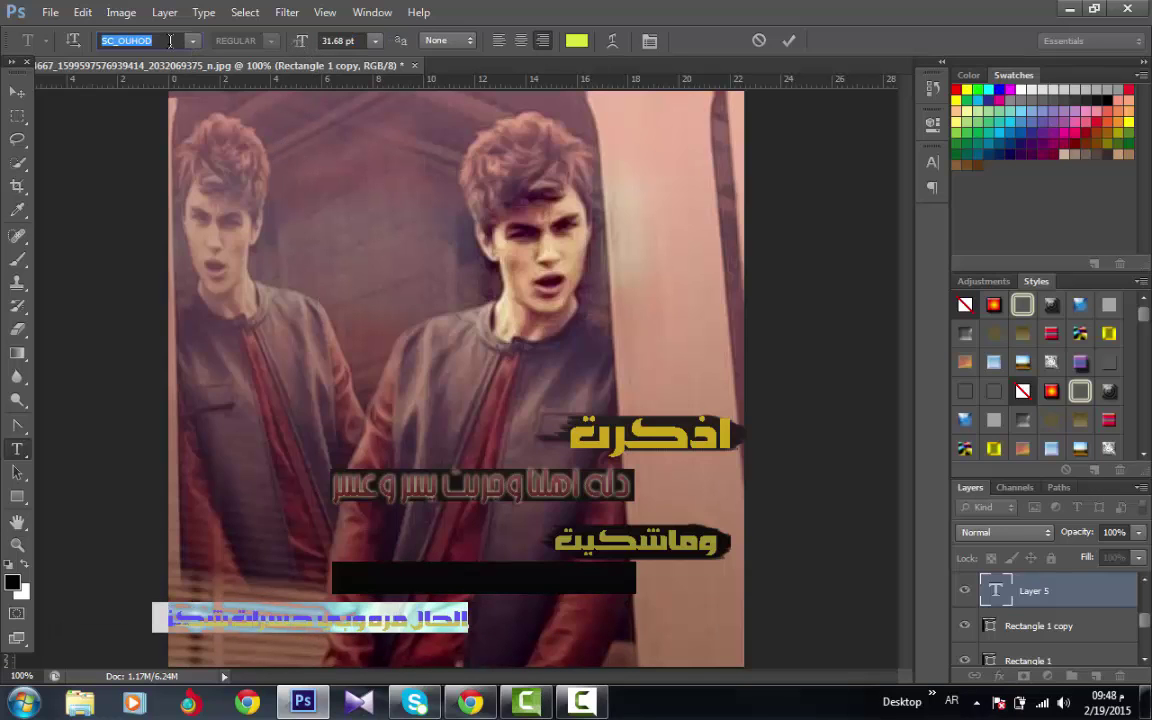
{"action": "key", "text": "Up"}
{"action": "key", "text": "Up"}
{"action": "key", "text": "Up"}
{"action": "key", "text": "Up"}
{"action": "key", "text": "Up"}
{"action": "key", "text": "Up"}
{"action": "key", "text": "Up"}
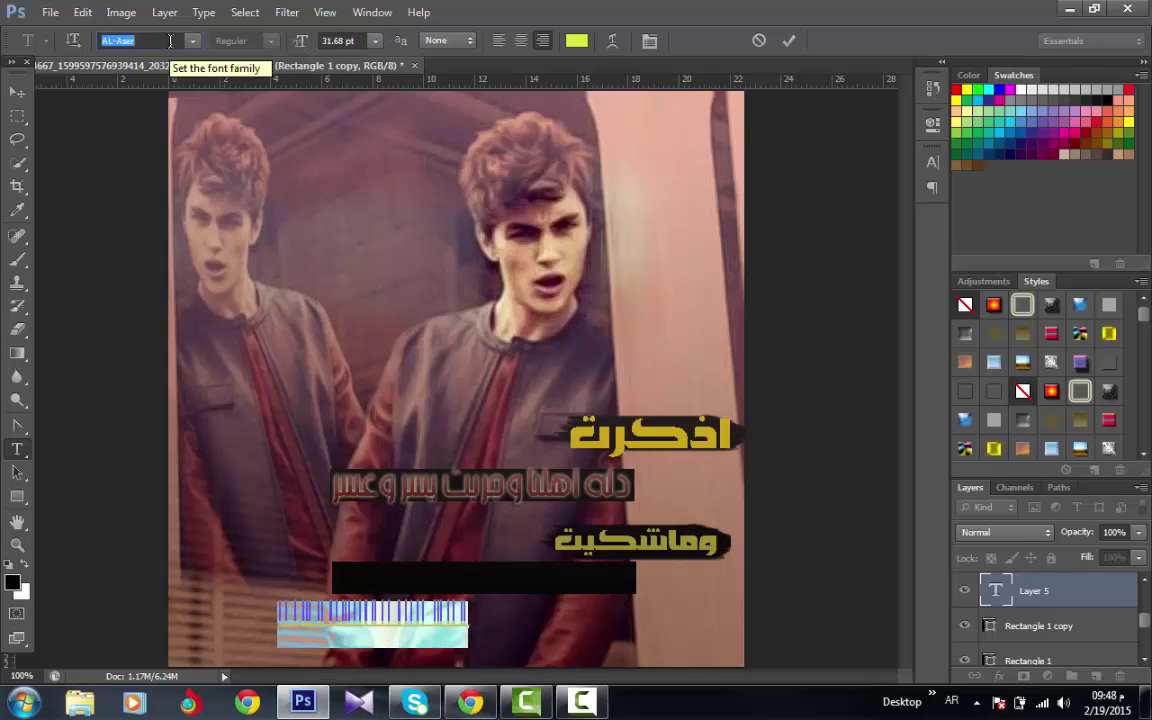
{"action": "key", "text": "Up"}
{"action": "key", "text": "Up"}
{"action": "key", "text": "Up"}
{"action": "key", "text": "Up"}
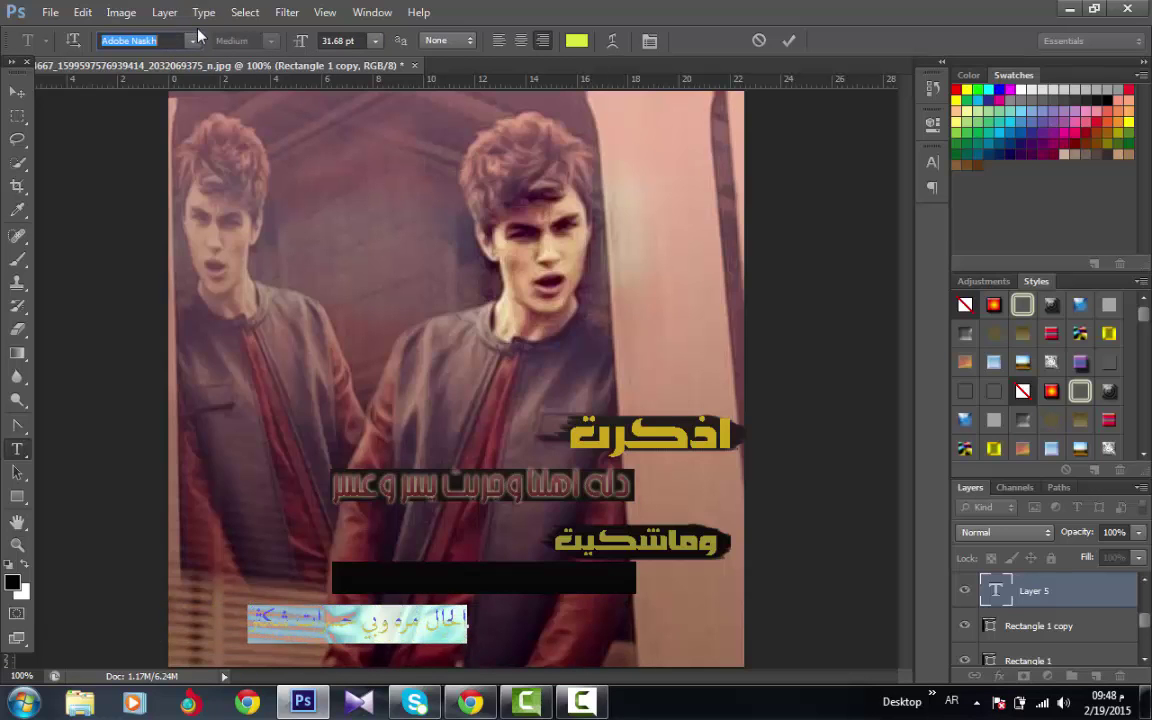
Step: Try the fonts Sultan Medium, MCS TOPAZ HIGH VER60 and MCS HIJAZ HIGH on the new caption
{"action": "left_click", "coordinate": [193, 40]}
{"action": "scroll", "coordinate": [433, 366], "scroll_direction": "up", "scroll_amount": 1}
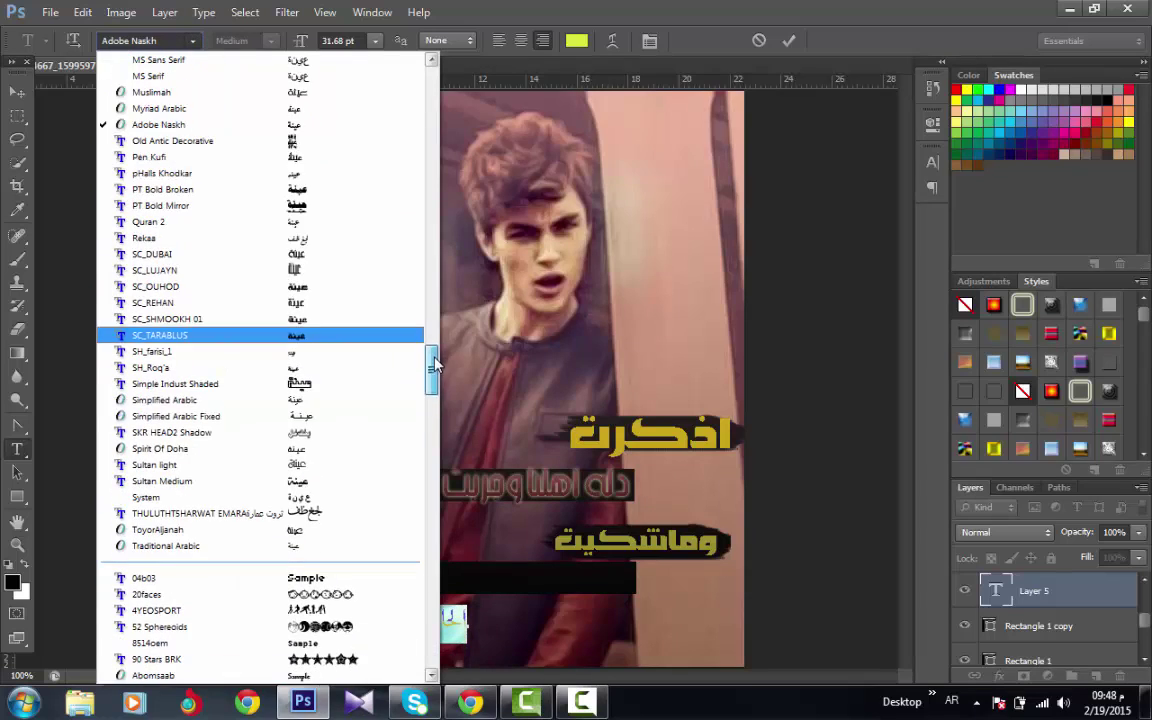
{"action": "left_click", "coordinate": [305, 481]}
{"action": "left_click", "coordinate": [195, 42]}
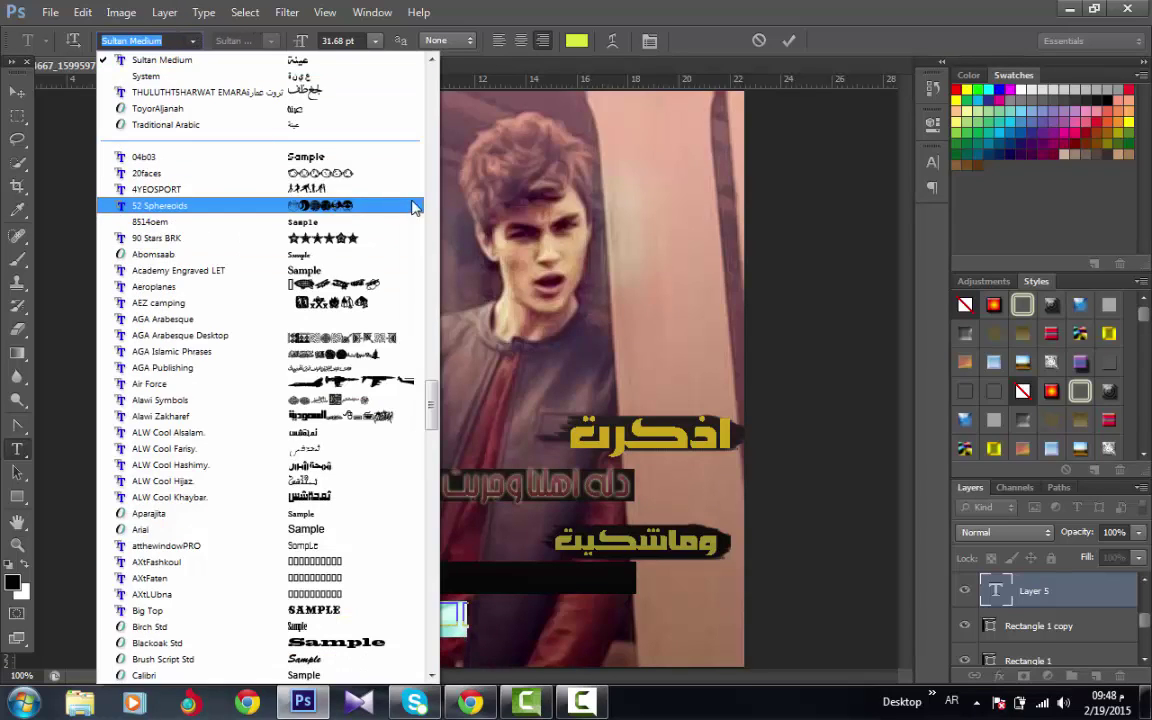
{"action": "scroll", "coordinate": [433, 366], "scroll_direction": "up", "scroll_amount": 8}
{"action": "scroll", "coordinate": [433, 355], "scroll_direction": "up", "scroll_amount": 1}
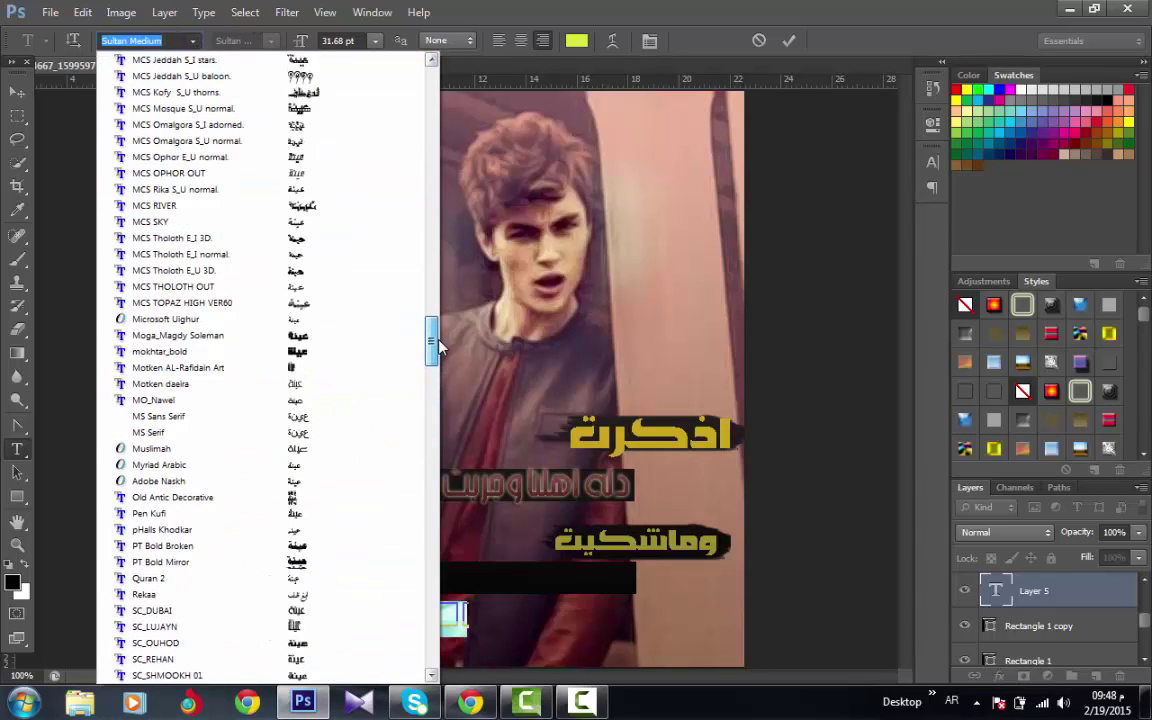
{"action": "left_click", "coordinate": [343, 325]}
{"action": "left_click", "coordinate": [193, 41]}
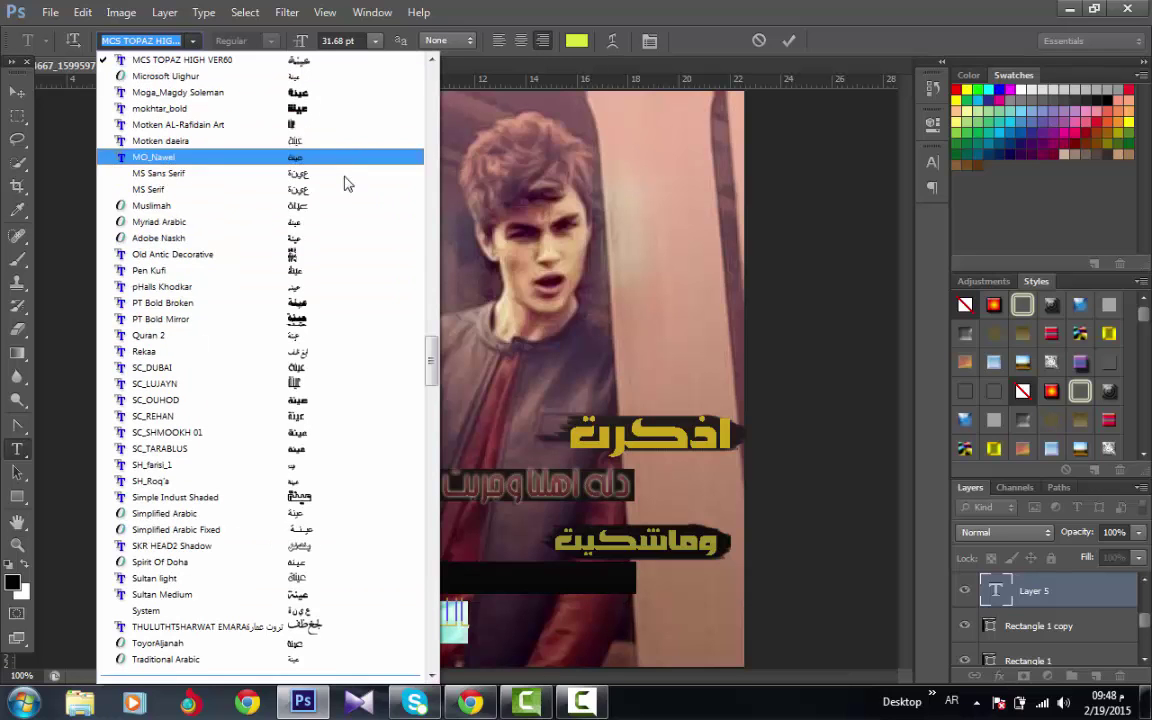
{"action": "scroll", "coordinate": [433, 358], "scroll_direction": "up", "scroll_amount": 6}
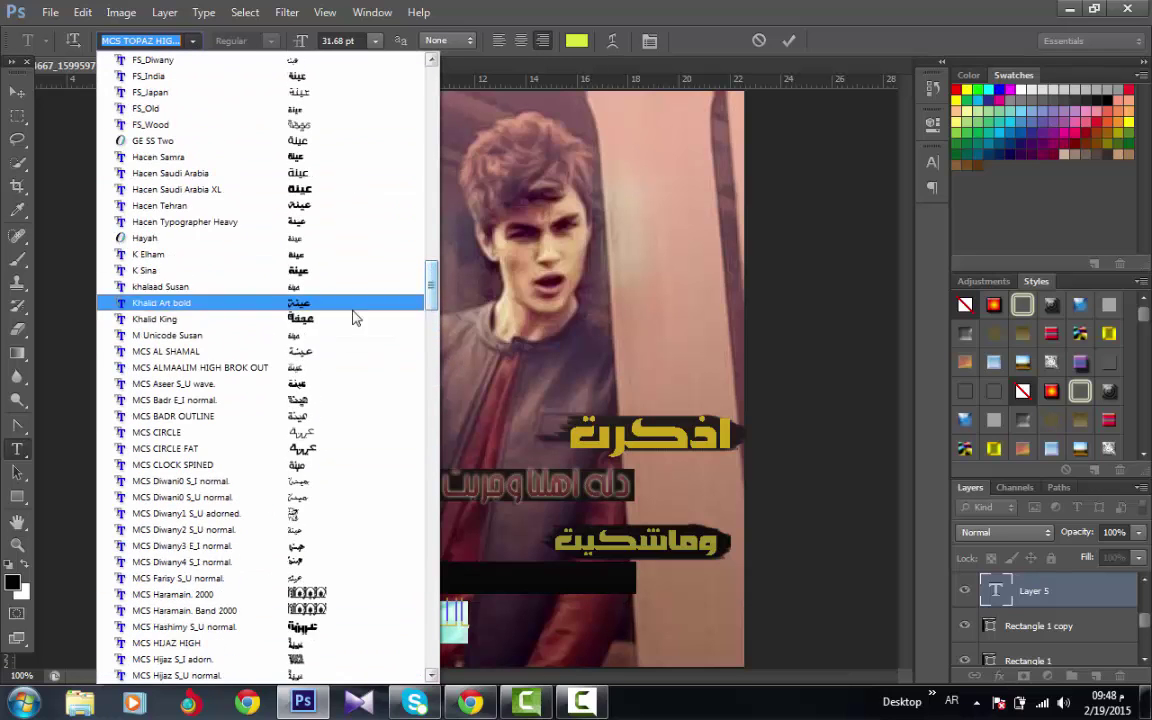
{"action": "left_click", "coordinate": [293, 314]}
Step: Set the new caption's font to Khalid Art bold
{"action": "left_click", "coordinate": [193, 41]}
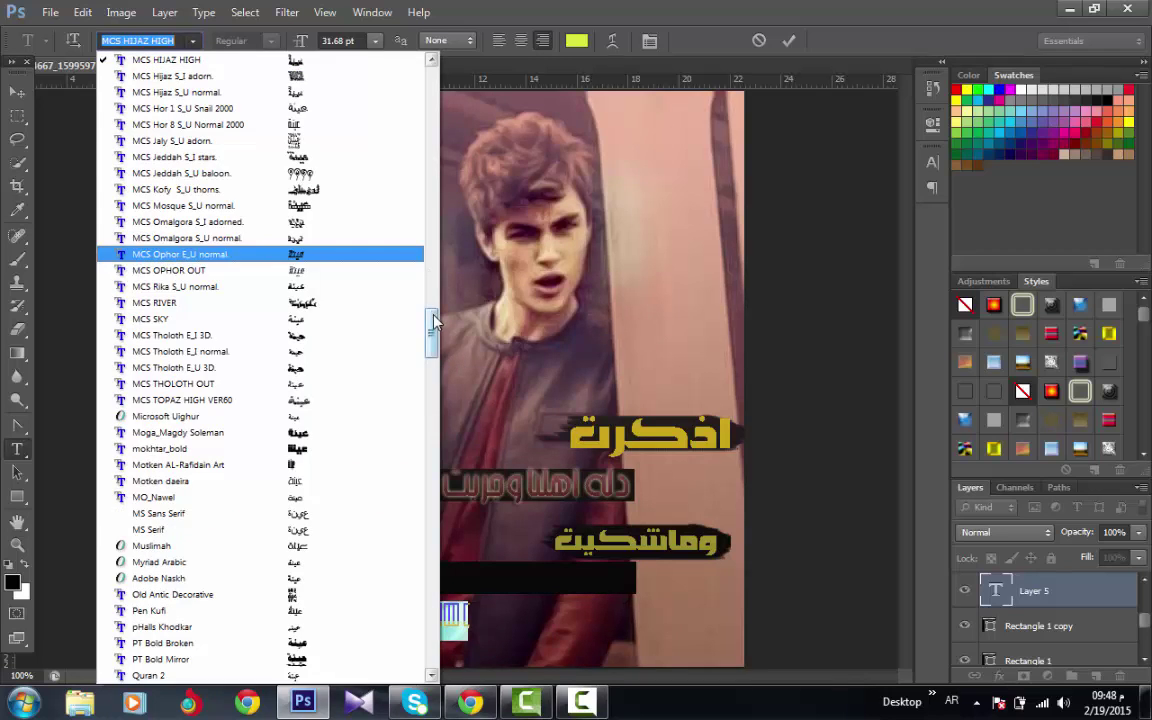
{"action": "left_click_drag", "start_coordinate": [432, 321], "coordinate": [430, 271]}
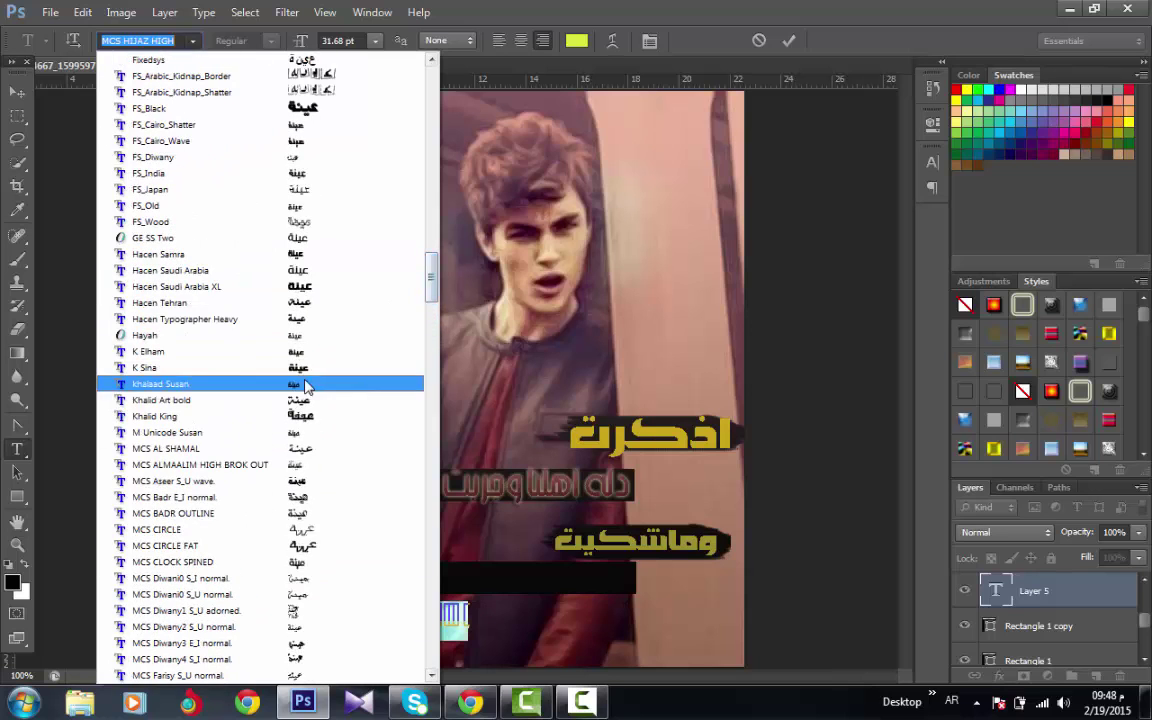
{"action": "left_click", "coordinate": [292, 398]}
Step: Place the caption on the lower black bar, nudged slightly left, and set its size to 27.68 pt
{"action": "left_click_drag", "start_coordinate": [390, 668], "coordinate": [556, 617]}
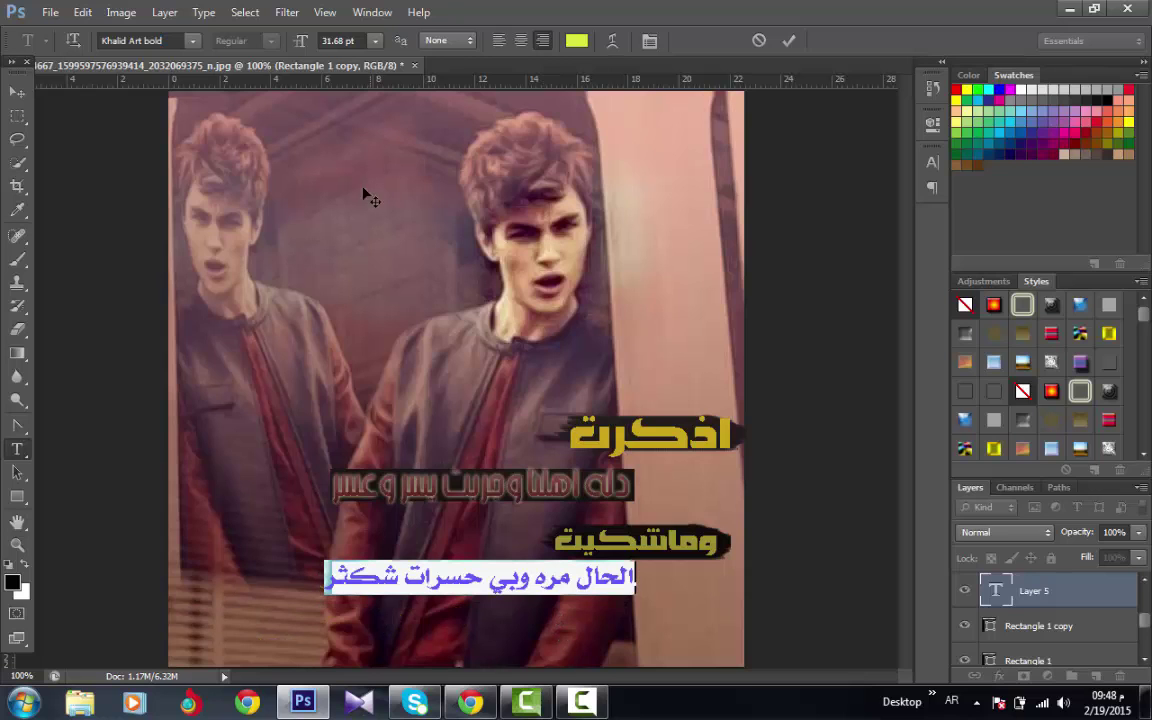
{"action": "left_click_drag", "start_coordinate": [302, 43], "coordinate": [285, 43]}
{"action": "left_click", "coordinate": [17, 91]}
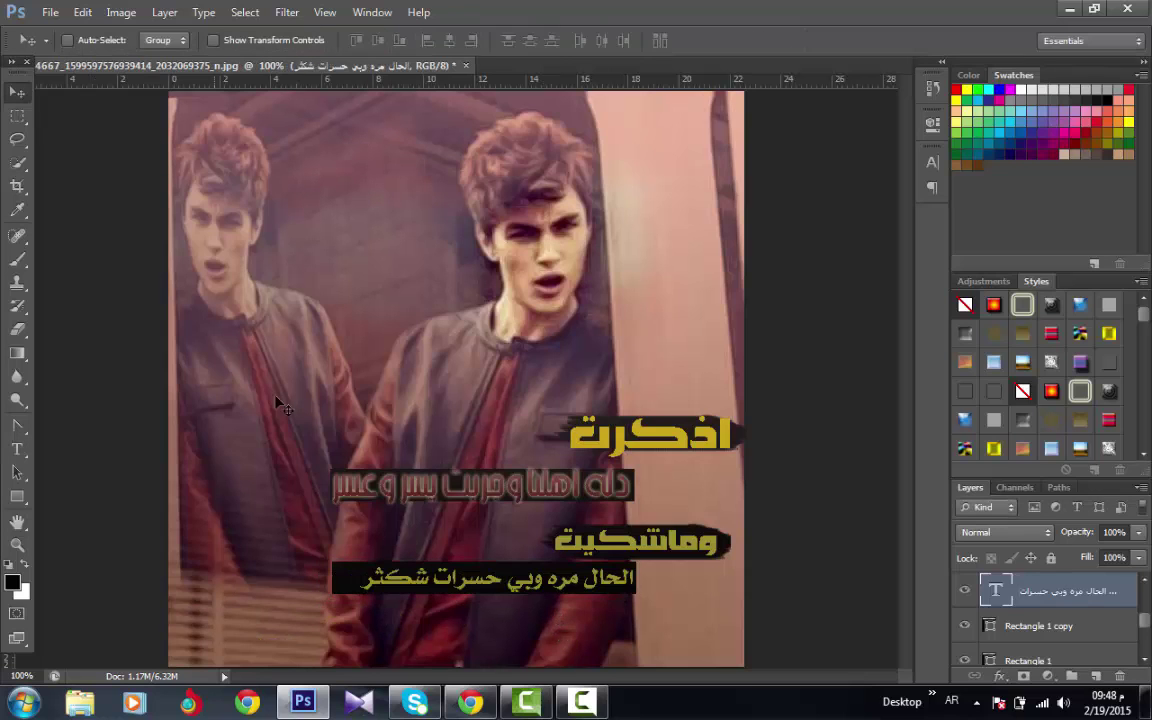
{"action": "key", "text": "Left"}
{"action": "key", "text": "Left"}
{"action": "key", "text": "Left"}
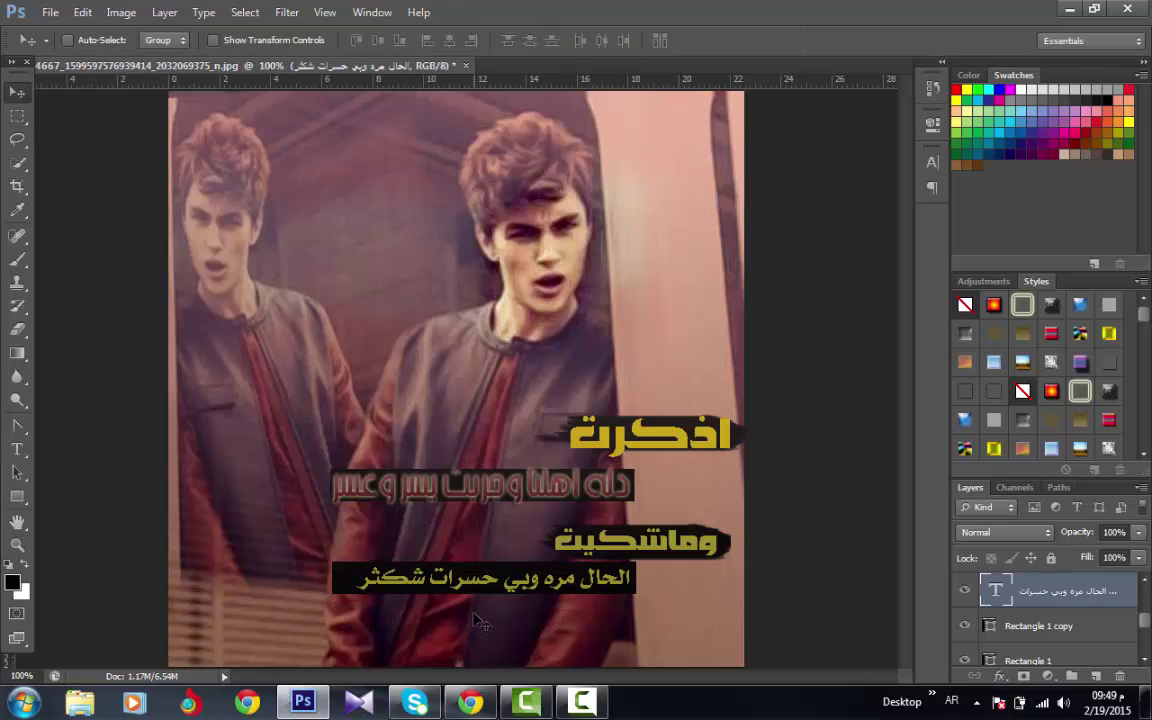
Step: Hide the yellow caption layer that lies on the lower black bar
{"action": "double_click", "coordinate": [1130, 591]}
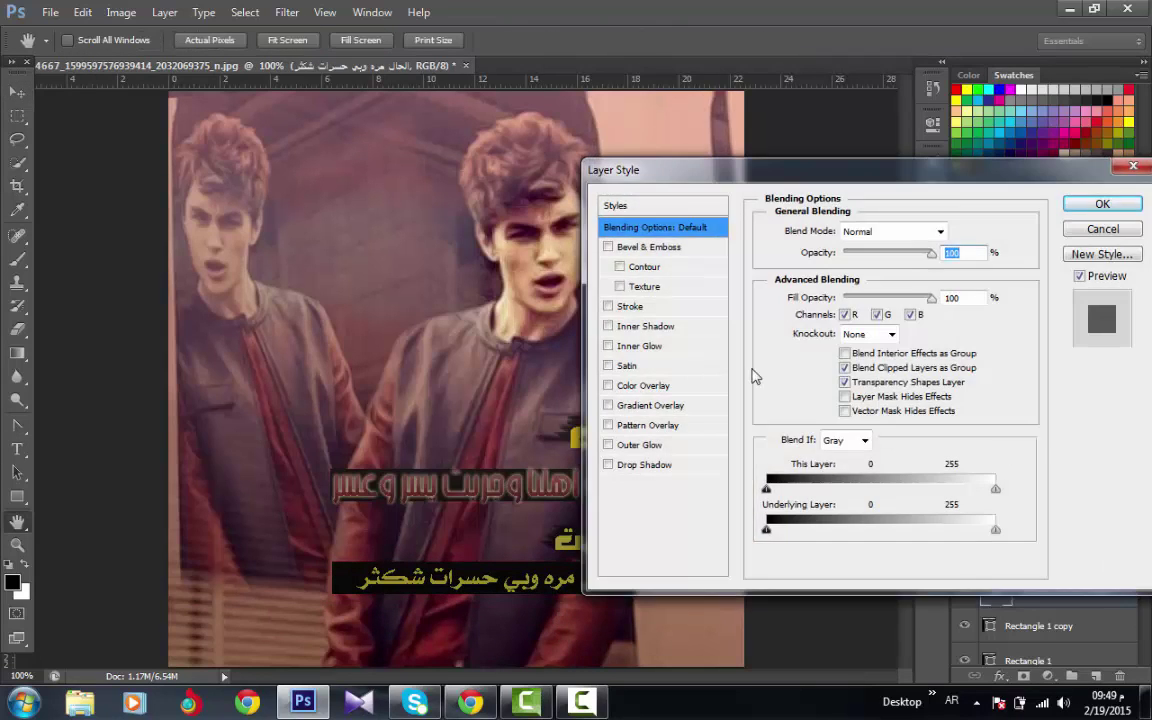
{"action": "left_click", "coordinate": [1101, 230]}
{"action": "left_click", "coordinate": [966, 592]}
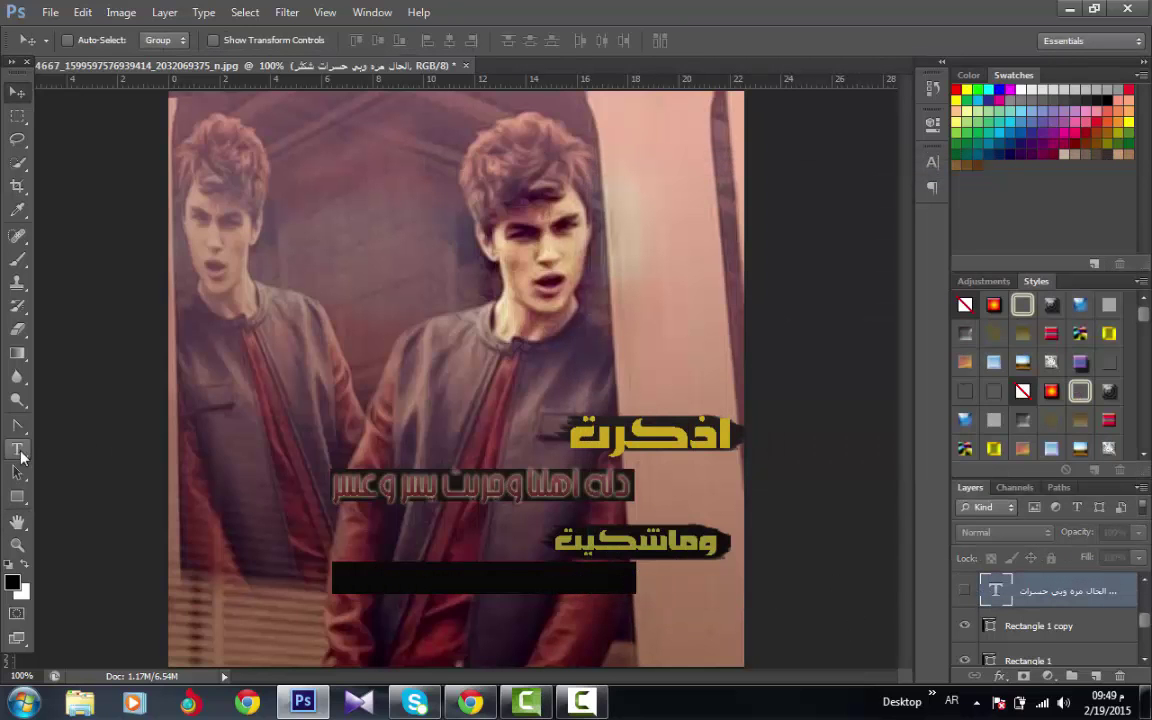
Step: Set the Type tool's text colour to bright red
{"action": "left_click", "coordinate": [17, 449]}
{"action": "left_click", "coordinate": [520, 44]}
{"action": "left_click", "coordinate": [872, 182]}
{"action": "left_click_drag", "start_coordinate": [840, 192], "coordinate": [857, 179]}
{"action": "left_click", "coordinate": [1011, 172]}
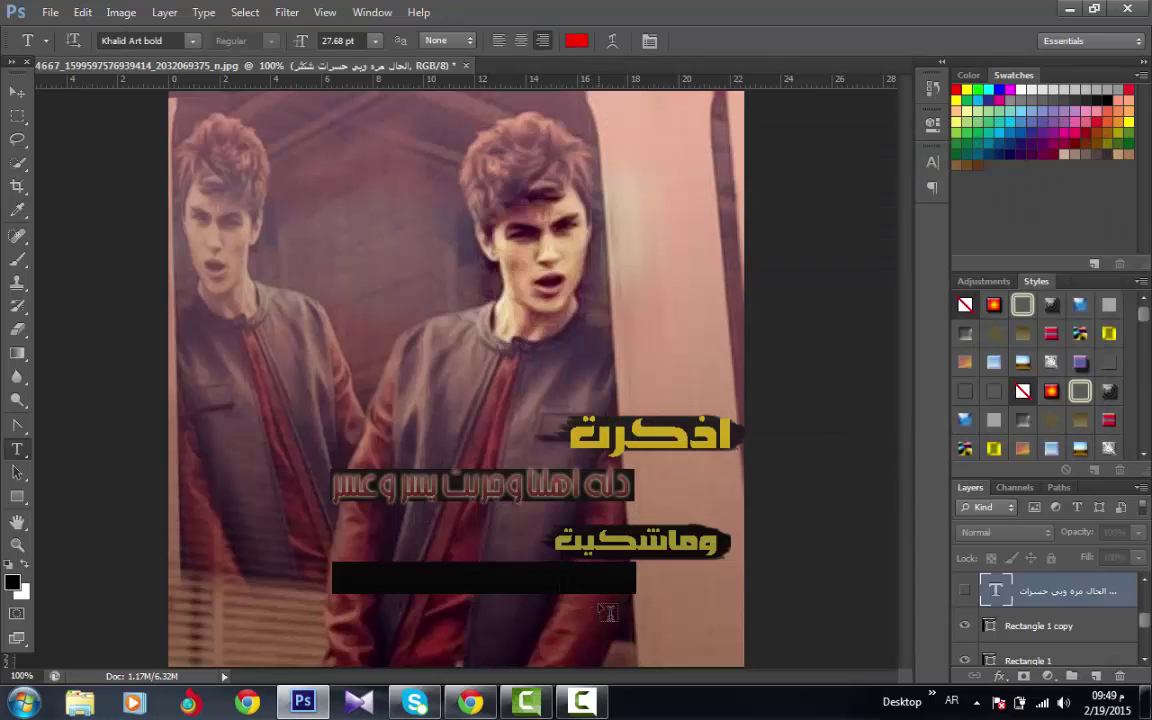
Step: Add the red caption "الحال مر وبيه حسرات شكثر" just beneath the lower black bar
{"action": "left_click", "coordinate": [600, 607]}
{"action": "type", "text": "الحال م"}
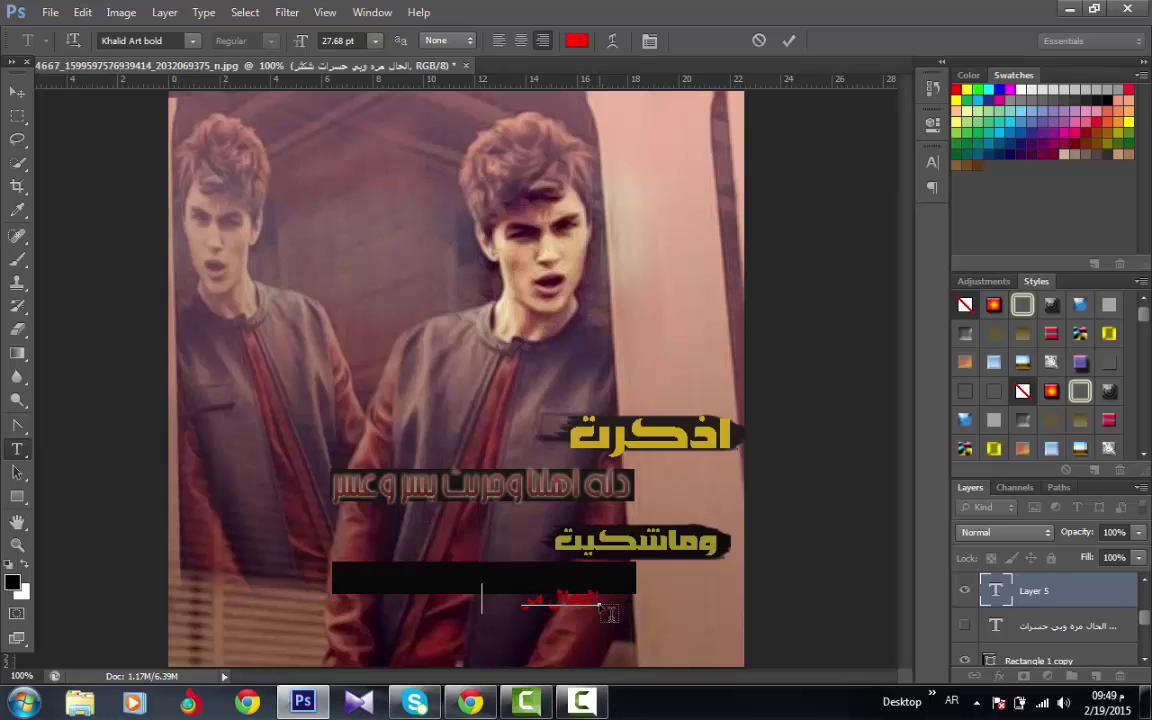
{"action": "type", "text": "ره وبيه حسرات شكك"}
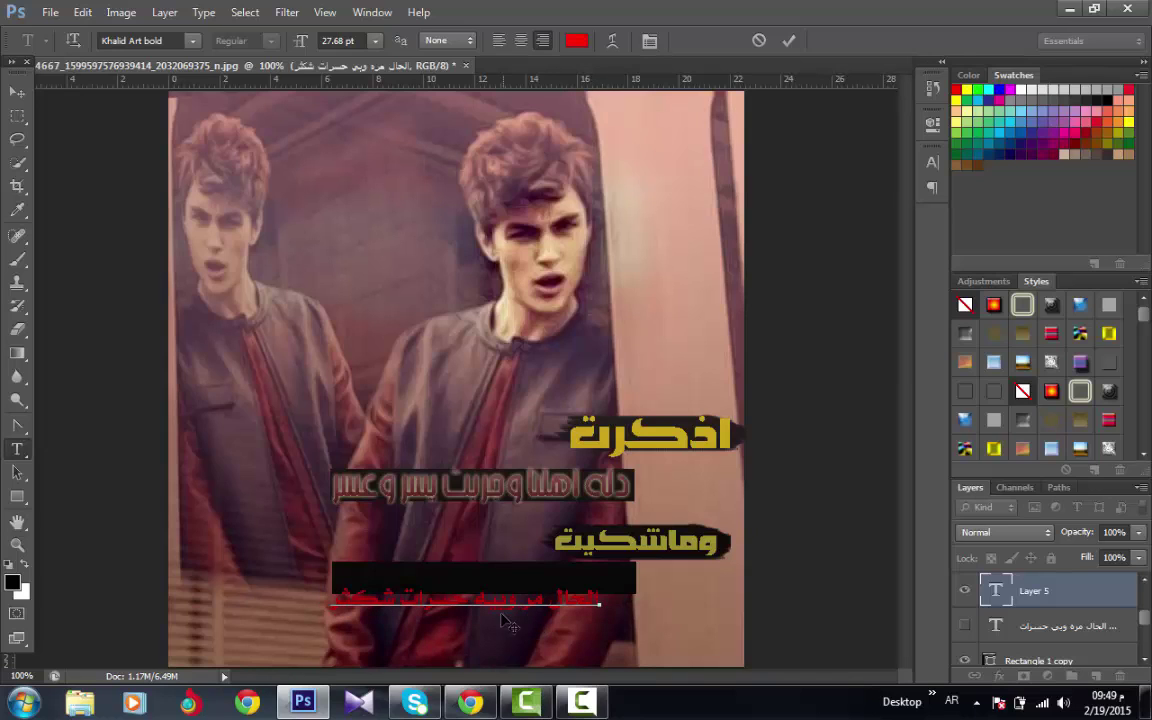
Step: Move the red caption onto the lower black bar and set its text size to 29 pt
{"action": "left_click_drag", "start_coordinate": [519, 658], "coordinate": [546, 638]}
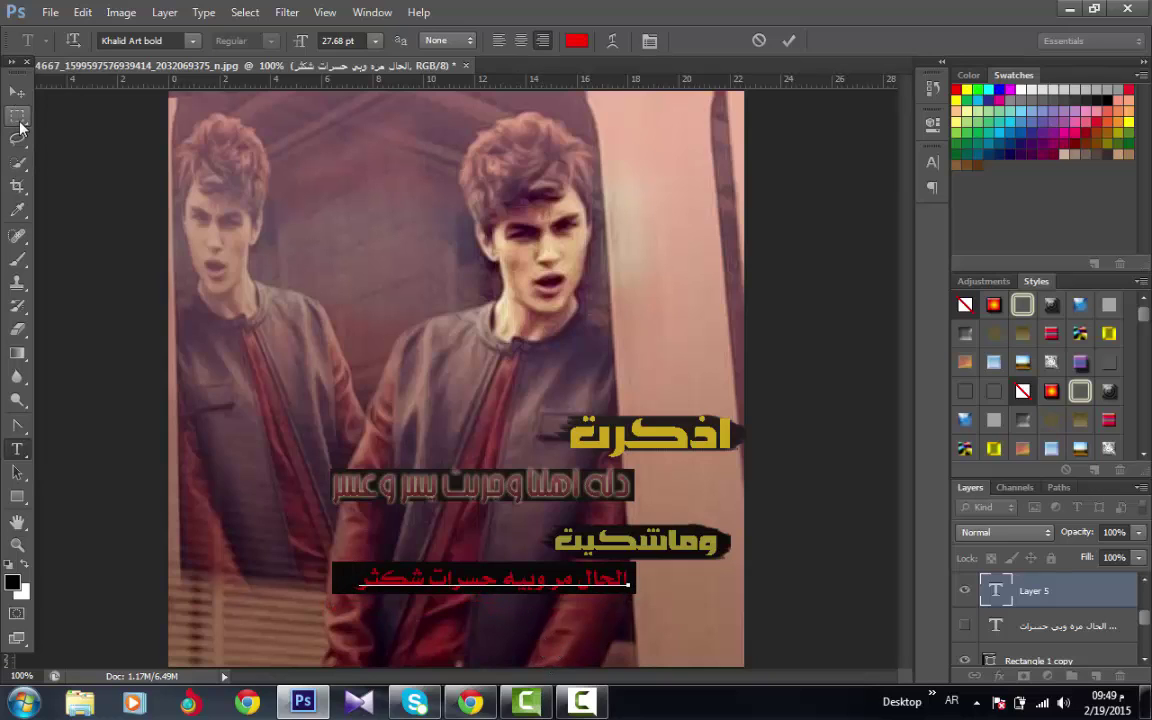
{"action": "triple_click", "coordinate": [462, 578]}
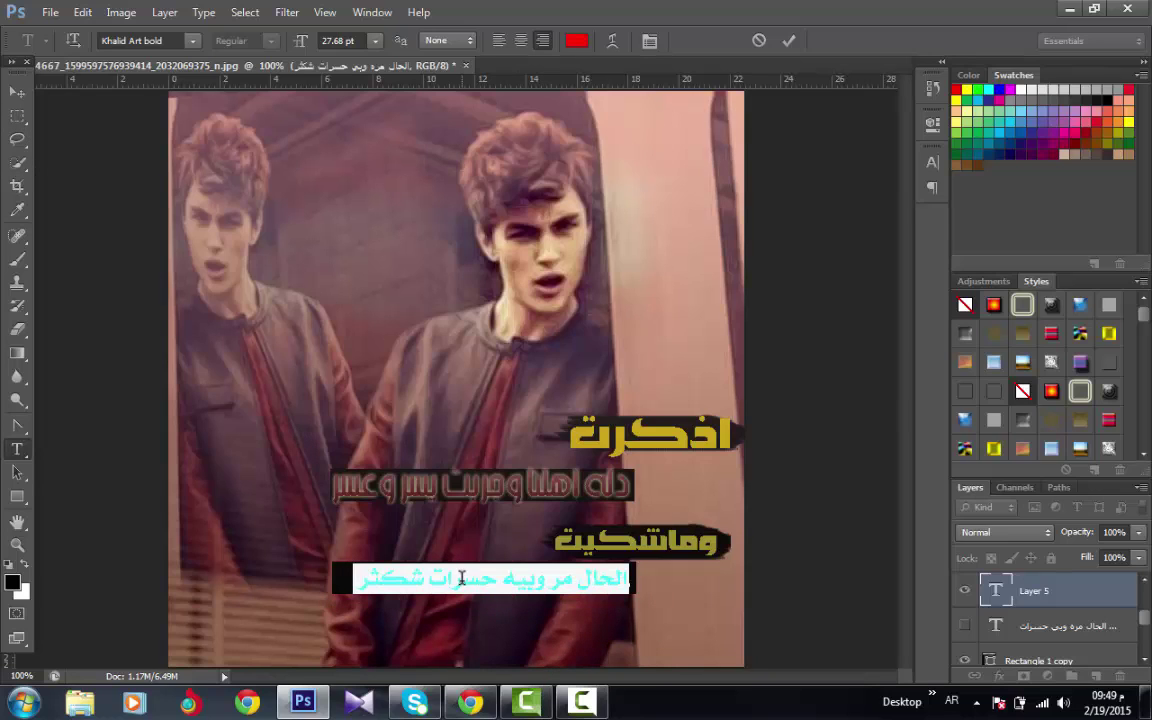
{"action": "left_click_drag", "start_coordinate": [303, 42], "coordinate": [331, 41]}
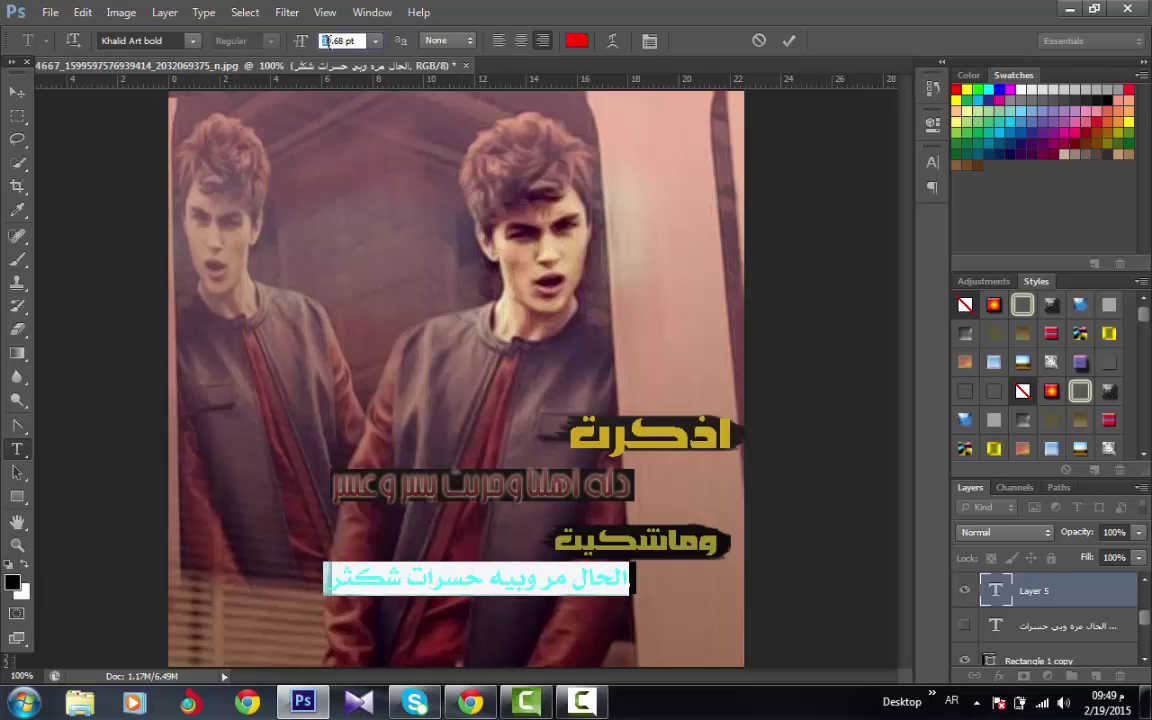
{"action": "scroll", "coordinate": [330, 42], "scroll_direction": "down", "scroll_amount": 1}
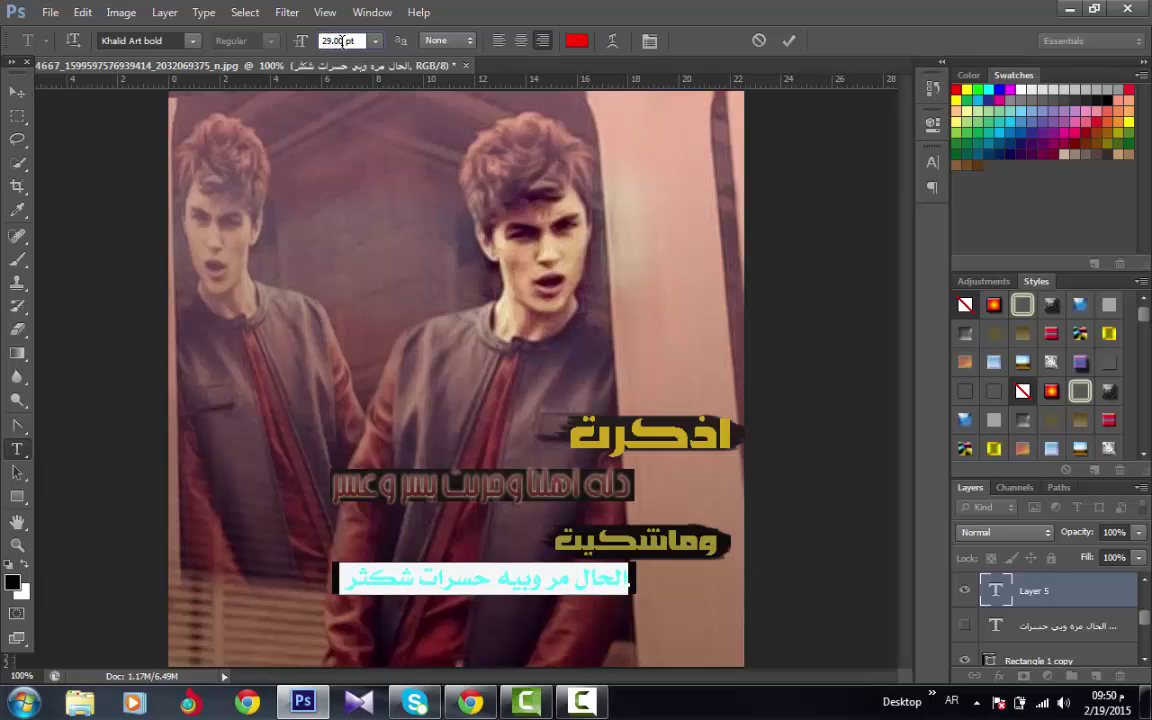
{"action": "left_click", "coordinate": [17, 91]}
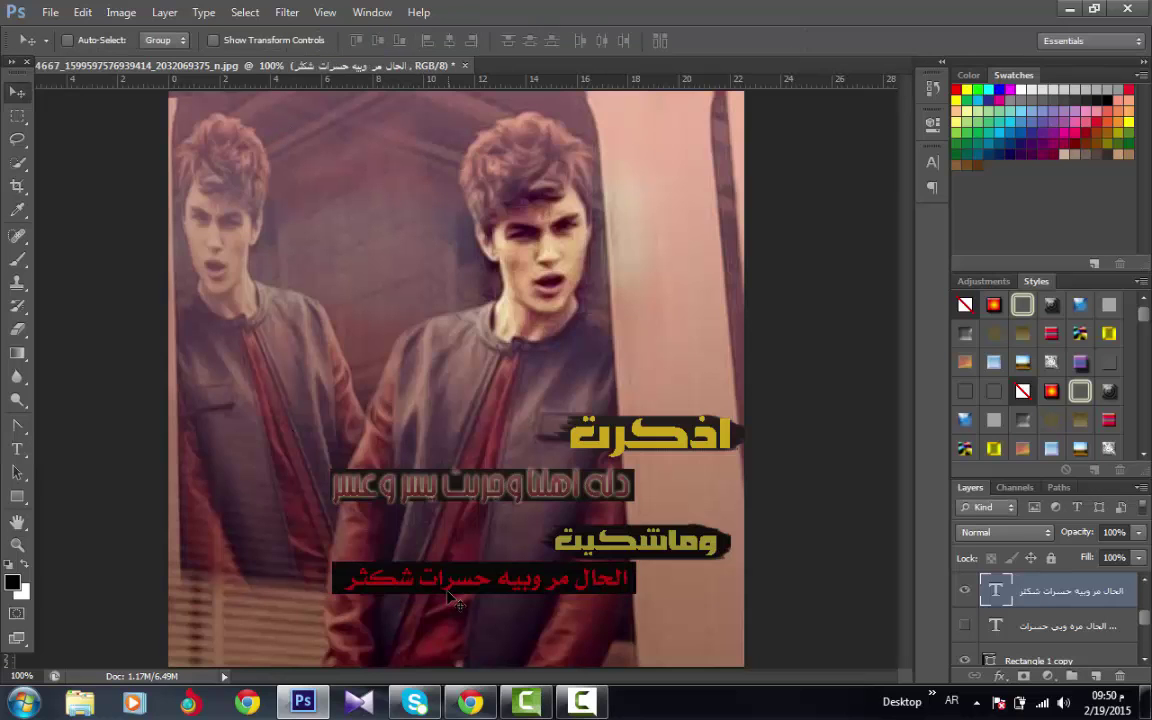
Step: Add Drop Shadow, Outer Glow and a black-to-white linear Gradient Overlay to the red caption on the lower bar
{"action": "double_click", "coordinate": [1131, 589]}
{"action": "left_click", "coordinate": [644, 465]}
{"action": "left_click", "coordinate": [640, 445]}
{"action": "left_click", "coordinate": [688, 405]}
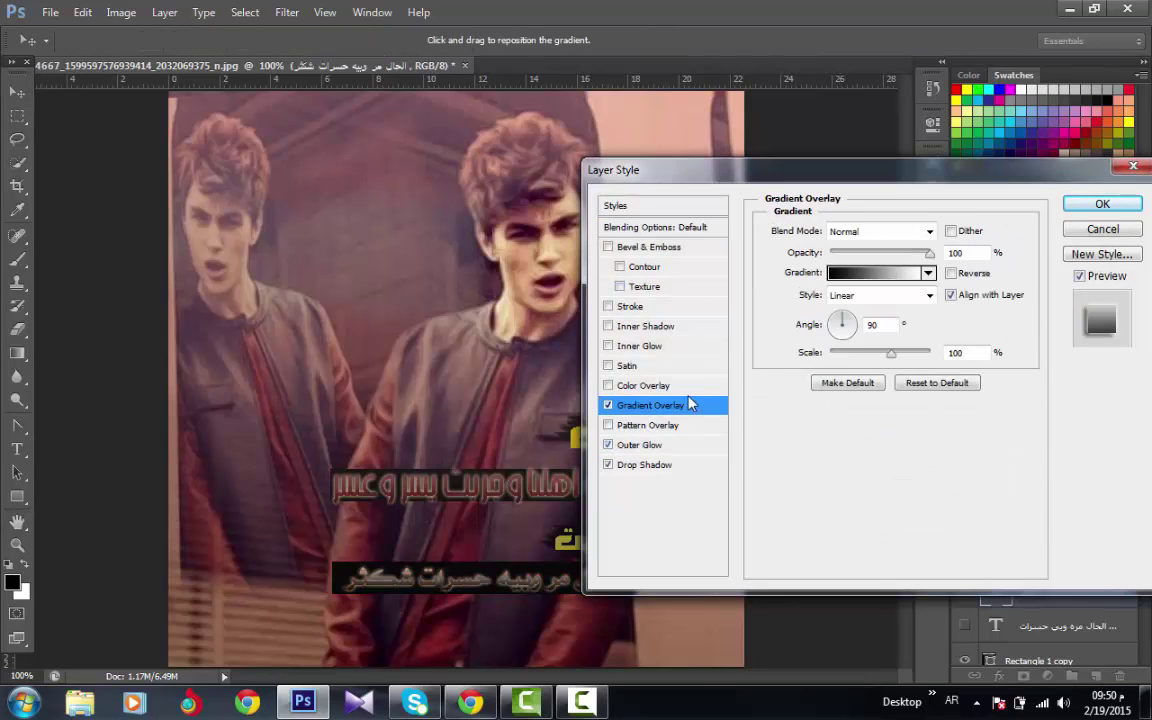
Step: Add Satin at 31% opacity, Inner Glow at 41% opacity and an Inner Shadow to the caption, and apply the styles
{"action": "left_click_drag", "start_coordinate": [900, 254], "coordinate": [844, 257]}
{"action": "left_click", "coordinate": [650, 365]}
{"action": "left_click", "coordinate": [662, 346]}
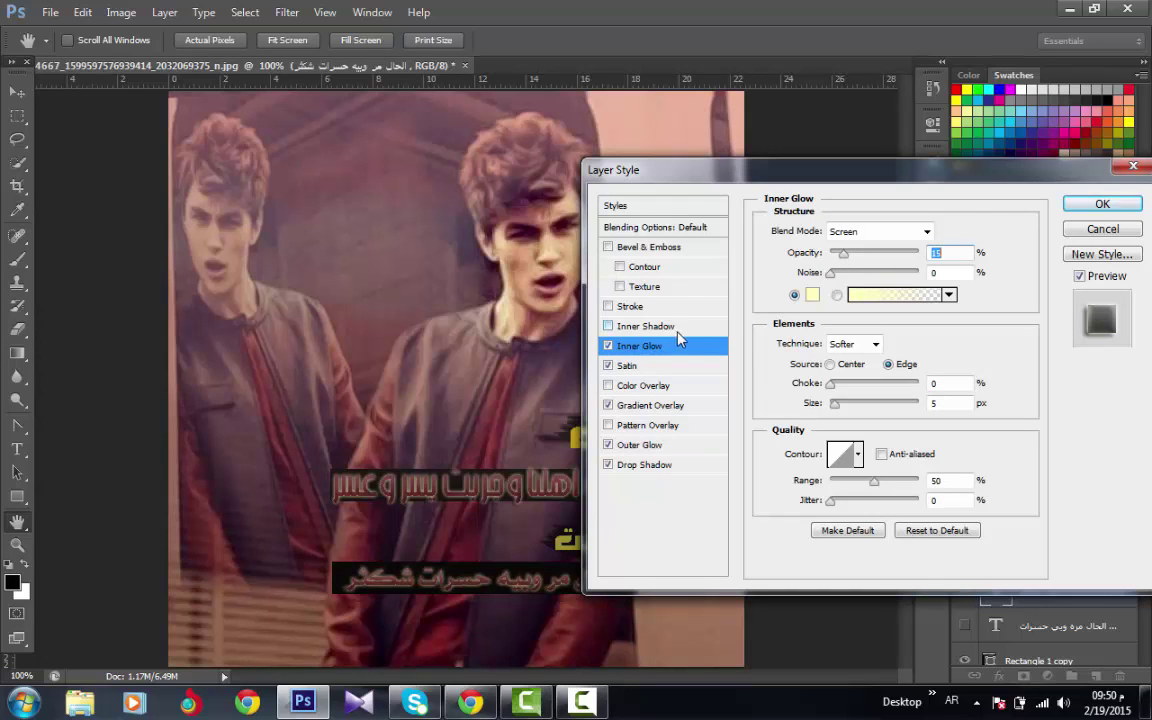
{"action": "left_click", "coordinate": [668, 330]}
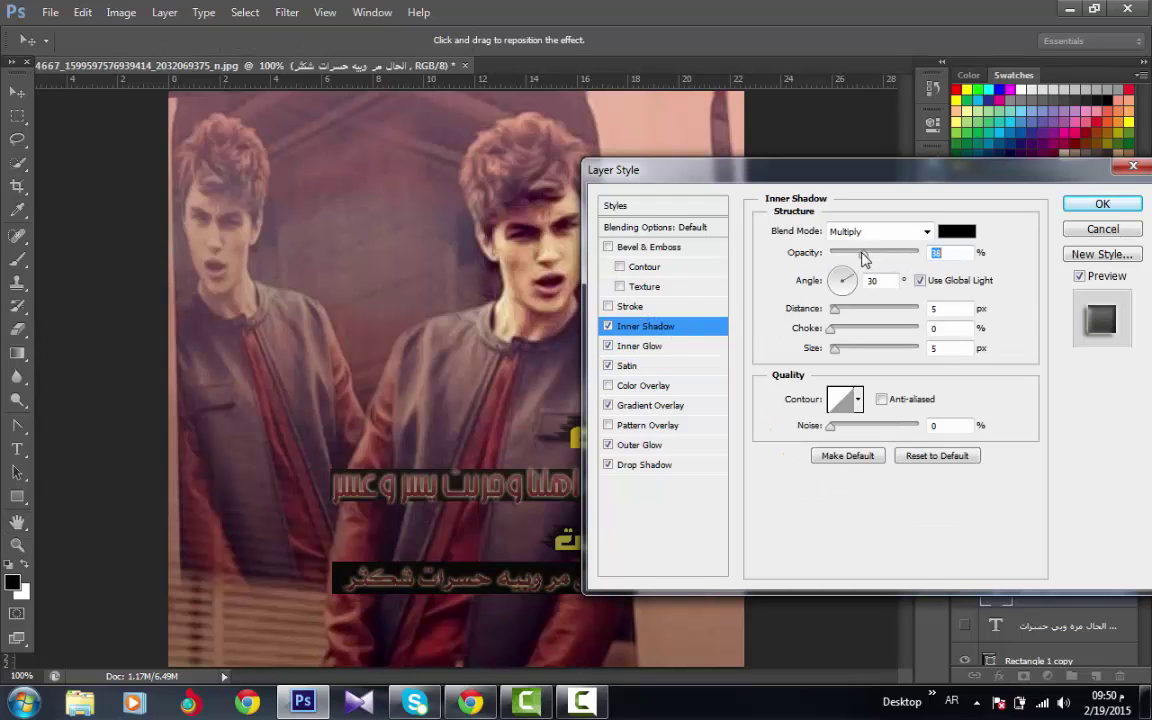
{"action": "left_click", "coordinate": [670, 367]}
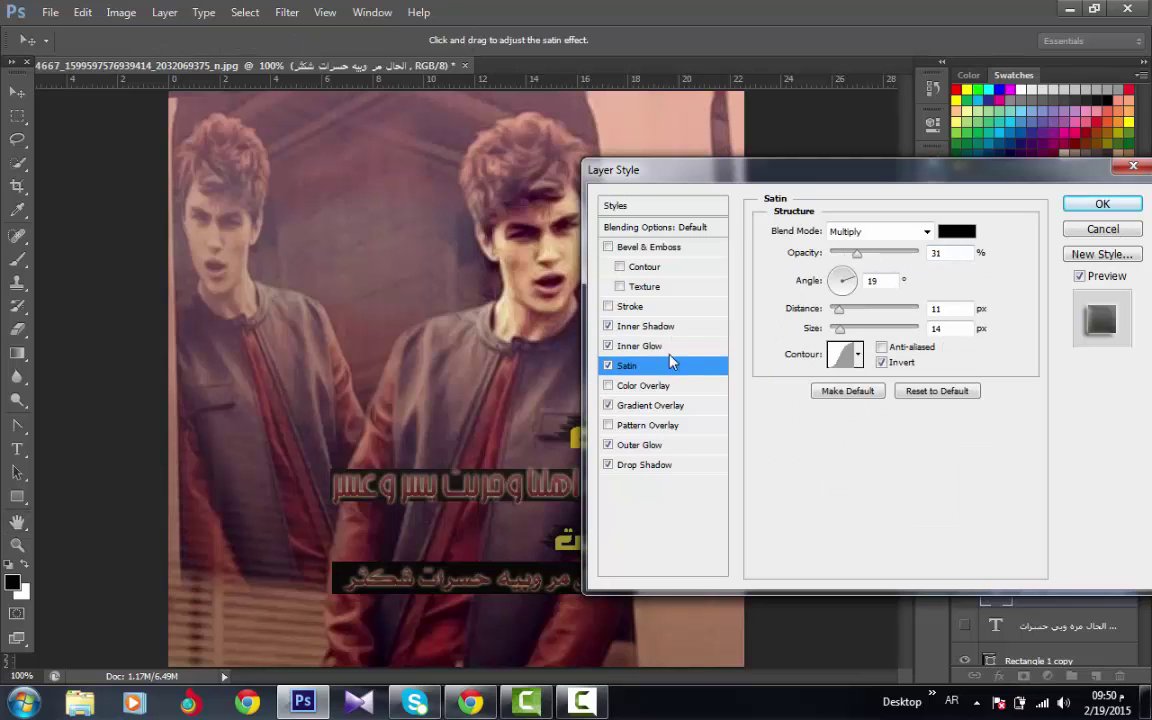
{"action": "left_click", "coordinate": [669, 349]}
{"action": "left_click_drag", "start_coordinate": [843, 254], "coordinate": [866, 255]}
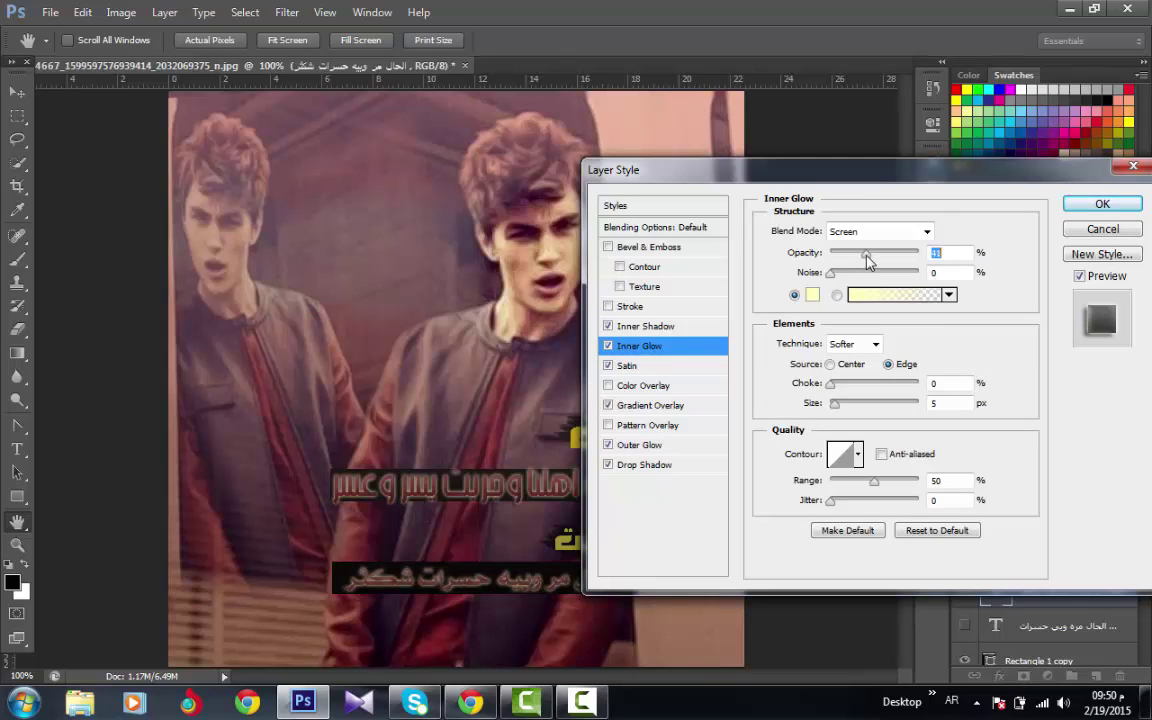
{"action": "left_click", "coordinate": [652, 327]}
{"action": "left_click", "coordinate": [1102, 204]}
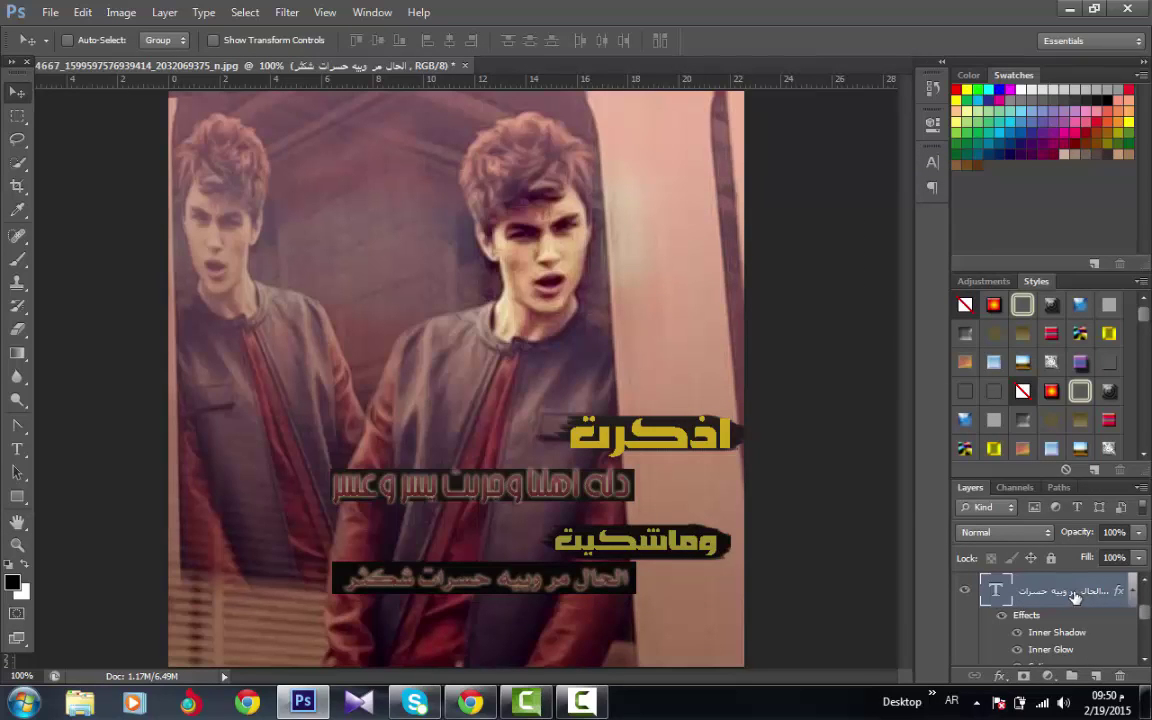
Step: Correct the caption on the lower bar to read "الحال مره وبيه حسرات شكثر"
{"action": "left_click", "coordinate": [17, 449]}
{"action": "left_click", "coordinate": [548, 580]}
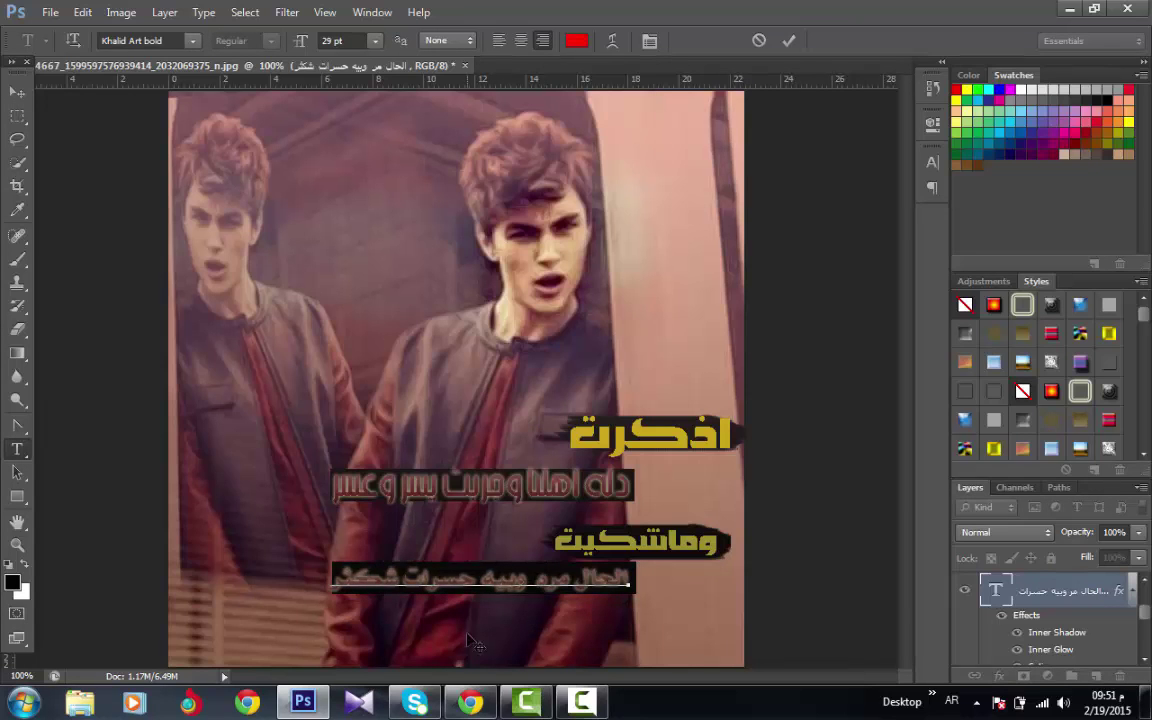
Step: Switch to YouTube in Chrome and open the suggested video "اغنية اجنبية حلوة جدا جدا 2013"
{"action": "left_click", "coordinate": [473, 555]}
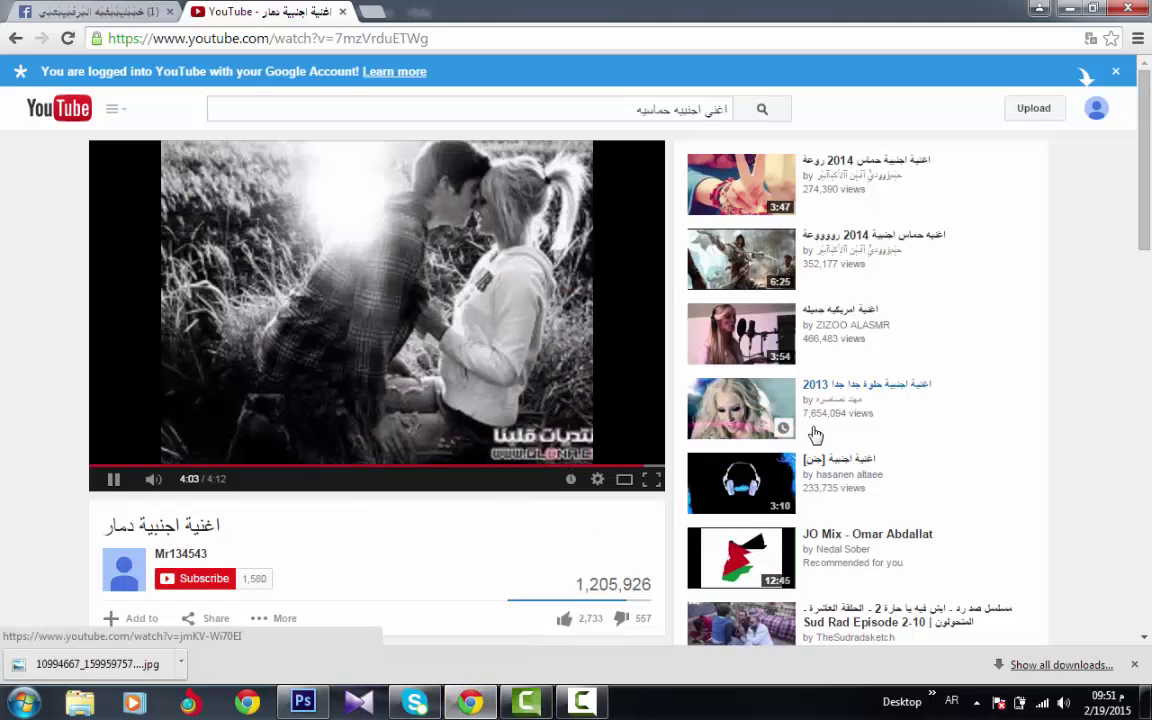
{"action": "left_click", "coordinate": [743, 410]}
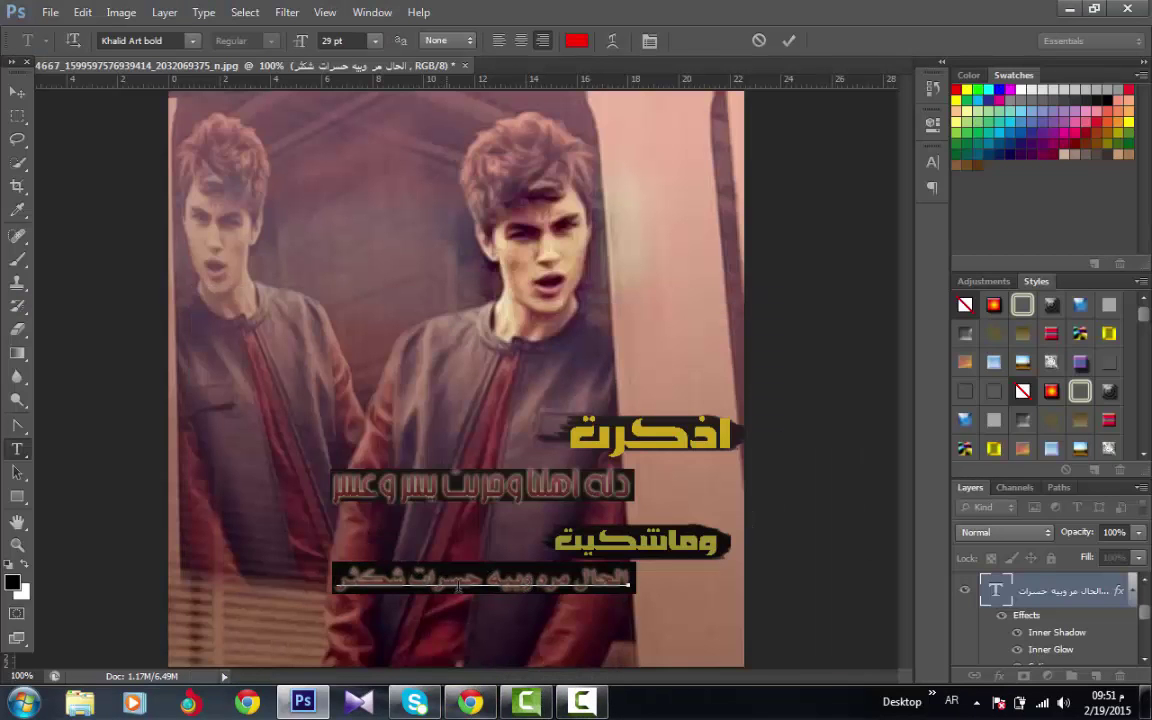
Step: Back in Photoshop, collapse the caption's effects list and delete the hidden yellow caption layer
{"action": "left_click", "coordinate": [17, 91]}
{"action": "left_click", "coordinate": [1131, 591]}
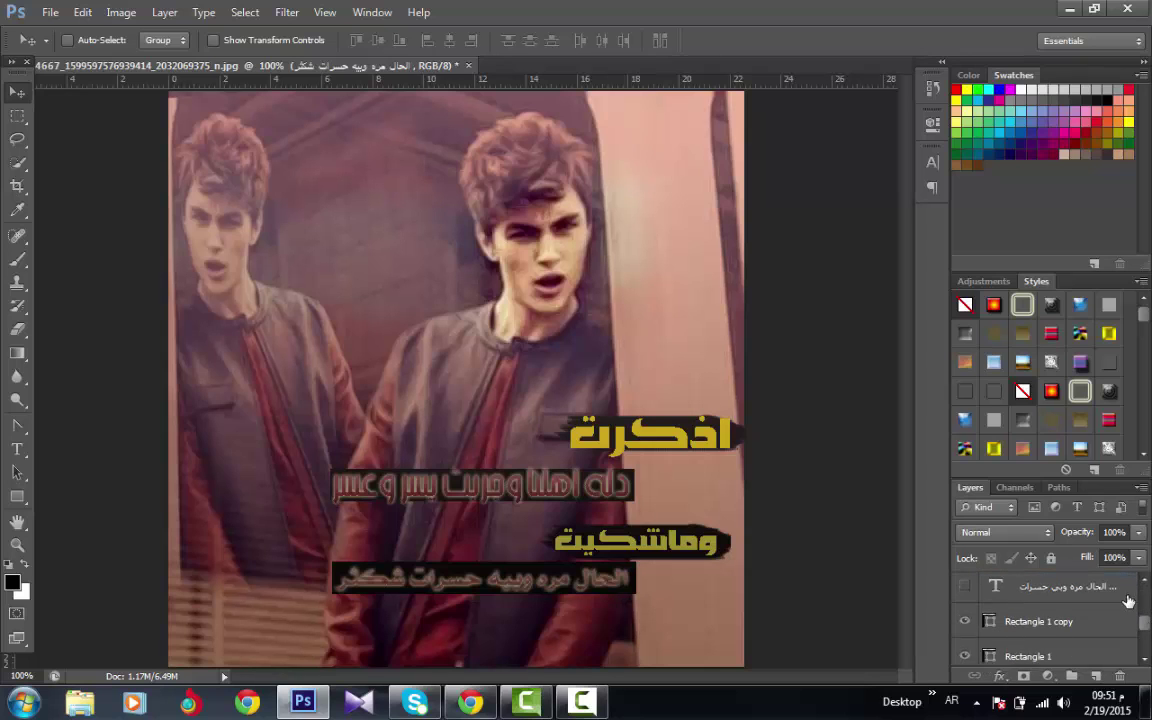
{"action": "left_click", "coordinate": [1096, 657]}
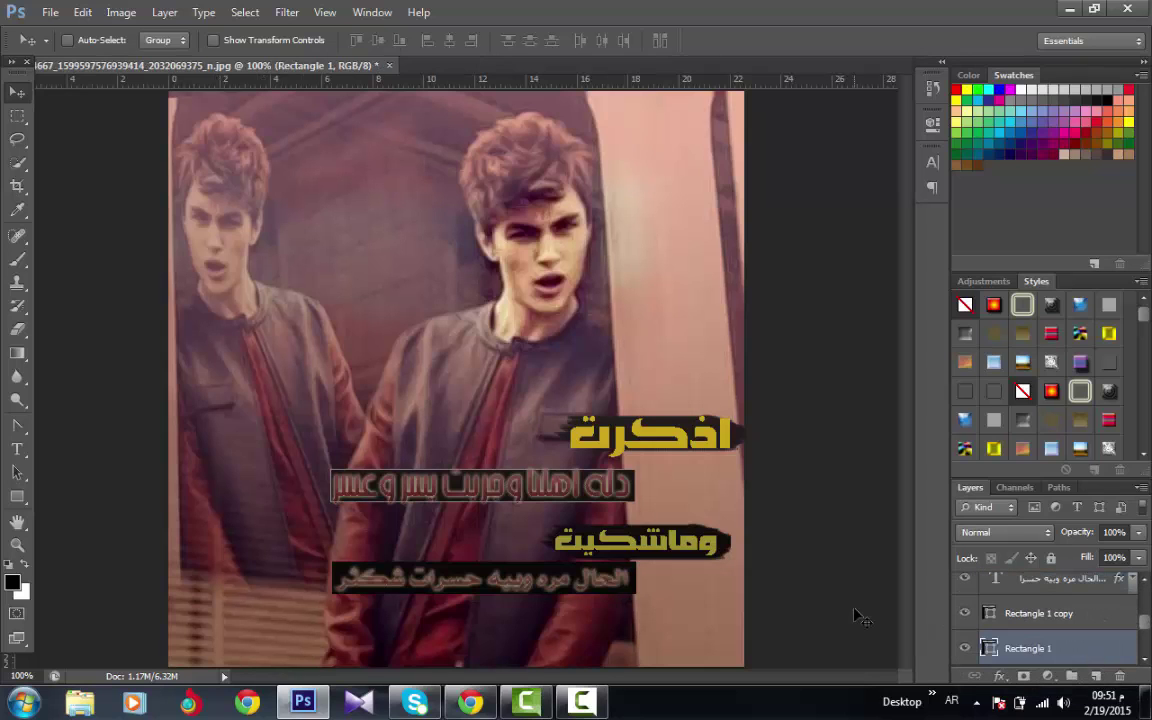
Step: Transform the lower black bar to reduce its height slightly from its upper edge
{"action": "left_click", "coordinate": [1057, 613]}
{"action": "key", "text": "ctrl+t"}
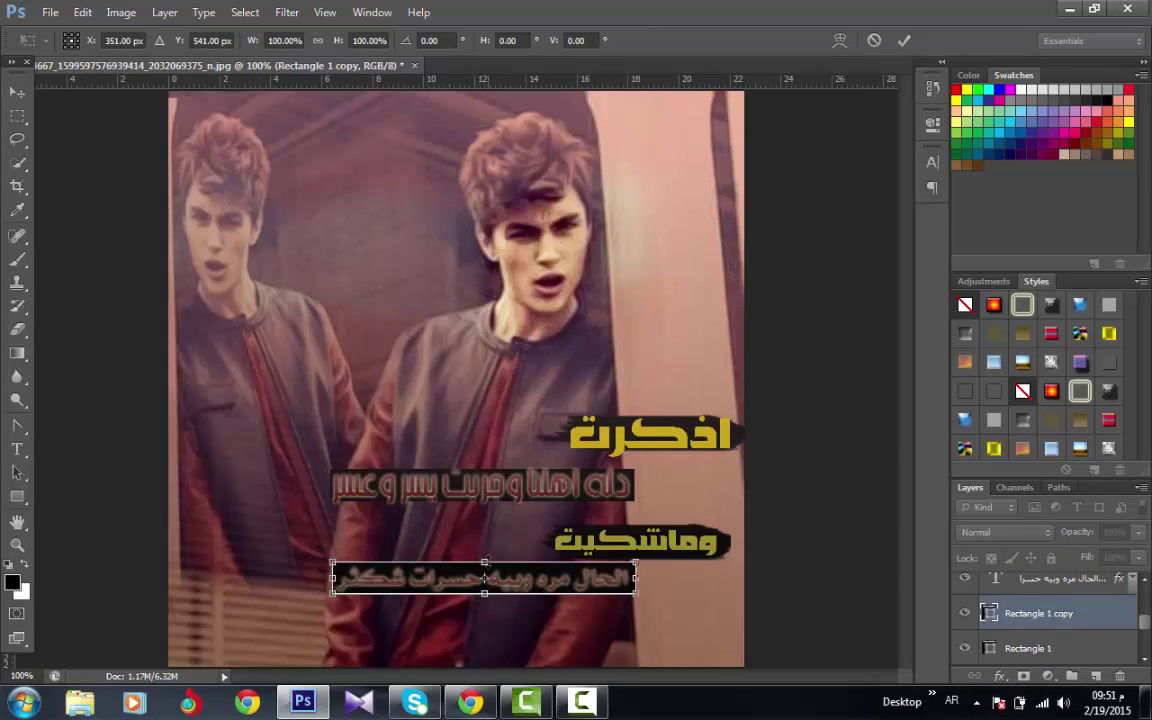
{"action": "left_click_drag", "start_coordinate": [484, 562], "coordinate": [486, 567]}
{"action": "key", "text": "Return"}
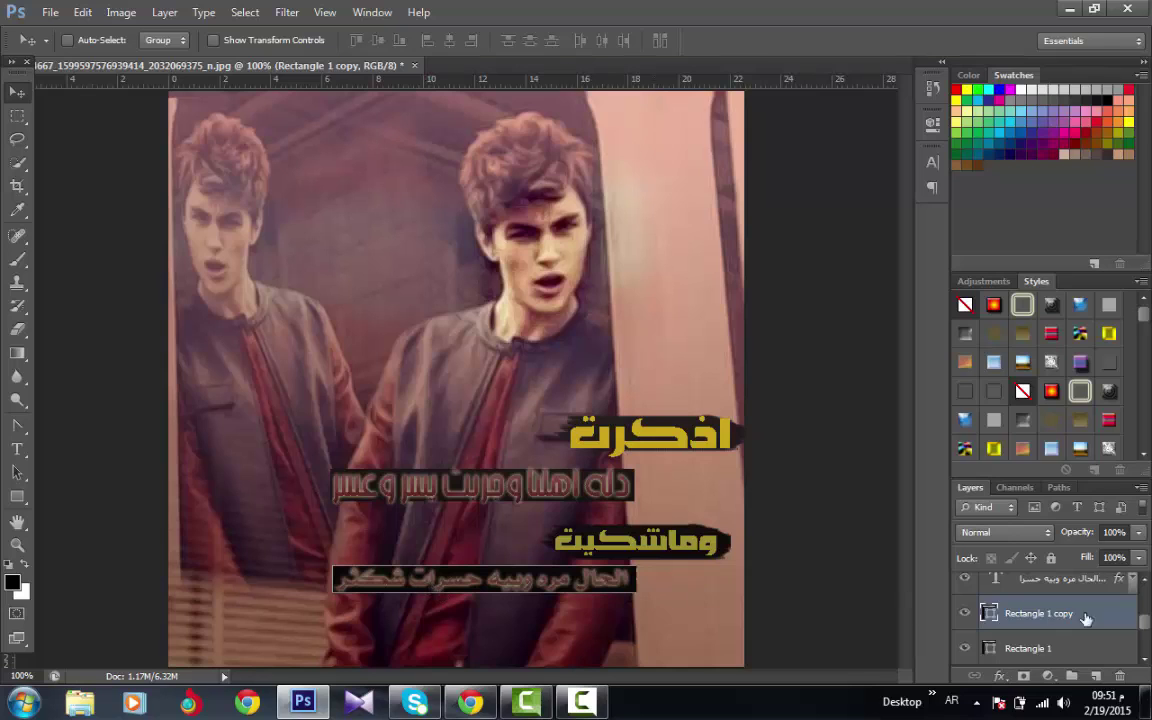
Step: Scale the lower caption together with its black bar to about 117% width and 203% height
{"action": "scroll", "coordinate": [1145, 625], "scroll_direction": "up", "scroll_amount": 1}
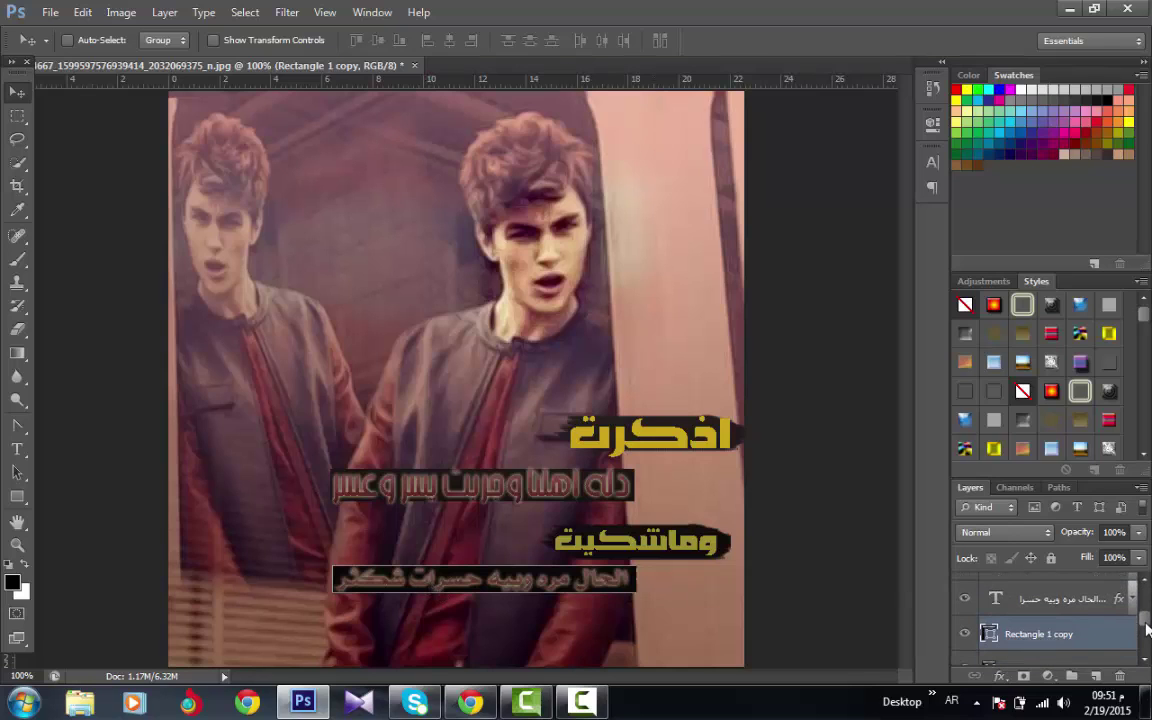
{"action": "left_click", "coordinate": [1073, 600], "text": "ctrl"}
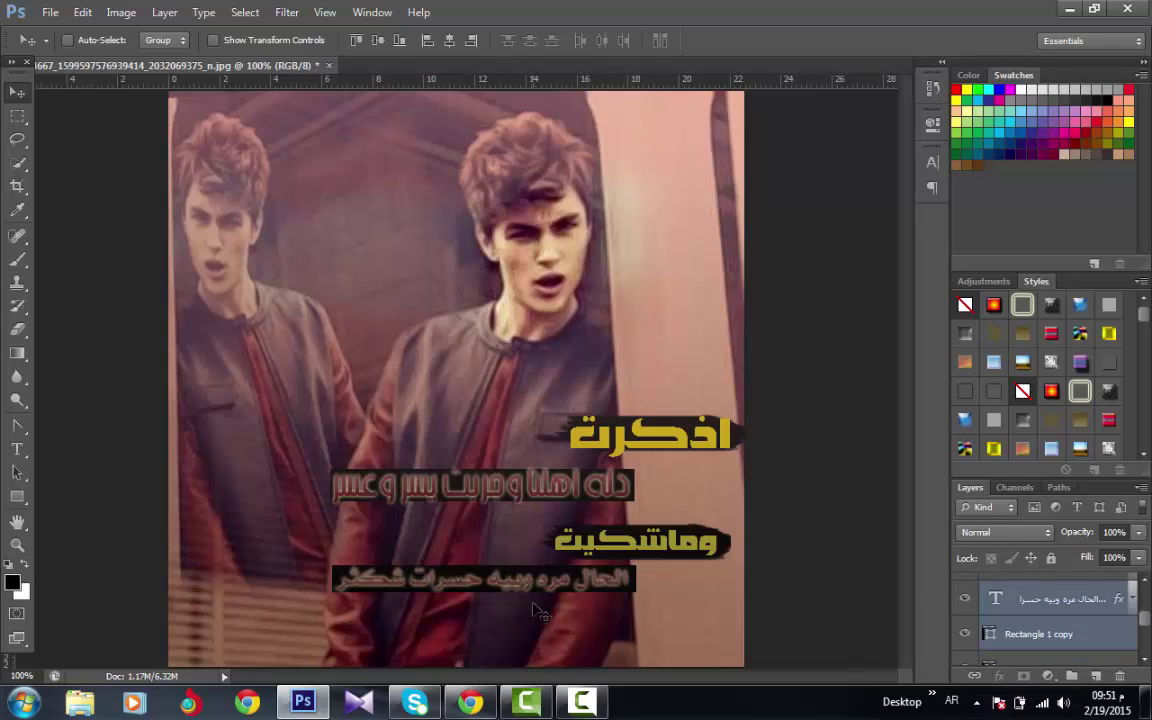
{"action": "key", "text": "ctrl+t"}
{"action": "left_click_drag", "start_coordinate": [334, 590], "coordinate": [276, 621]}
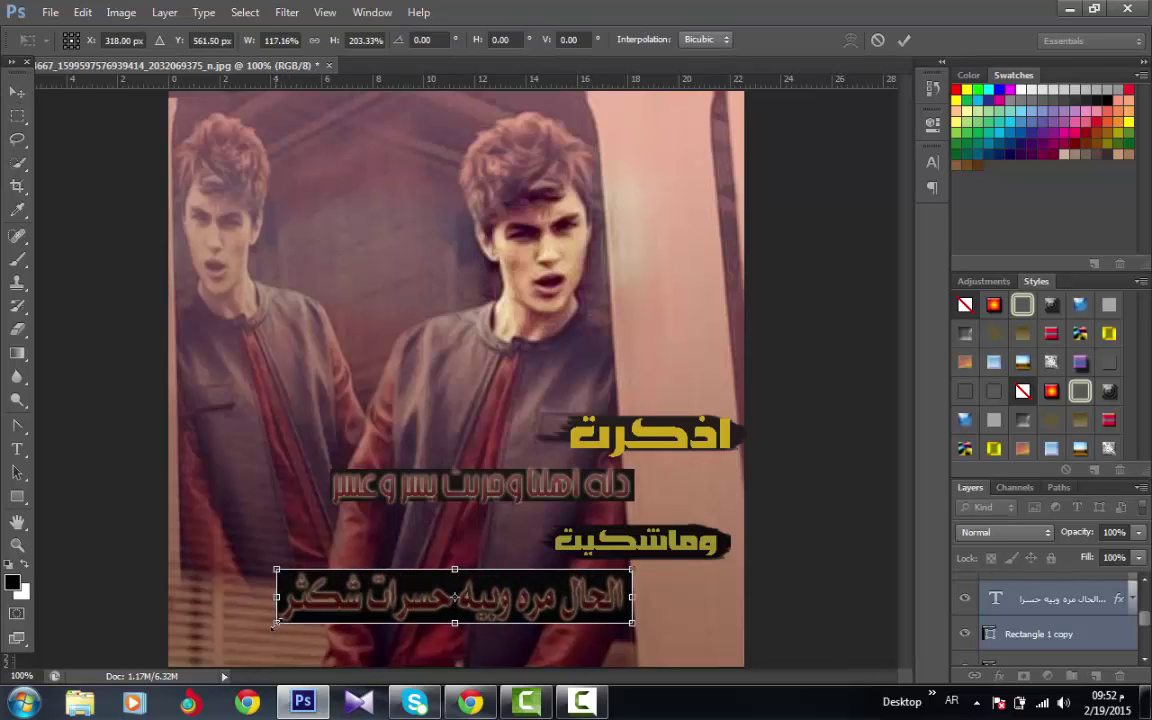
{"action": "key", "text": "Return"}
Step: Scale the upper caption "دله اهلنا وجربت يسر وعسر" together with its black bar to about 117% width and 211% height
{"action": "mouse_move", "coordinate": [1146, 618]}
{"action": "left_mouse_down"}
{"action": "mouse_move", "coordinate": [1143, 628]}
{"action": "mouse_move", "coordinate": [1149, 618]}
{"action": "left_mouse_up"}
{"action": "left_click", "coordinate": [1083, 595]}
{"action": "scroll", "coordinate": [1147, 622], "scroll_direction": "up", "scroll_amount": 1}
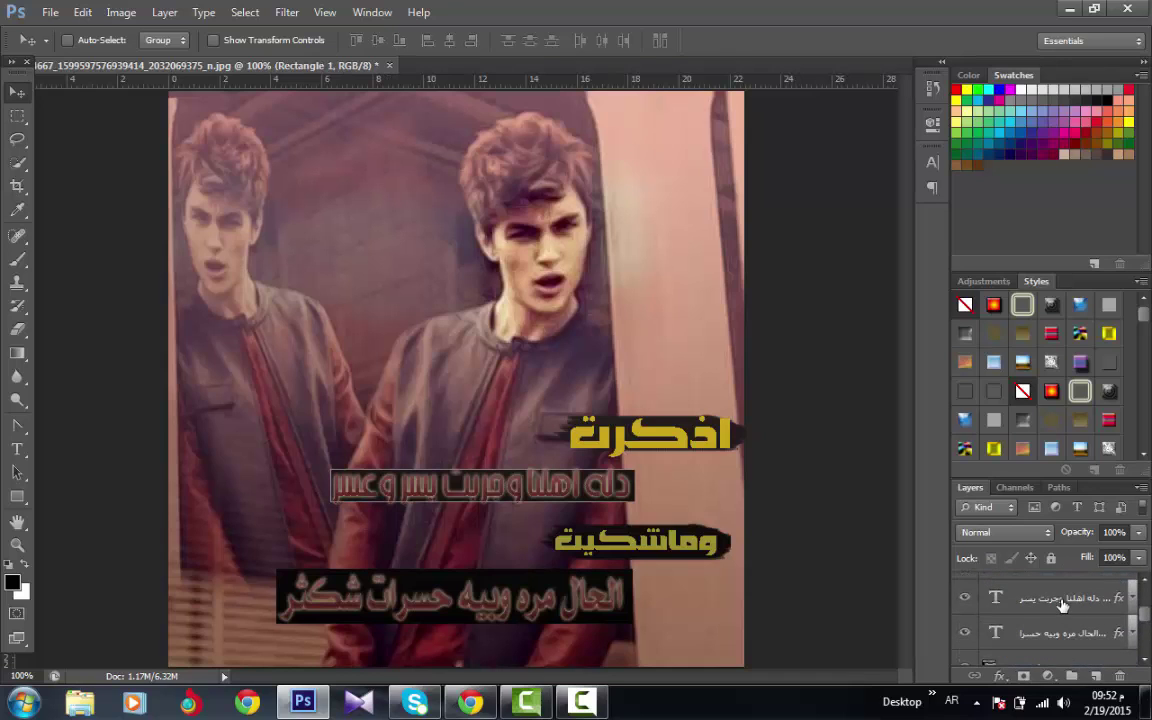
{"action": "left_click", "coordinate": [1062, 600]}
{"action": "key", "text": "ctrl+t"}
{"action": "left_click_drag", "start_coordinate": [331, 502], "coordinate": [279, 541]}
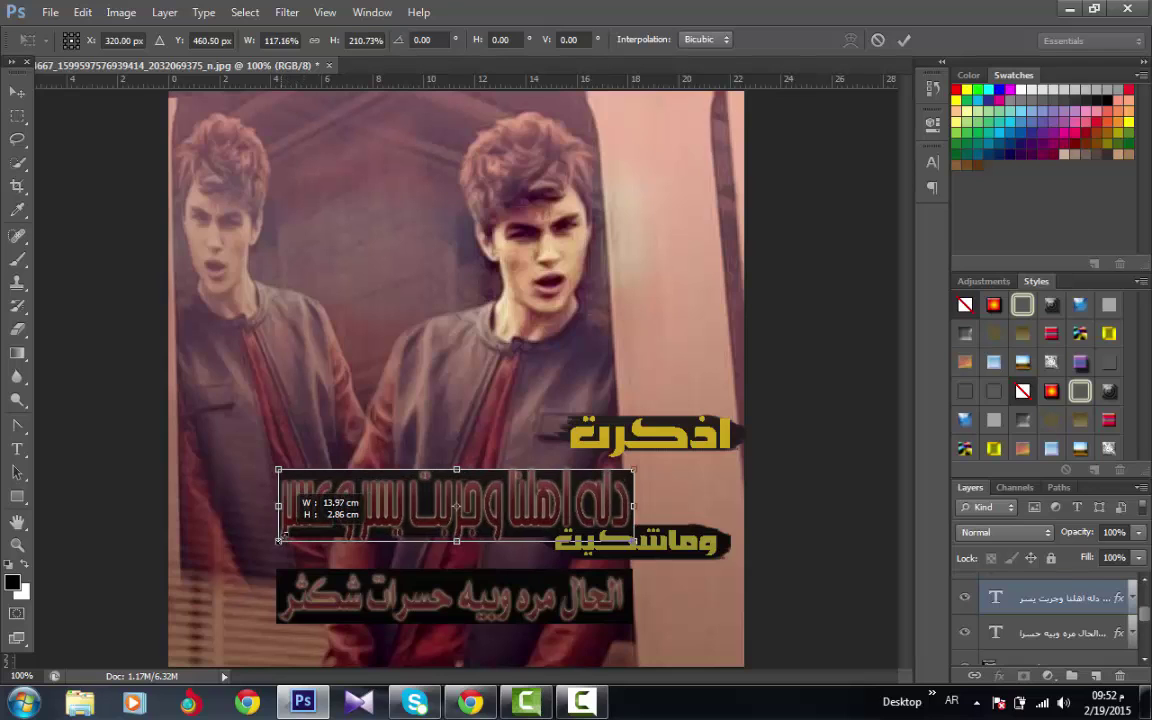
{"action": "key", "text": "Return"}
Step: Move the lower caption and its black bar together slightly down towards the photo's lower edge
{"action": "scroll", "coordinate": [1147, 632], "scroll_direction": "down", "scroll_amount": 2}
{"action": "scroll", "coordinate": [1140, 630], "scroll_direction": "down", "scroll_amount": 1}
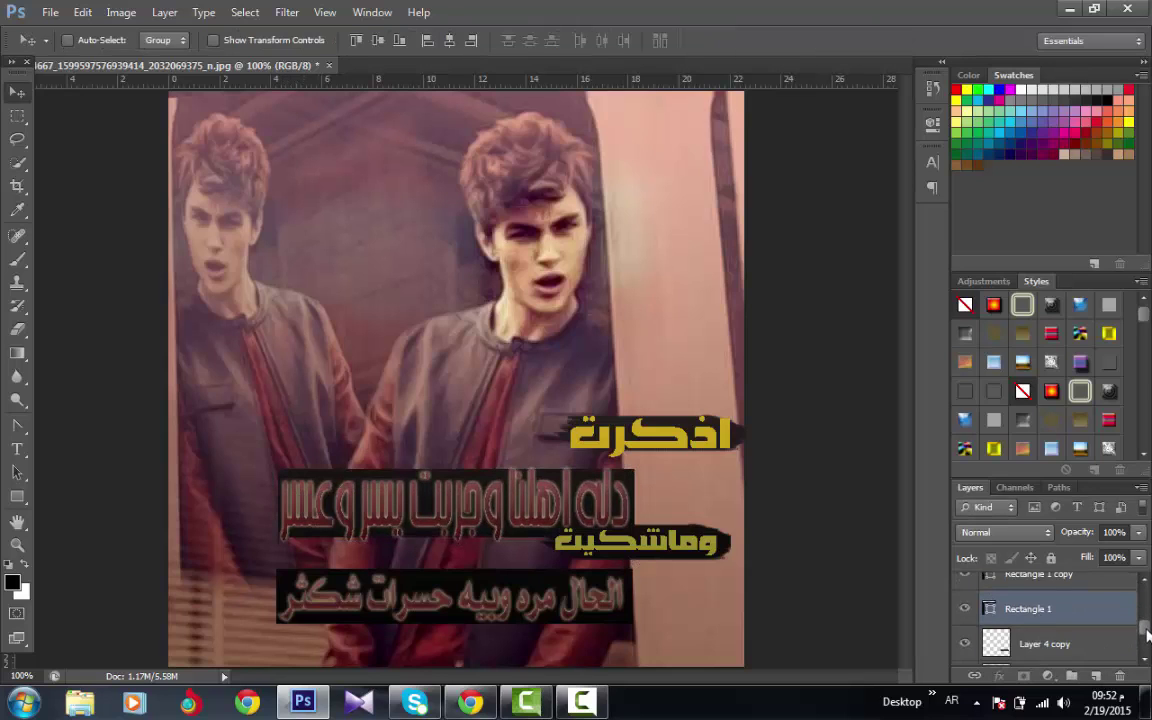
{"action": "scroll", "coordinate": [1120, 628], "scroll_direction": "up", "scroll_amount": 1}
{"action": "left_click", "coordinate": [1085, 624]}
{"action": "left_click", "coordinate": [1077, 603], "text": "ctrl"}
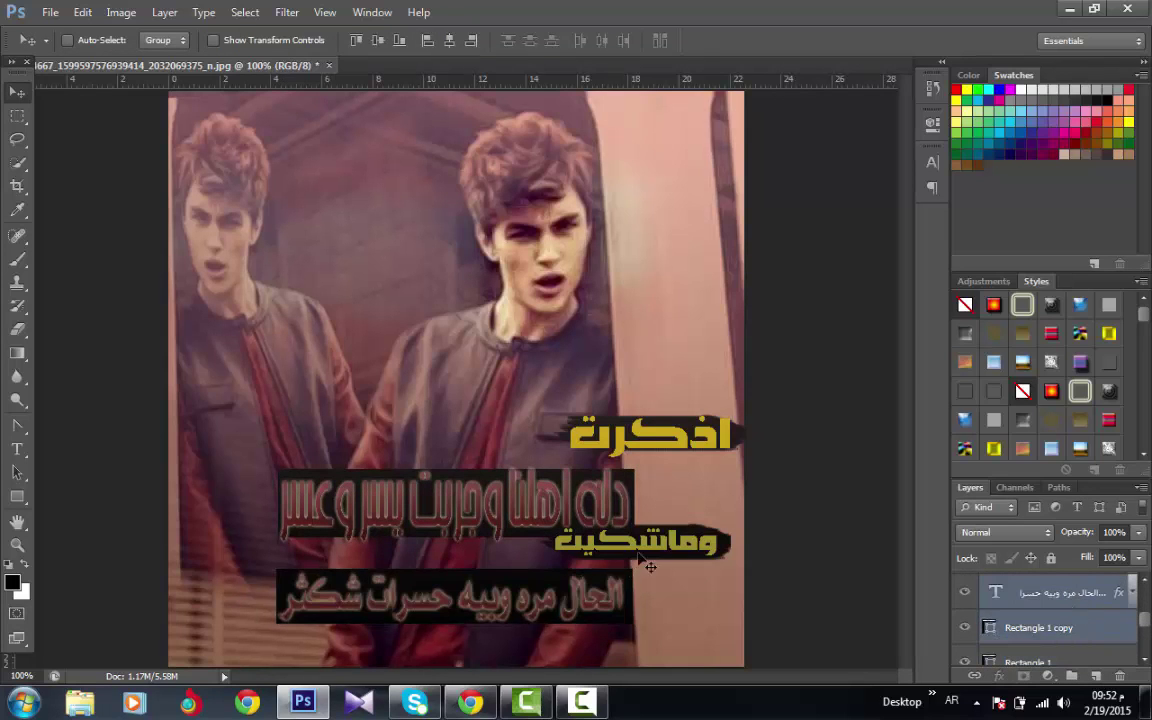
{"action": "left_click_drag", "start_coordinate": [444, 606], "coordinate": [440, 630]}
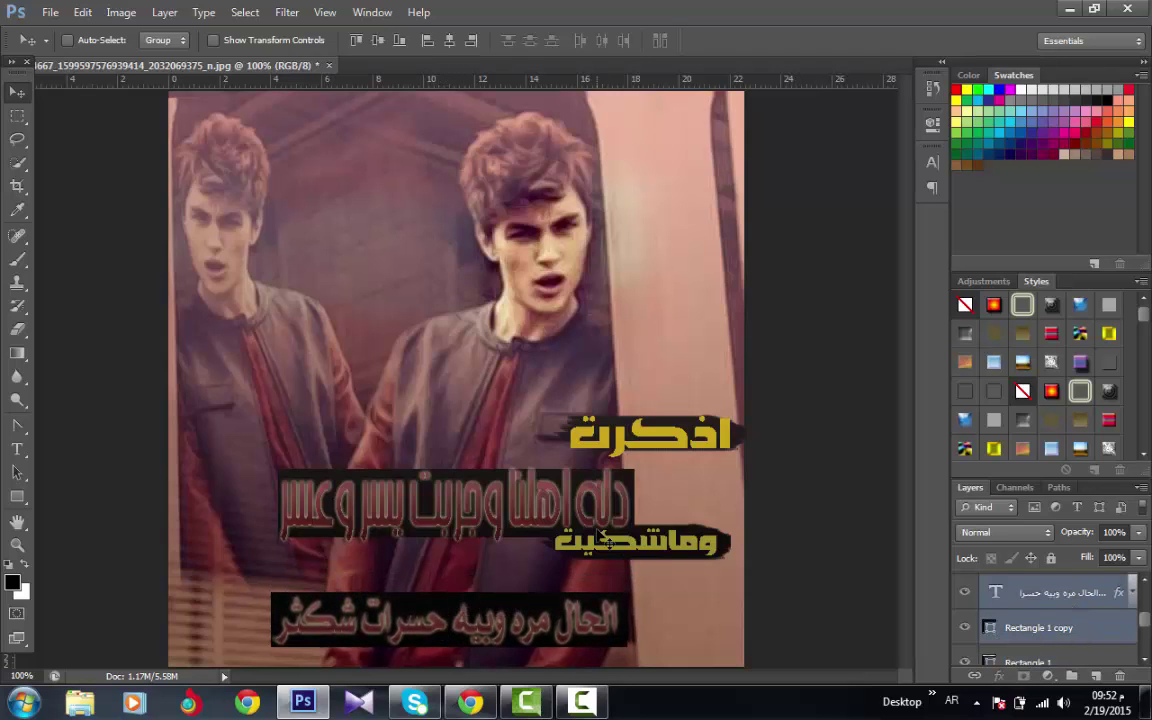
Step: Move the yellow word "وماشكيت" with its brush stroke down and slightly right, between the two black bars
{"action": "scroll", "coordinate": [1090, 640], "scroll_direction": "up", "scroll_amount": 3}
{"action": "left_click", "coordinate": [1090, 632]}
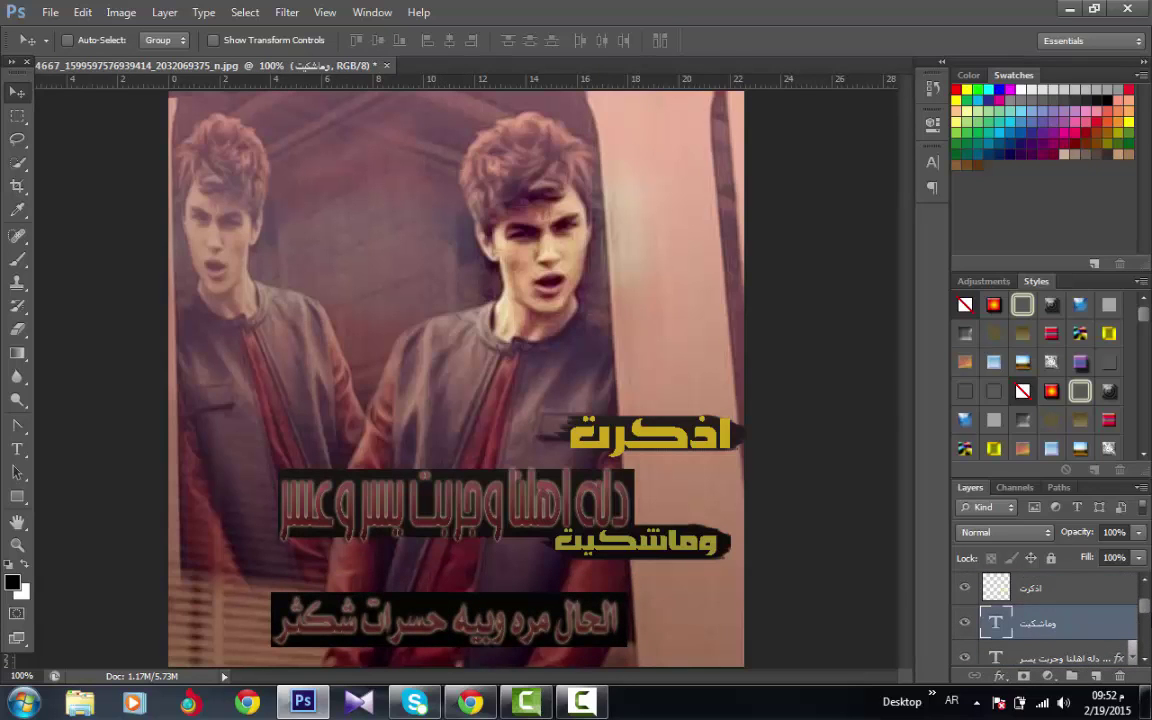
{"action": "scroll", "coordinate": [1082, 612], "scroll_direction": "down", "scroll_amount": 3}
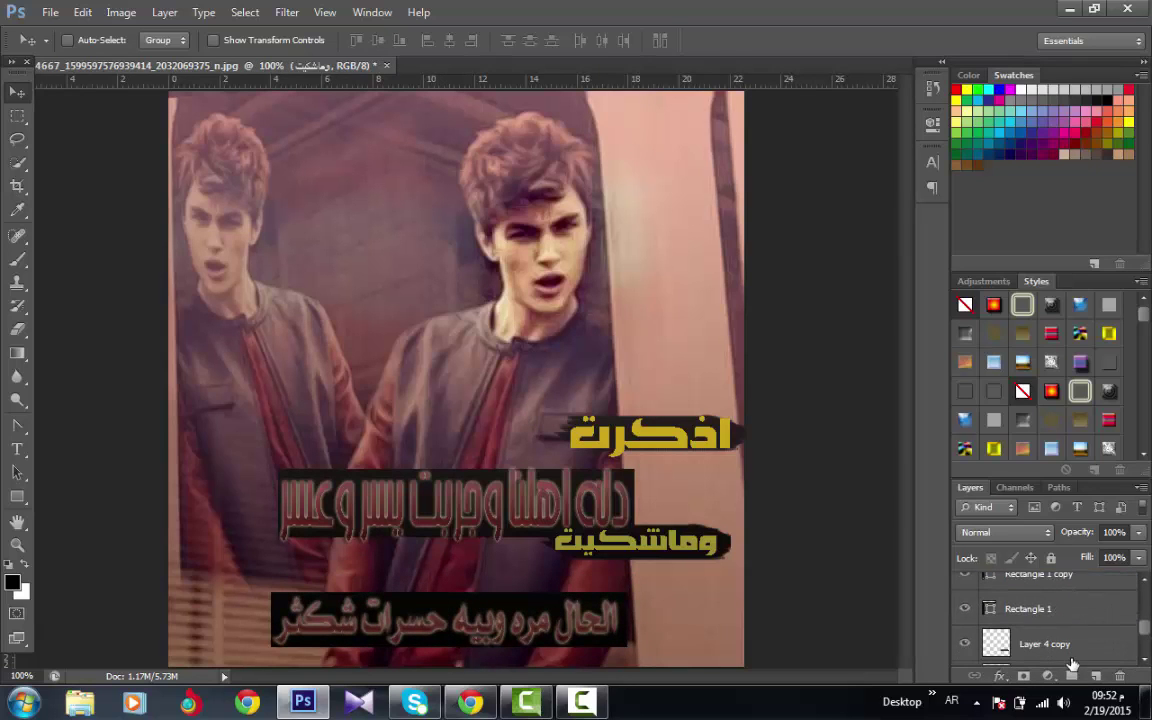
{"action": "left_click", "coordinate": [1072, 650], "text": "ctrl"}
{"action": "left_click_drag", "start_coordinate": [728, 538], "coordinate": [750, 575]}
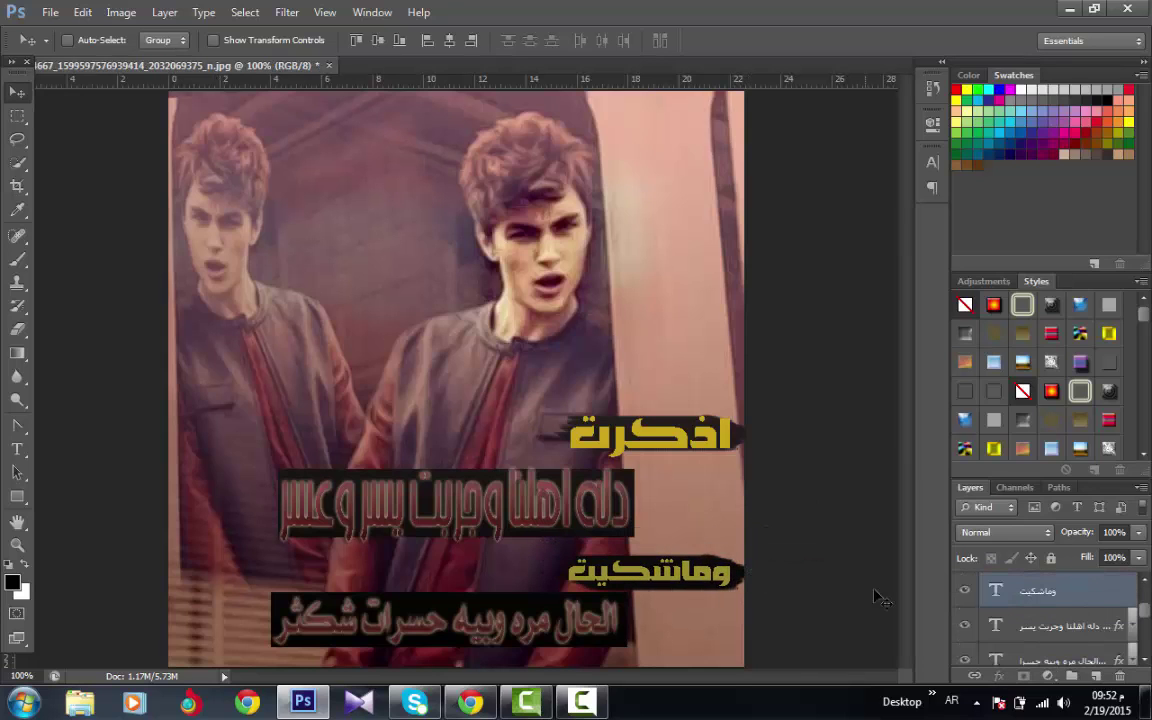
Step: Move the yellow word "اذكرت" with its brush stroke slightly down and left, close above the upper black bar
{"action": "scroll", "coordinate": [1100, 620], "scroll_direction": "down", "scroll_amount": 5}
{"action": "left_click", "coordinate": [1132, 639]}
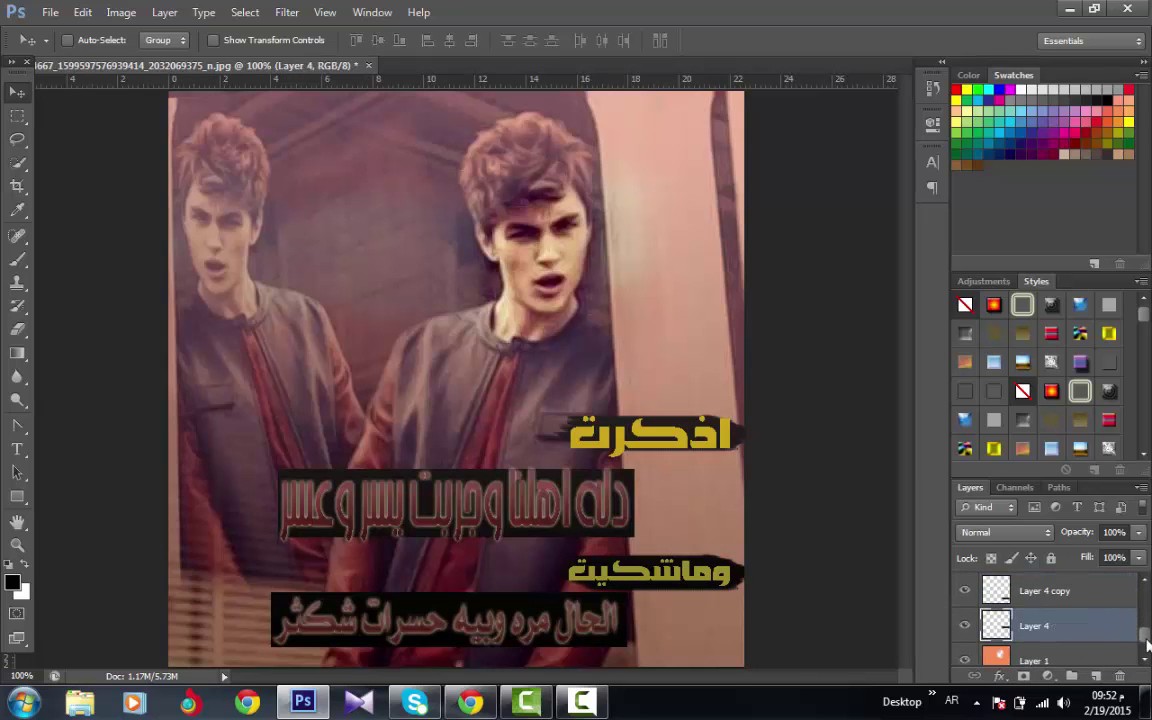
{"action": "left_click_drag", "start_coordinate": [1146, 643], "coordinate": [1146, 603]}
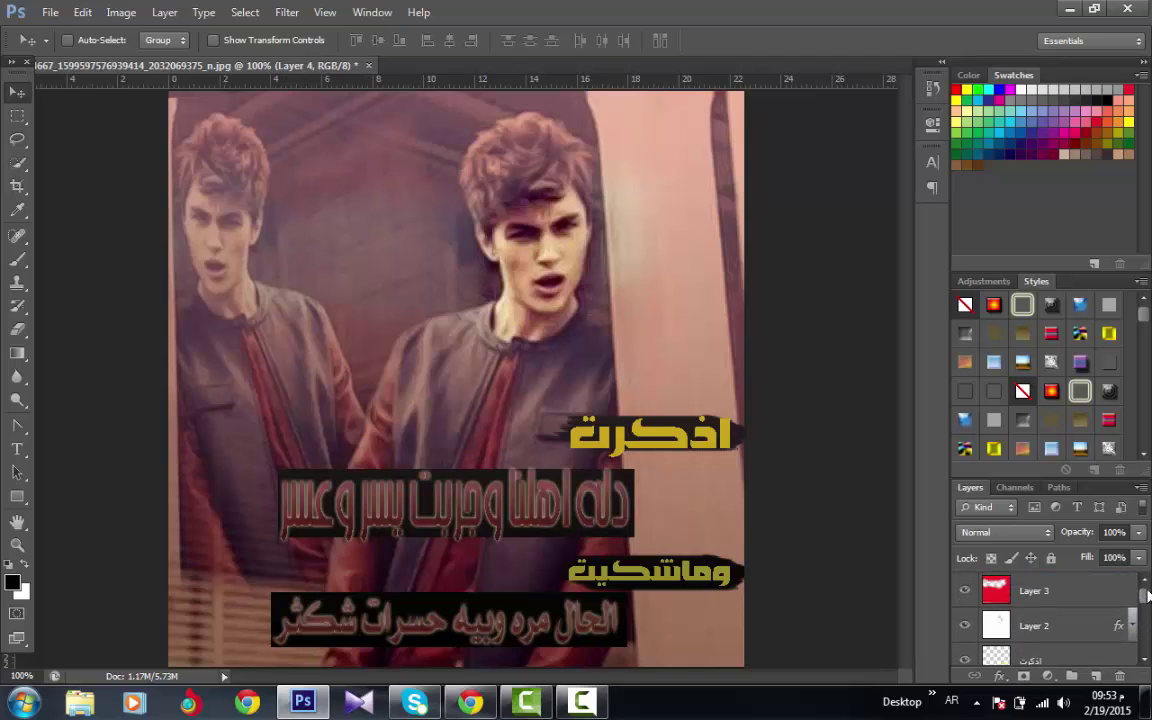
{"action": "left_click", "coordinate": [1078, 656], "text": "ctrl"}
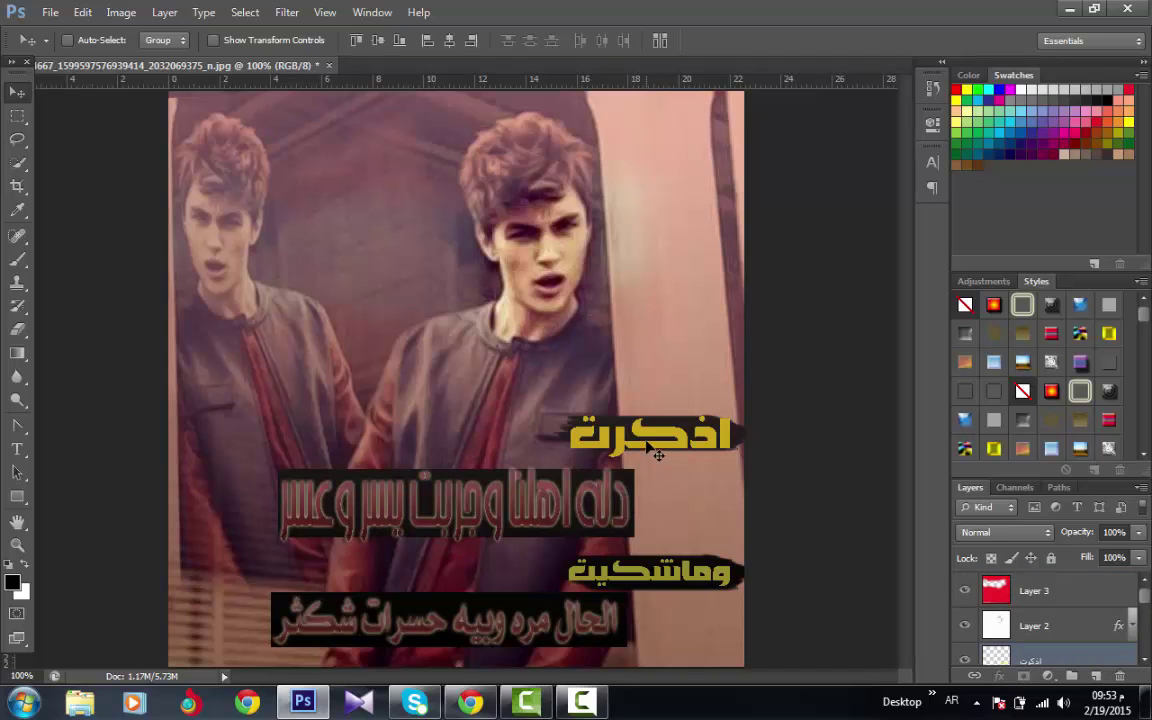
{"action": "left_click_drag", "start_coordinate": [654, 446], "coordinate": [640, 457]}
Step: Stretch the upper caption and its black bar further left and reduce their height
{"action": "mouse_move", "coordinate": [1146, 612]}
{"action": "left_mouse_down"}
{"action": "mouse_move", "coordinate": [1146, 586]}
{"action": "mouse_move", "coordinate": [1147, 630]}
{"action": "left_mouse_up"}
{"action": "left_click", "coordinate": [1097, 592]}
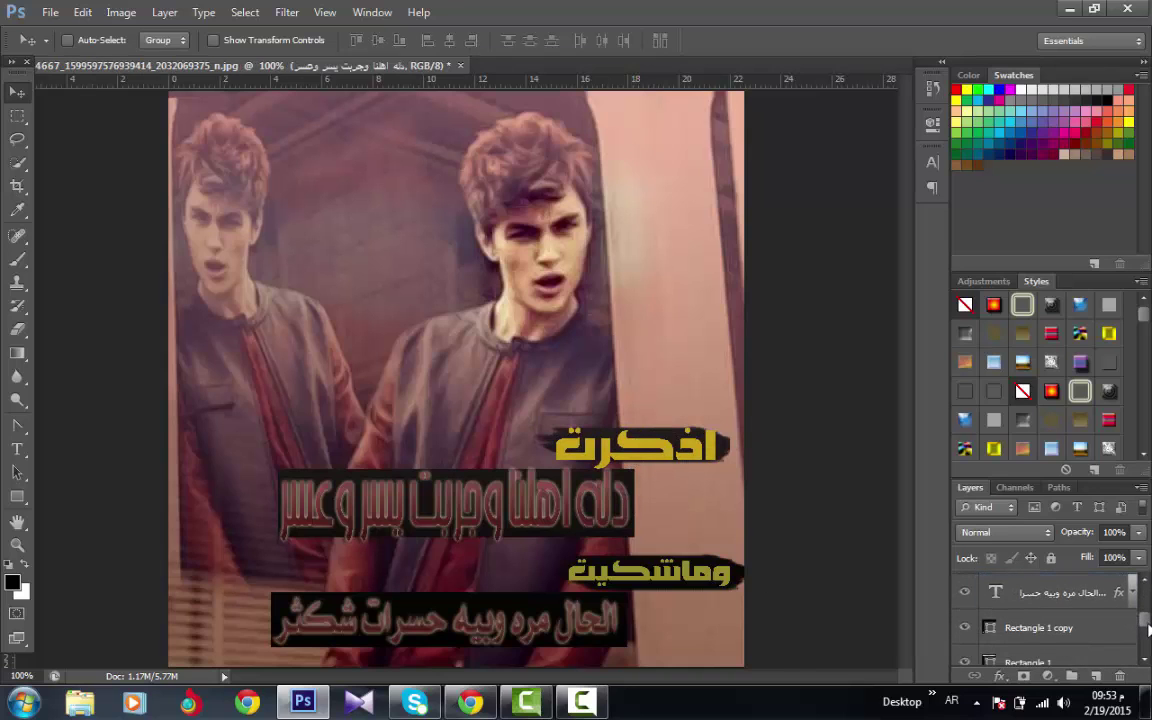
{"action": "left_click", "coordinate": [1095, 655]}
{"action": "key", "text": "ctrl+t"}
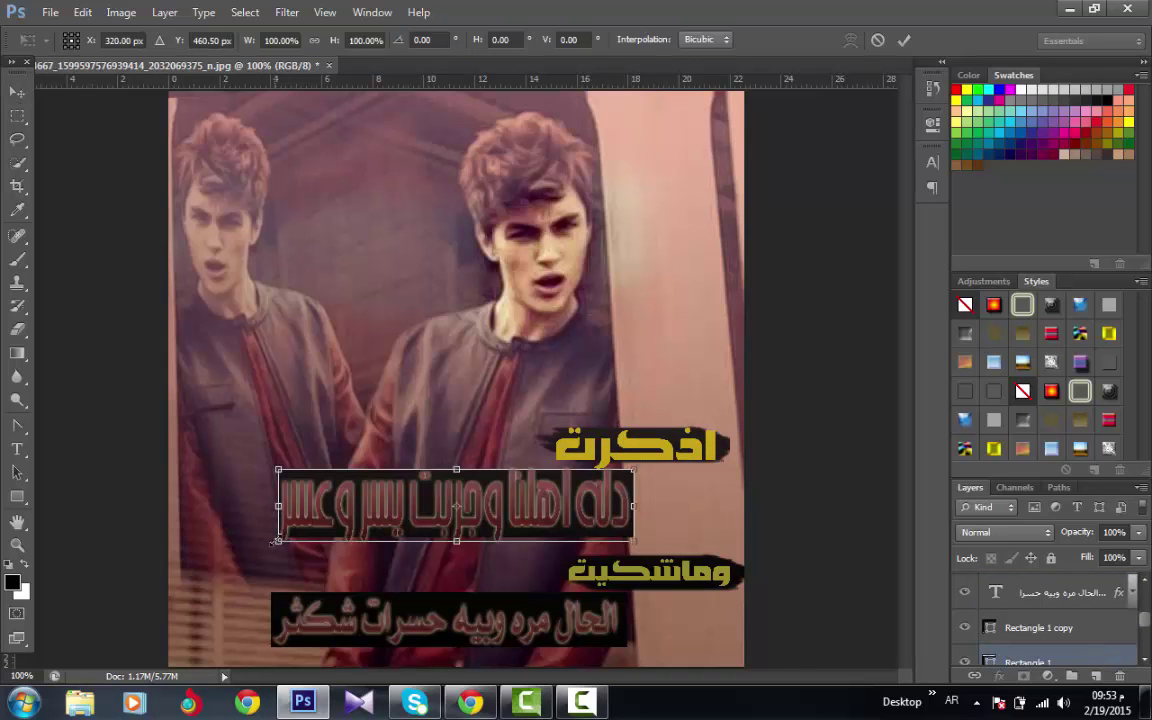
{"action": "left_click_drag", "start_coordinate": [277, 541], "coordinate": [240, 512]}
{"action": "key", "text": "Return"}
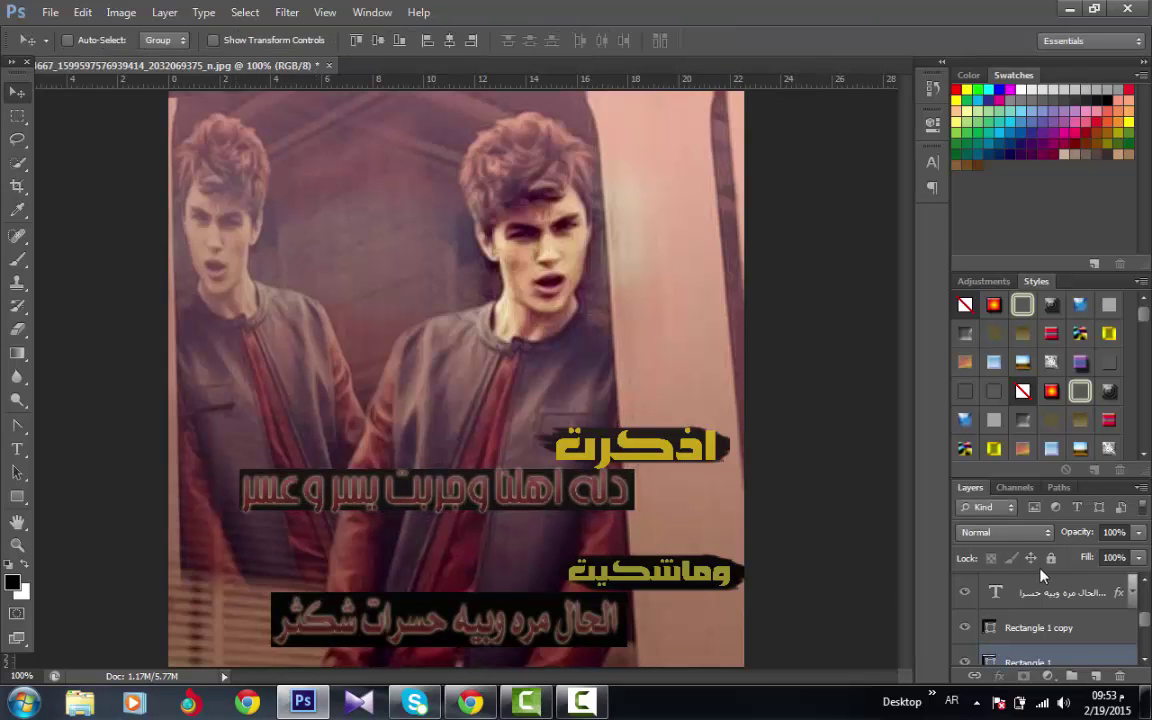
Step: Align the lower caption and its black bar with the upper one, scaling them to about 110% width and 69% height
{"action": "left_click", "coordinate": [1060, 592]}
{"action": "left_click", "coordinate": [1038, 628], "text": "shift"}
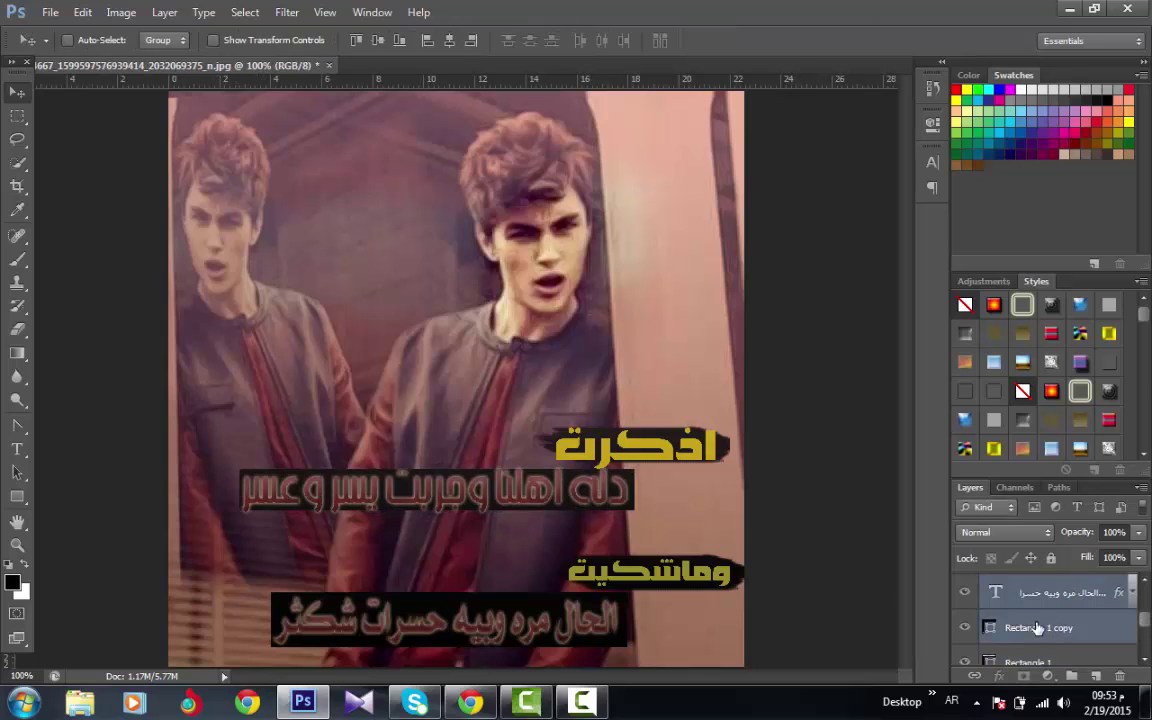
{"action": "left_click_drag", "start_coordinate": [518, 606], "coordinate": [526, 606]}
{"action": "key", "text": "ctrl+t"}
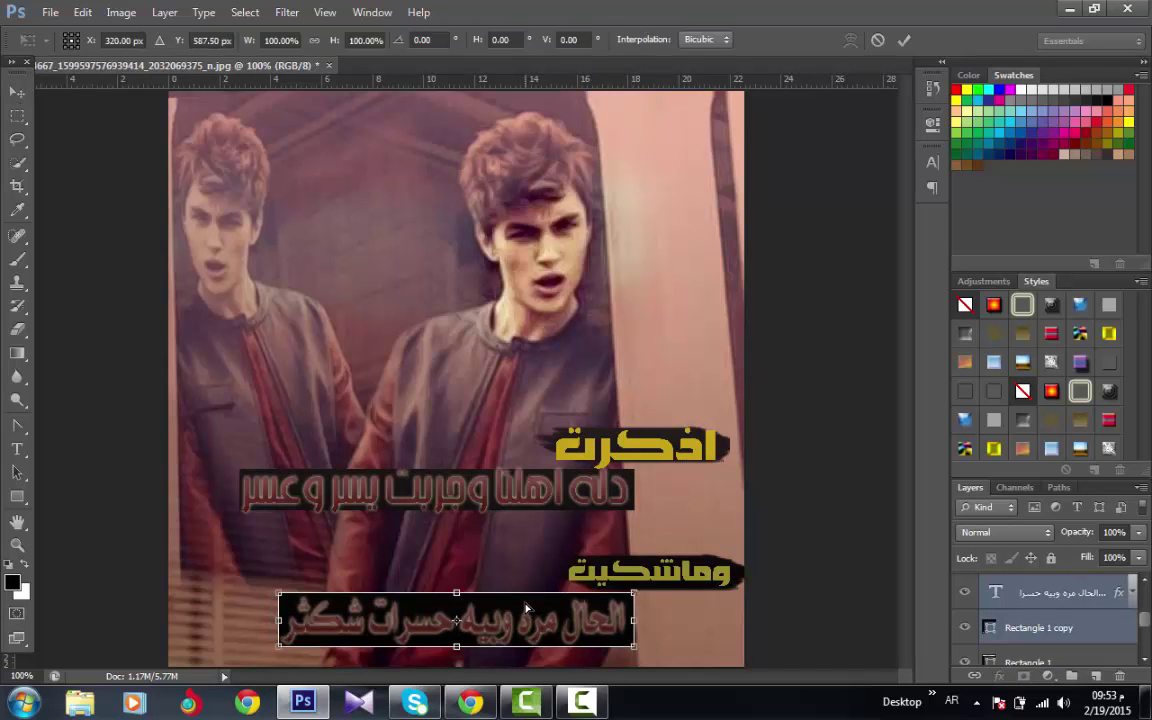
{"action": "left_click_drag", "start_coordinate": [279, 620], "coordinate": [240, 628]}
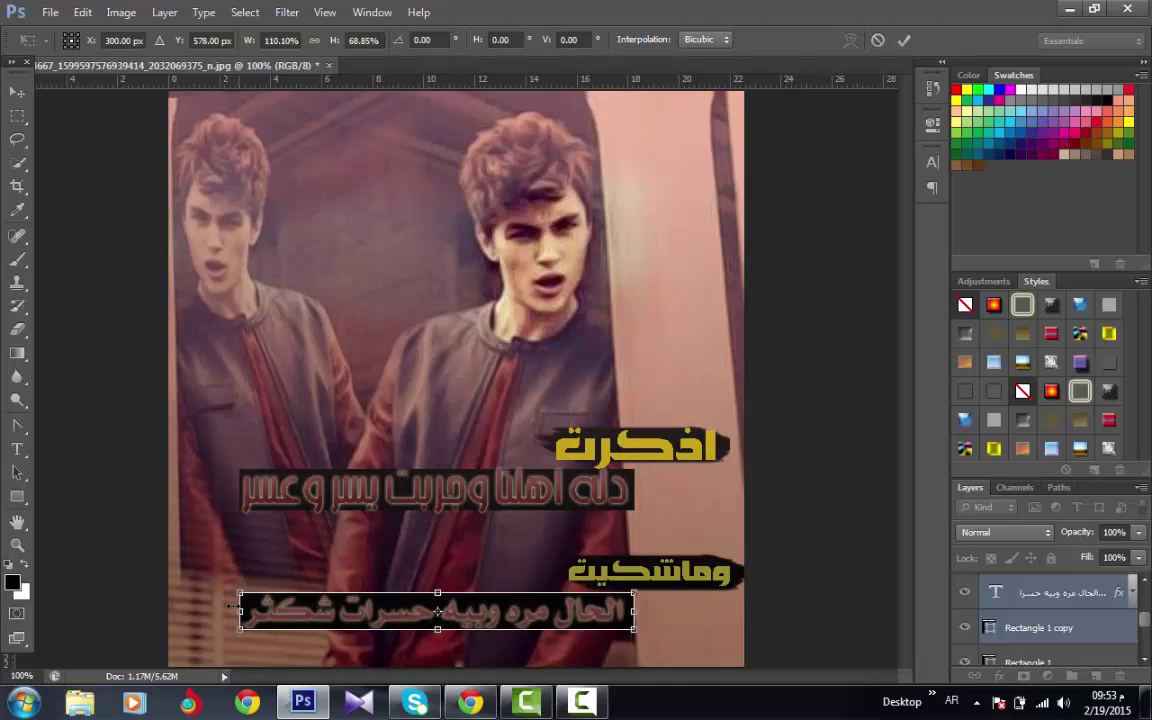
{"action": "key", "text": "Return"}
{"action": "left_click_drag", "start_coordinate": [450, 617], "coordinate": [446, 617]}
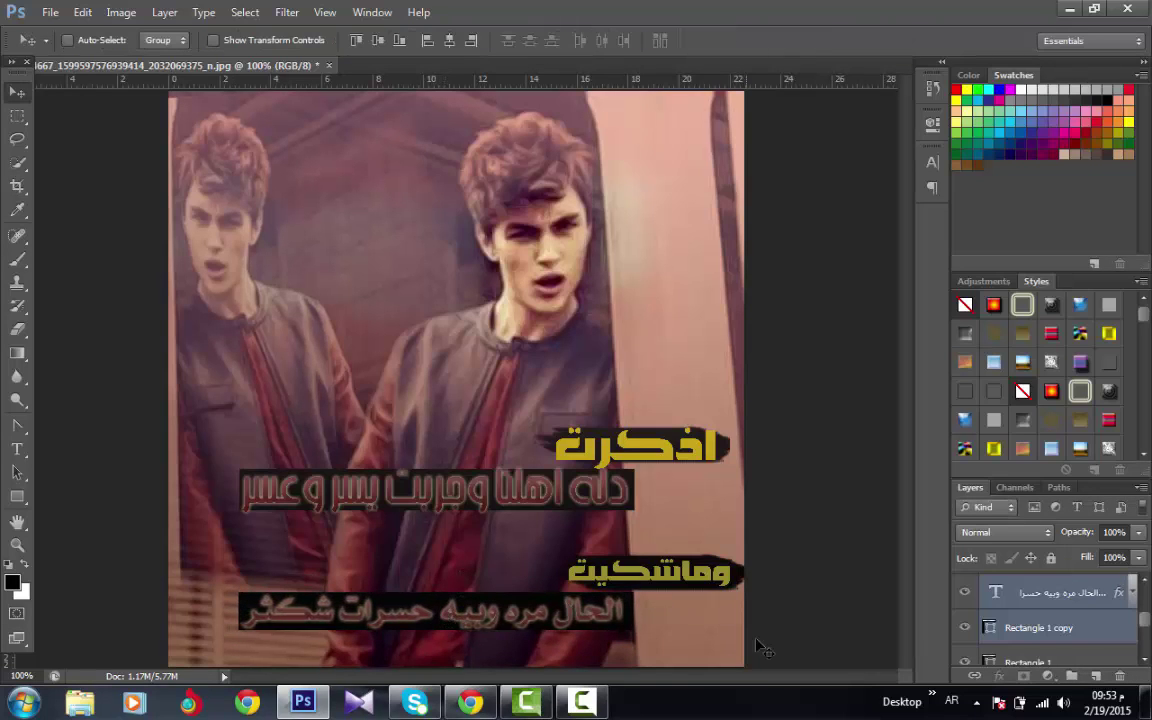
Step: Merge the upper caption with its black rectangle into one layer, and likewise the lower caption with its rectangle
{"action": "left_click_drag", "start_coordinate": [1143, 622], "coordinate": [1088, 617]}
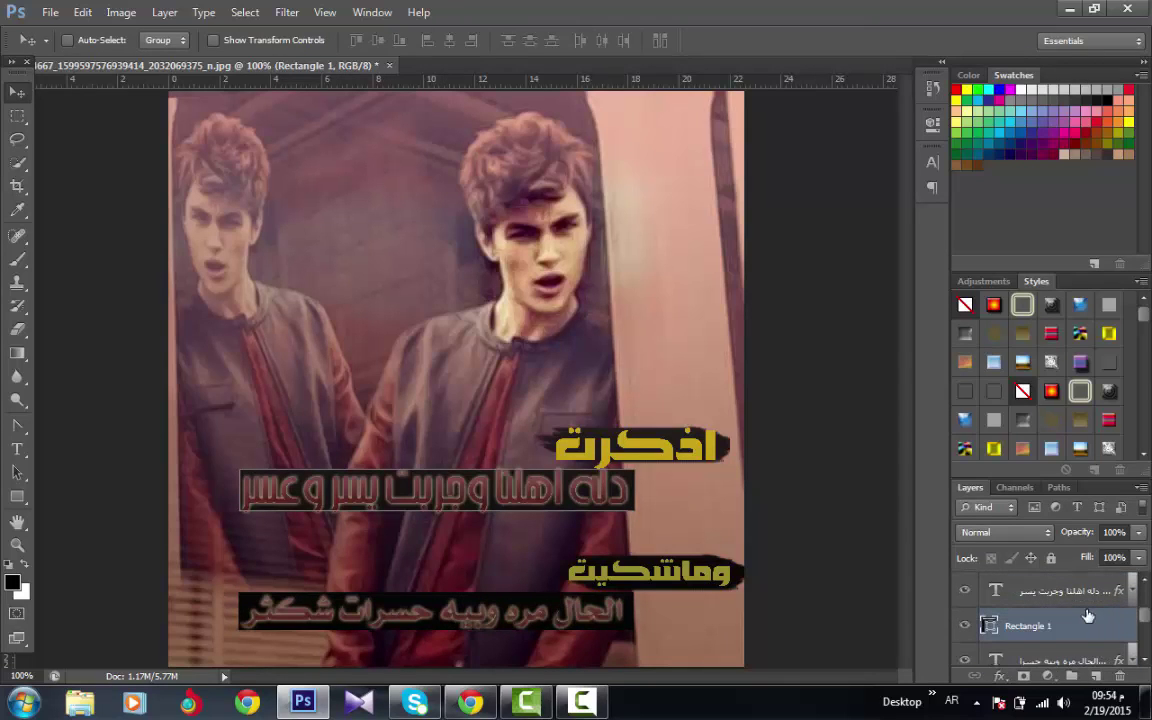
{"action": "left_click", "coordinate": [1069, 602]}
{"action": "key", "text": "ctrl+e"}
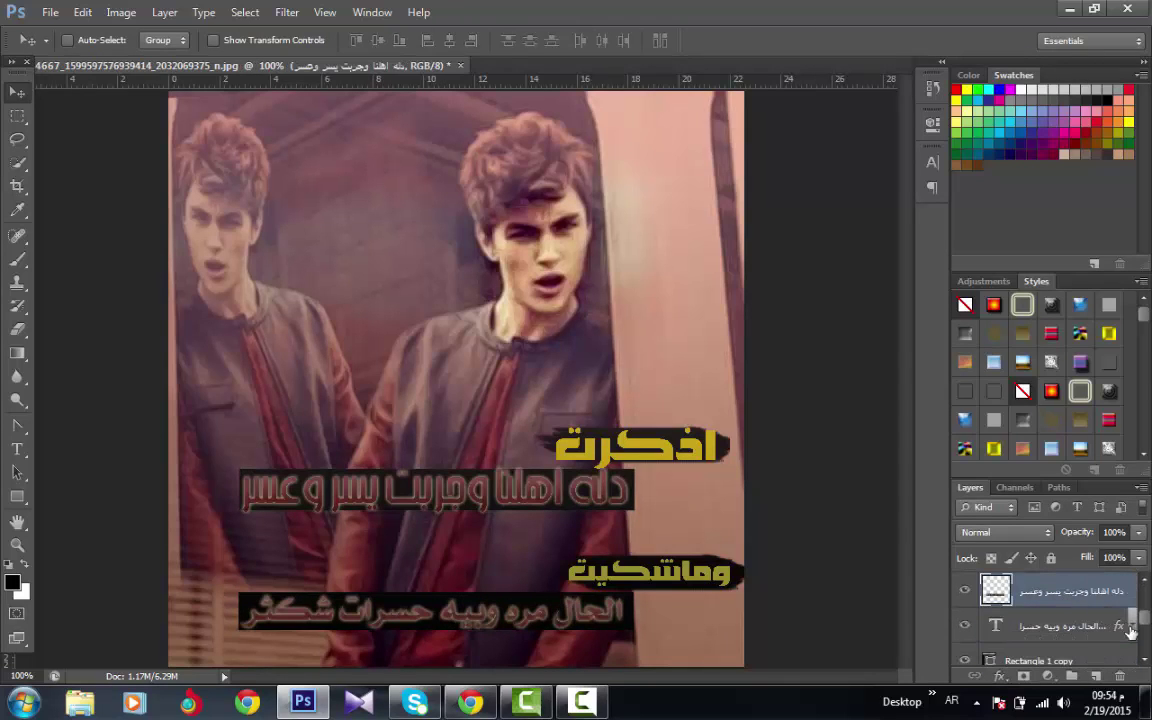
{"action": "left_click", "coordinate": [1086, 632]}
{"action": "key", "text": "ctrl+e"}
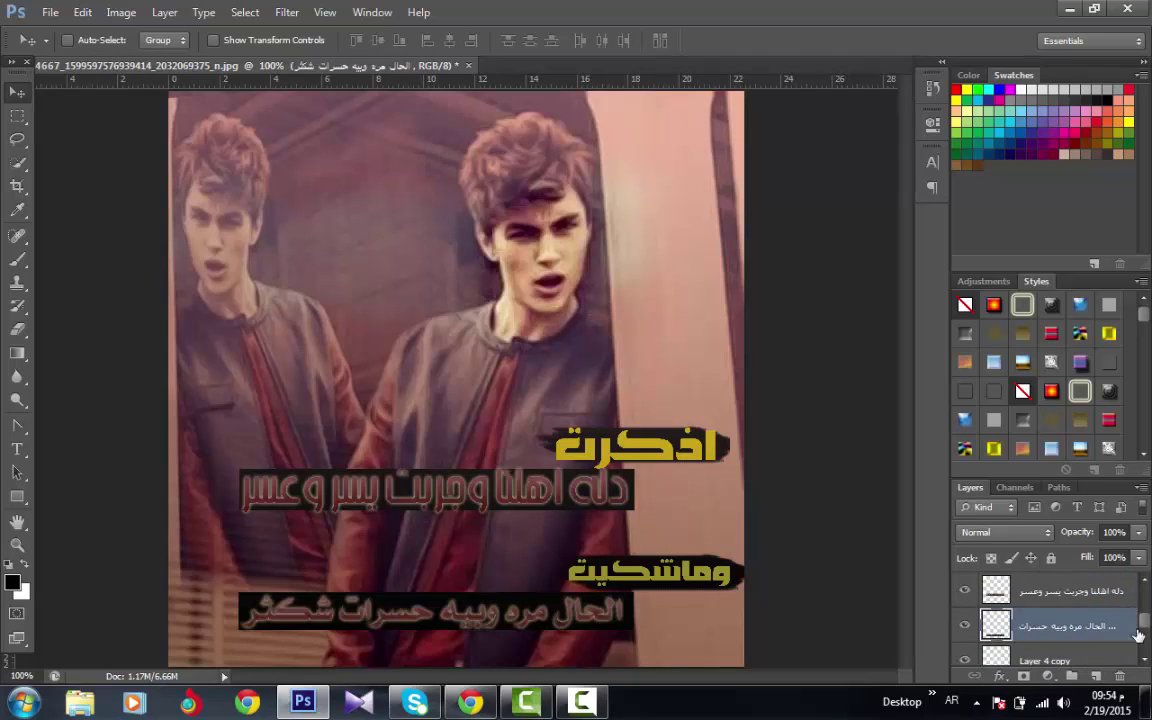
Step: Try to merge the layer of the yellow word "وماشكيت" into another layer
{"action": "mouse_move", "coordinate": [1142, 624]}
{"action": "left_mouse_down"}
{"action": "mouse_move", "coordinate": [1142, 635]}
{"action": "mouse_move", "coordinate": [1145, 612]}
{"action": "left_mouse_up"}
{"action": "left_click", "coordinate": [1102, 657]}
{"action": "left_click", "coordinate": [1129, 619]}
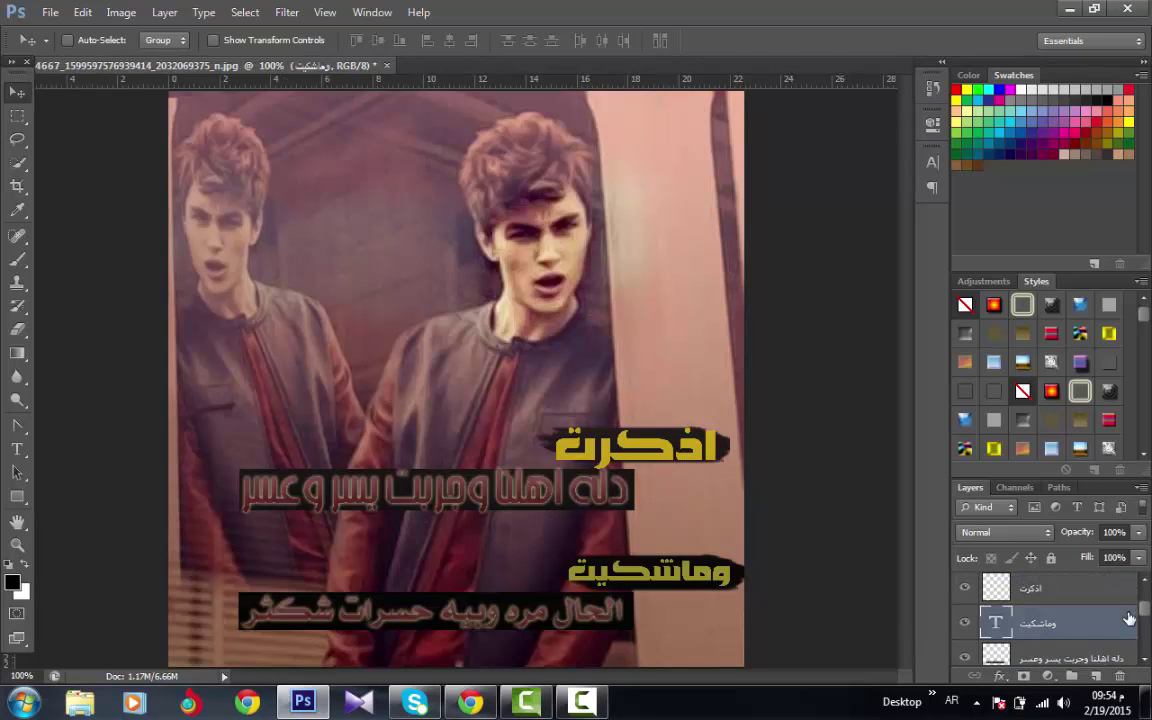
{"action": "key", "text": "ctrl+e"}
Step: Try to merge the yellow word "اذكرت" with a black brush-stroke layer
{"action": "left_click", "coordinate": [1100, 593]}
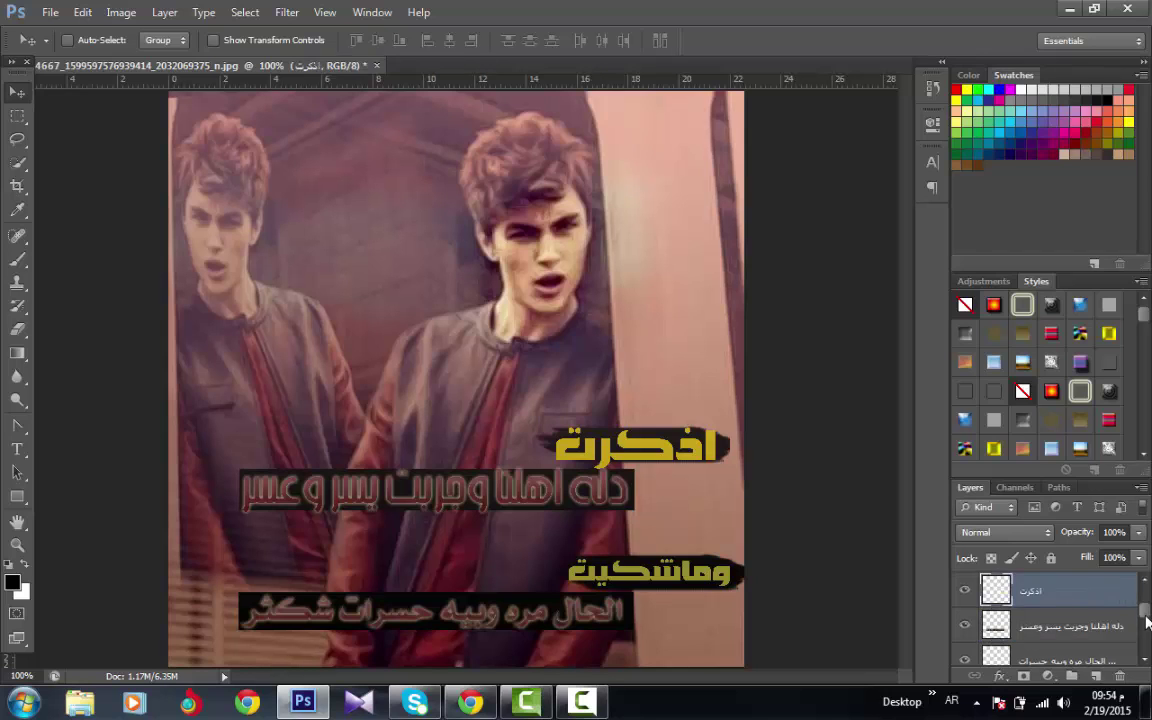
{"action": "left_click_drag", "start_coordinate": [1146, 622], "coordinate": [1144, 641]}
{"action": "left_click", "coordinate": [1098, 634]}
{"action": "key", "text": "ctrl+e"}
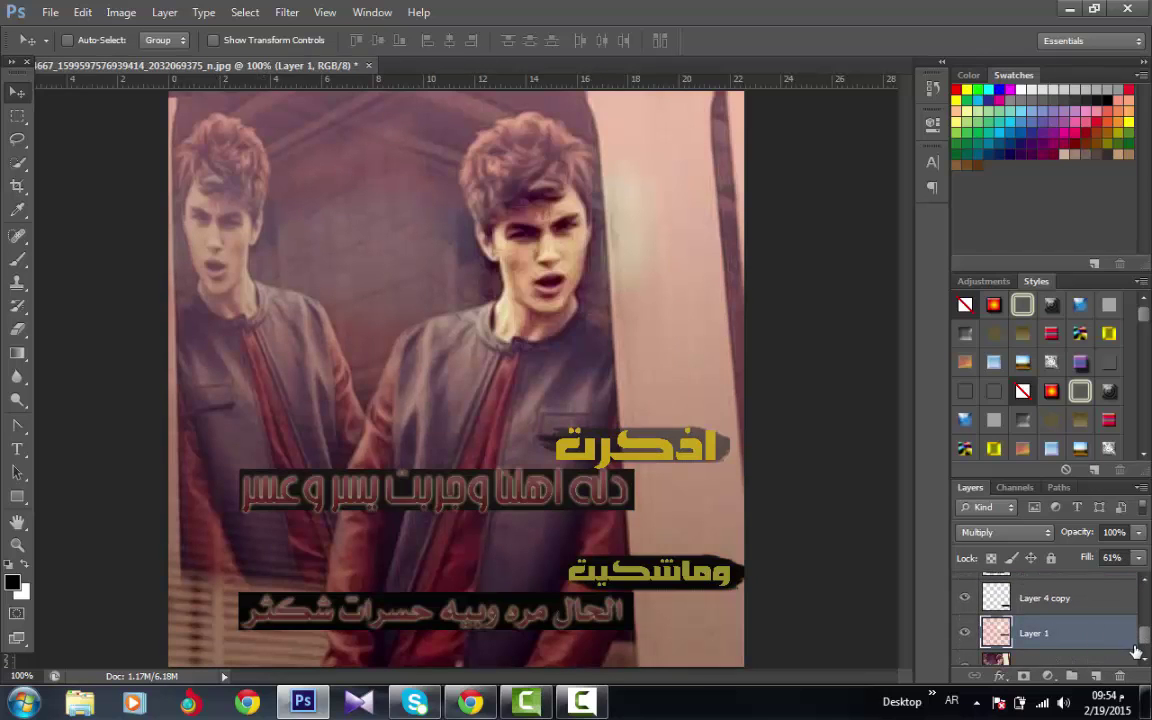
{"action": "mouse_move", "coordinate": [1148, 642]}
{"action": "left_mouse_down"}
{"action": "mouse_move", "coordinate": [1146, 598]}
{"action": "mouse_move", "coordinate": [1139, 637]}
{"action": "left_mouse_up"}
{"action": "left_click", "coordinate": [1100, 590]}
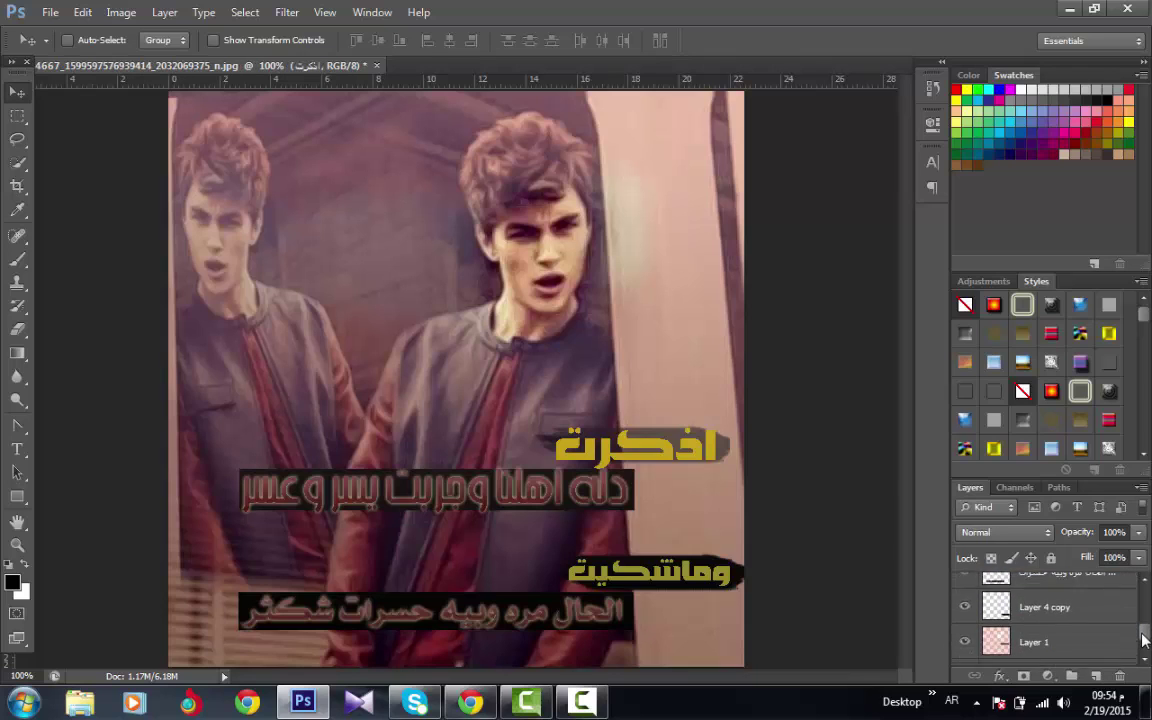
{"action": "left_click", "coordinate": [1074, 610]}
{"action": "key", "text": "Delete"}
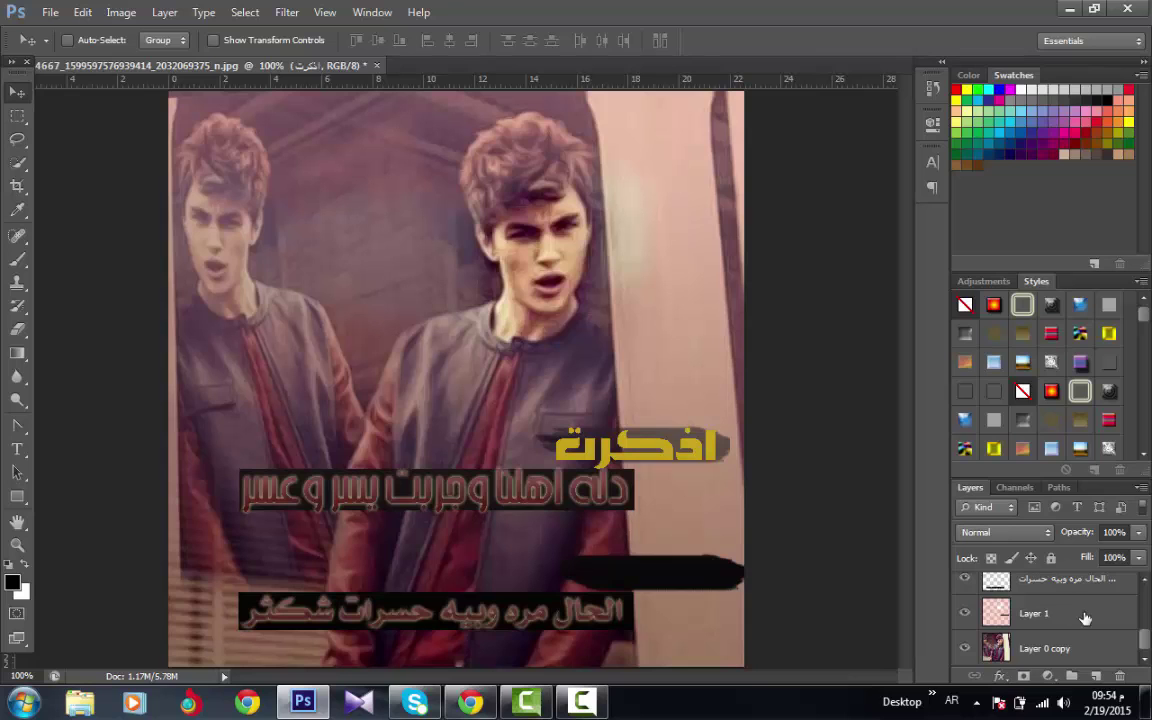
Step: Undo the merges of the yellow words and brush strokes, back to separate layers
{"action": "left_click", "coordinate": [1085, 618]}
{"action": "key", "text": "ctrl+z"}
{"action": "mouse_move", "coordinate": [806, 601]}
{"action": "left_mouse_down"}
{"action": "mouse_move", "coordinate": [805, 579]}
{"action": "mouse_move", "coordinate": [805, 602]}
{"action": "left_mouse_up"}
{"action": "key", "text": "ctrl+alt+z"}
{"action": "key", "text": "alt+["}
{"action": "key", "text": "alt+["}
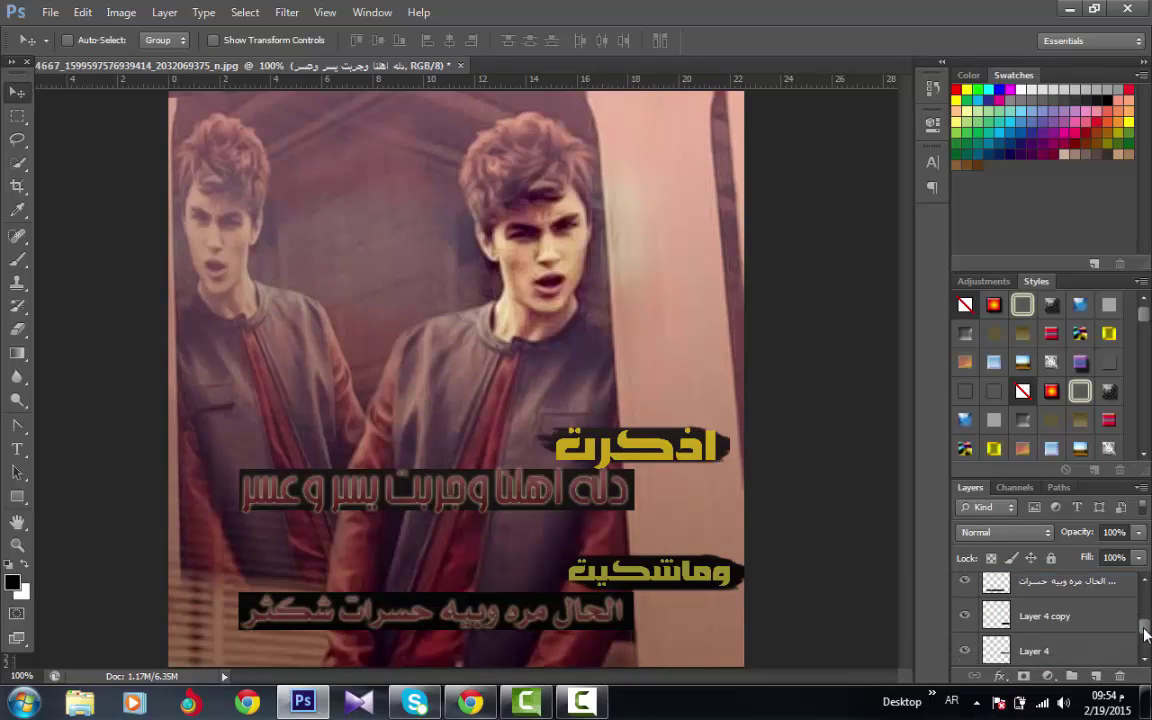
{"action": "left_click_drag", "start_coordinate": [1146, 630], "coordinate": [1146, 593]}
{"action": "left_click", "coordinate": [644, 530]}
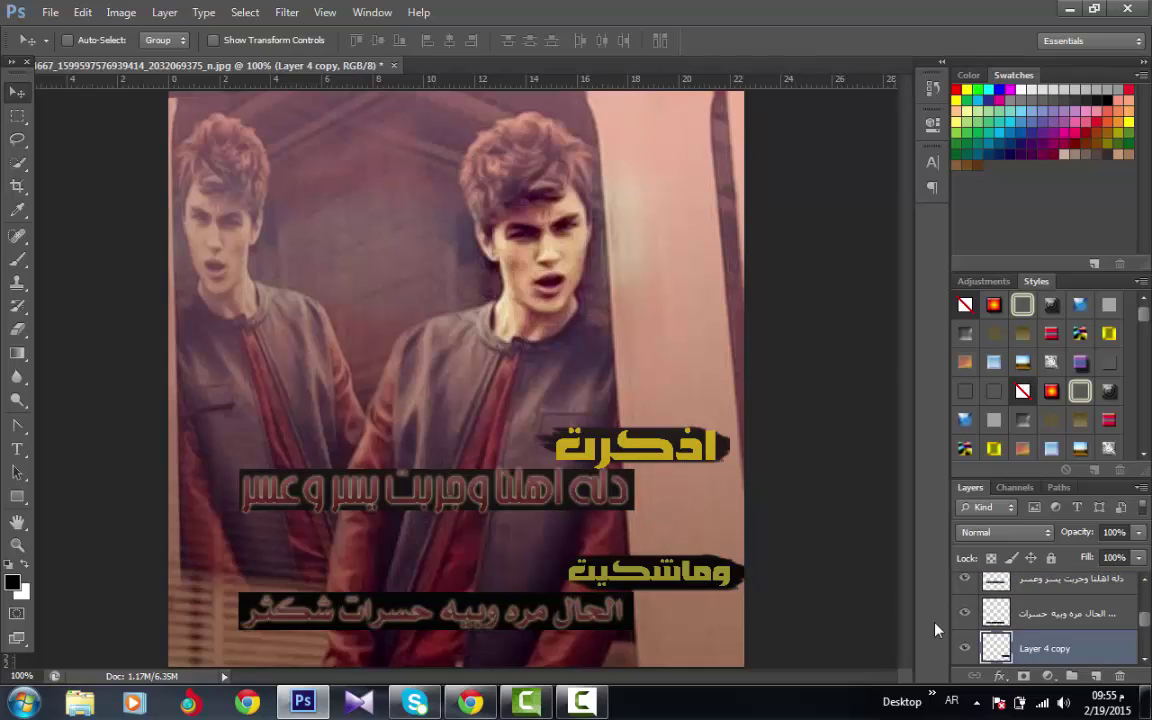
{"action": "left_click_drag", "start_coordinate": [1144, 620], "coordinate": [1146, 605]}
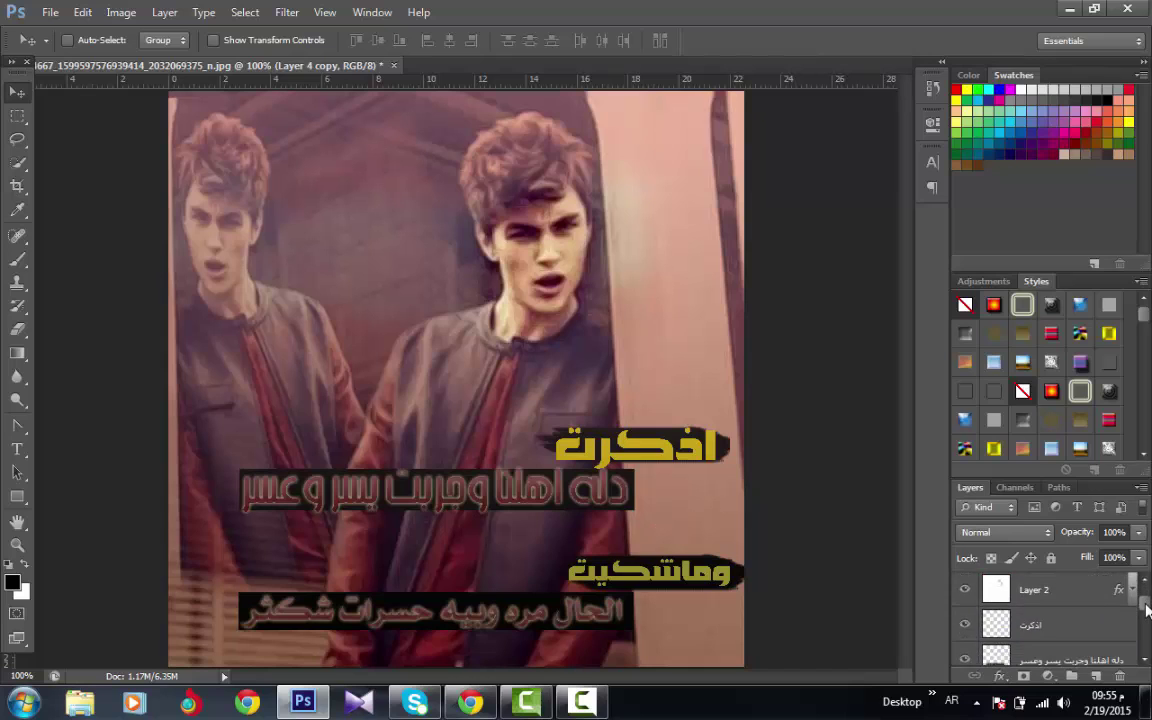
{"action": "key", "text": "alt+bracketright"}
Step: Stretch the yellow word "وماشكيت" and its brush stroke taller and slightly wider, and merge them into one layer
{"action": "left_click", "coordinate": [1050, 586]}
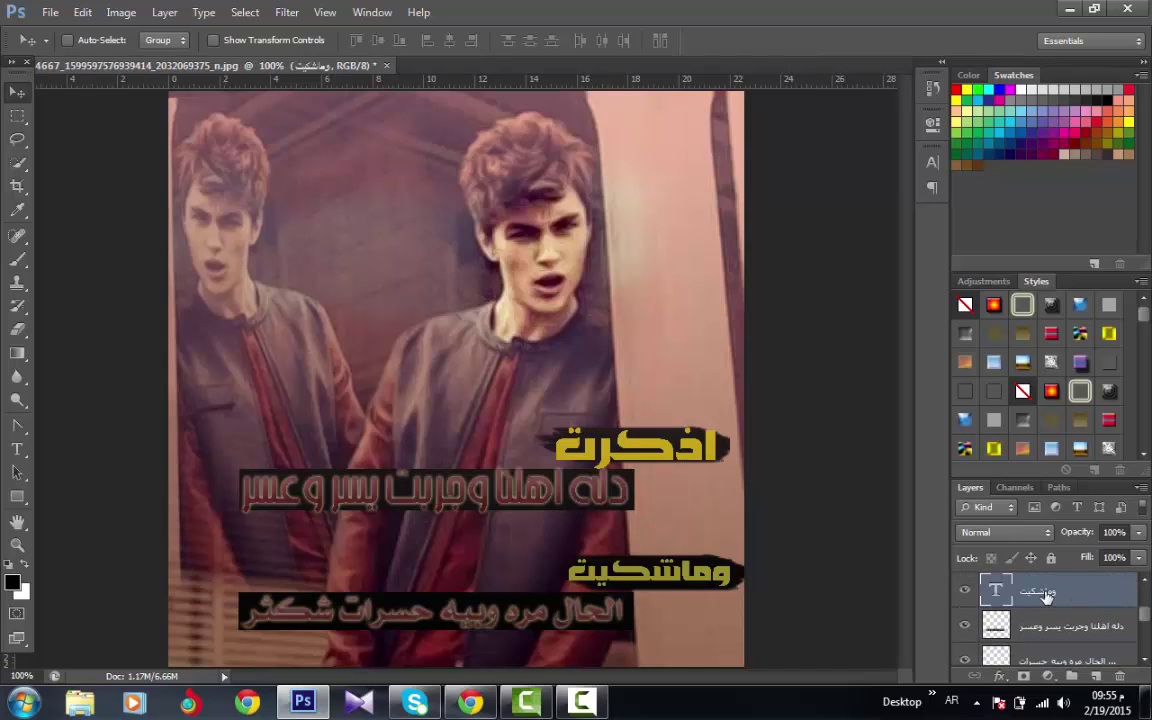
{"action": "left_click_drag", "start_coordinate": [1147, 622], "coordinate": [1147, 638]}
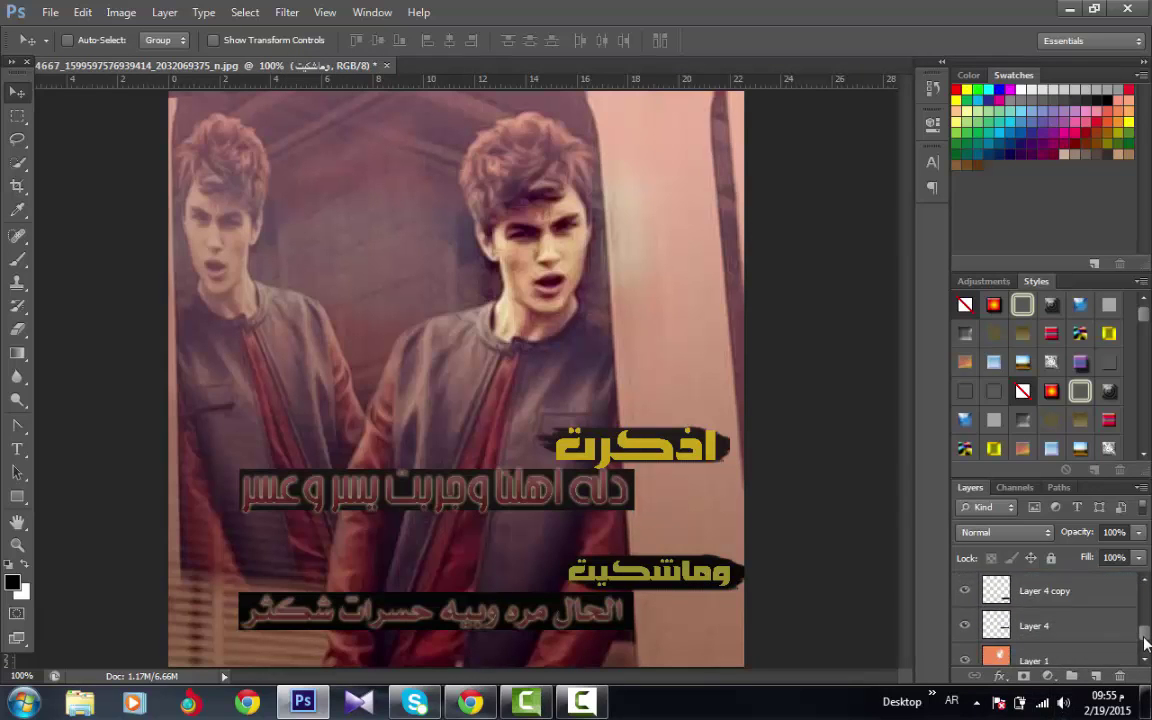
{"action": "left_click", "coordinate": [1078, 613]}
{"action": "key", "text": "ctrl+t"}
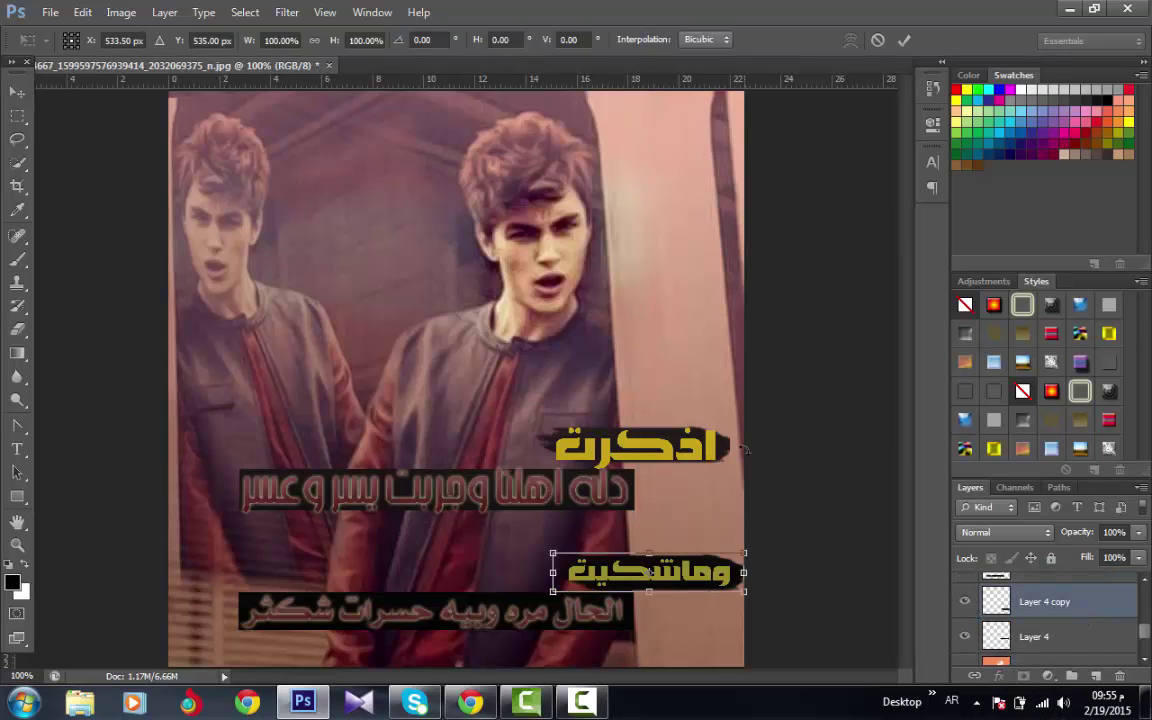
{"action": "mouse_move", "coordinate": [560, 566]}
{"action": "left_mouse_down"}
{"action": "mouse_move", "coordinate": [545, 566]}
{"action": "mouse_move", "coordinate": [557, 566]}
{"action": "left_mouse_up"}
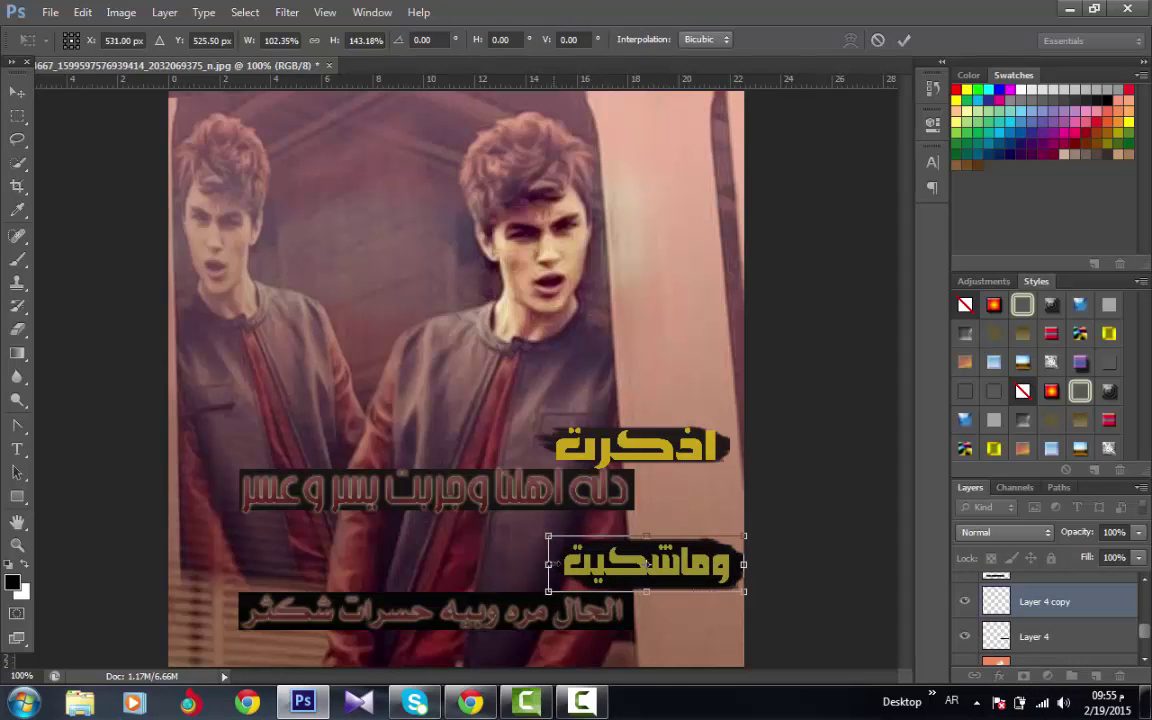
{"action": "left_click_drag", "start_coordinate": [657, 533], "coordinate": [657, 527]}
{"action": "key", "text": "Return"}
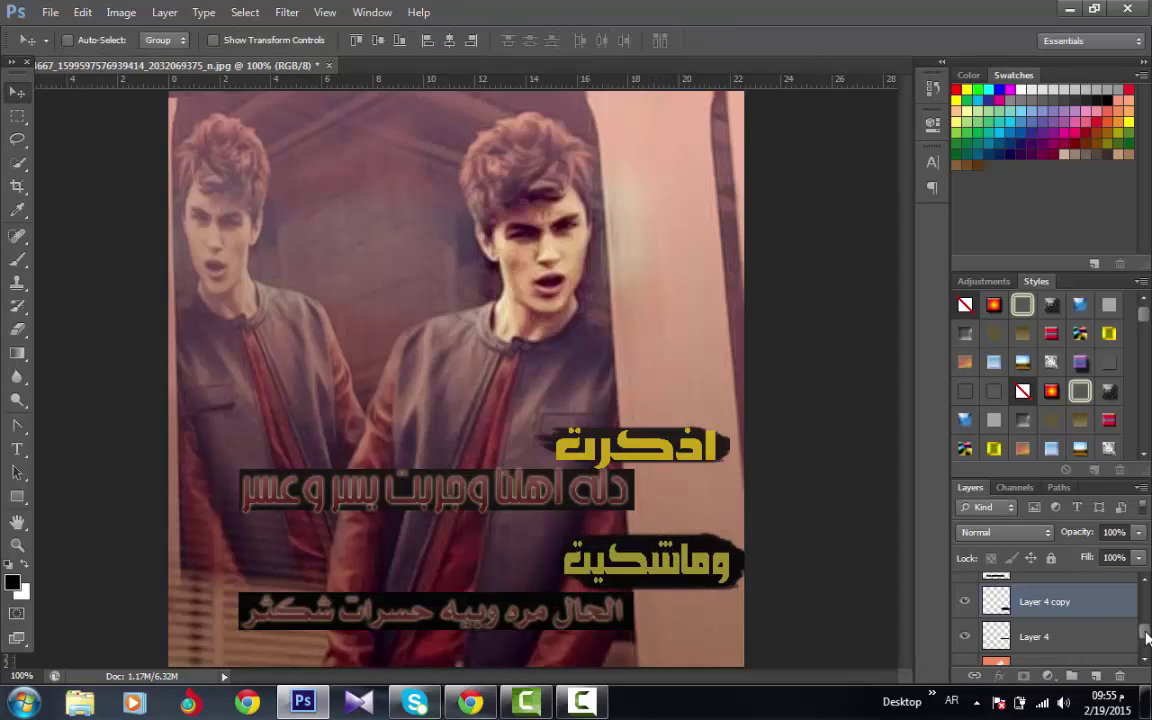
{"action": "scroll", "coordinate": [1100, 635], "scroll_direction": "up", "scroll_amount": 3}
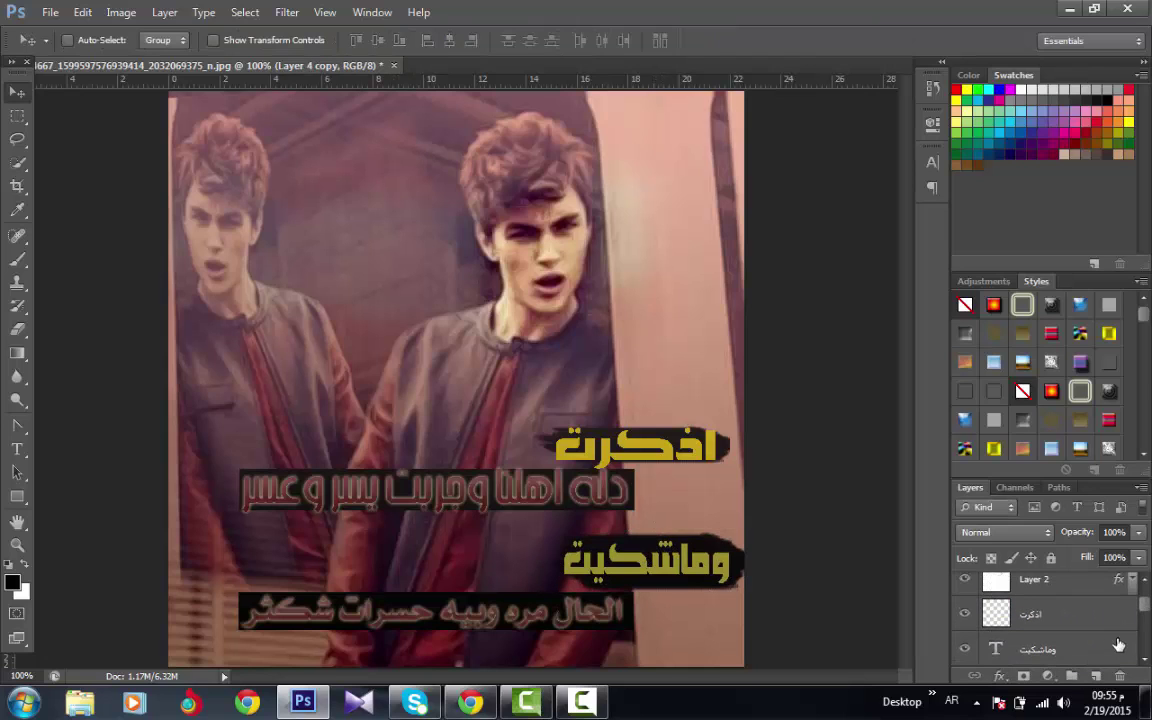
{"action": "left_click", "coordinate": [1101, 657]}
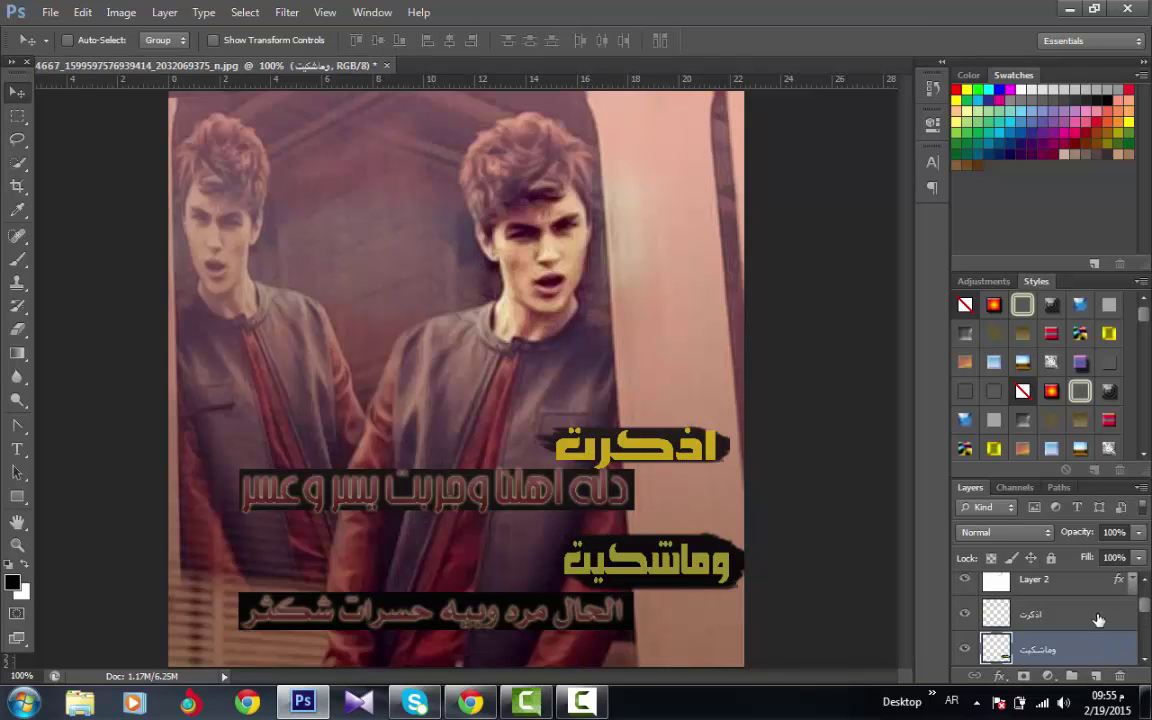
Step: Stretch the yellow word "اذكرت" with its brush stroke slightly upward and to the left, and merge them into one layer
{"action": "left_click", "coordinate": [1098, 620]}
{"action": "left_click_drag", "start_coordinate": [1145, 614], "coordinate": [1147, 645]}
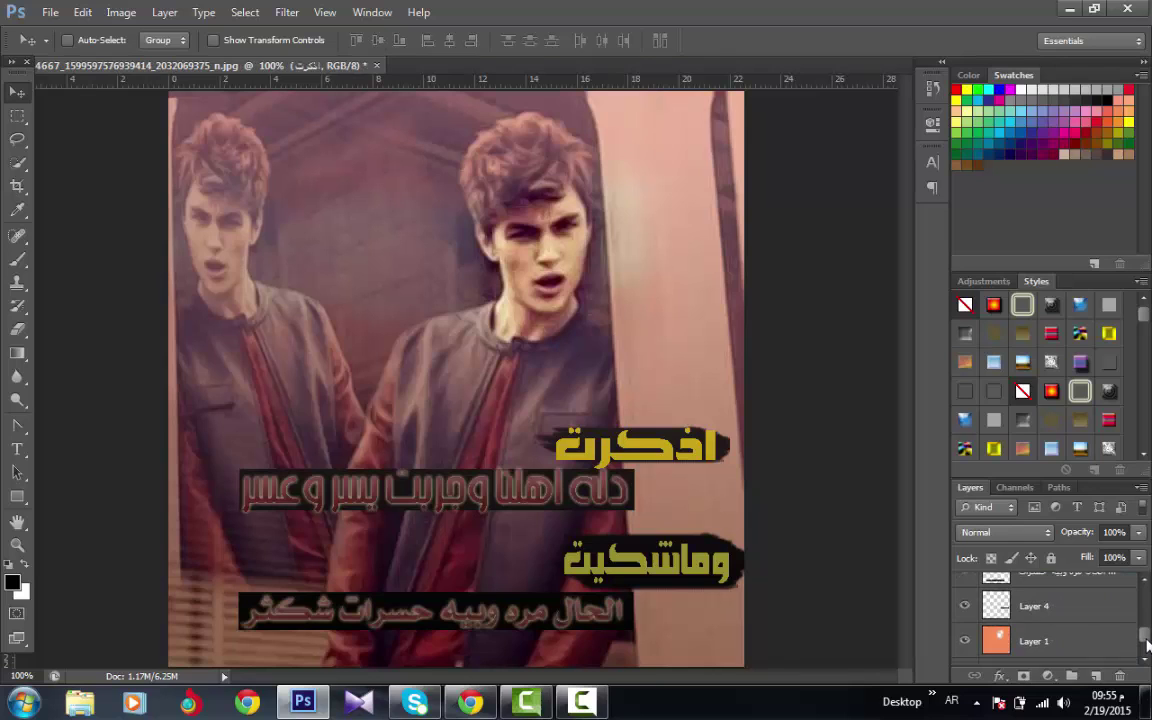
{"action": "left_click", "coordinate": [1071, 621]}
{"action": "key", "text": "ctrl+t"}
{"action": "left_click_drag", "start_coordinate": [635, 426], "coordinate": [635, 416]}
{"action": "left_click_drag", "start_coordinate": [538, 443], "coordinate": [527, 443]}
{"action": "key", "text": "Return"}
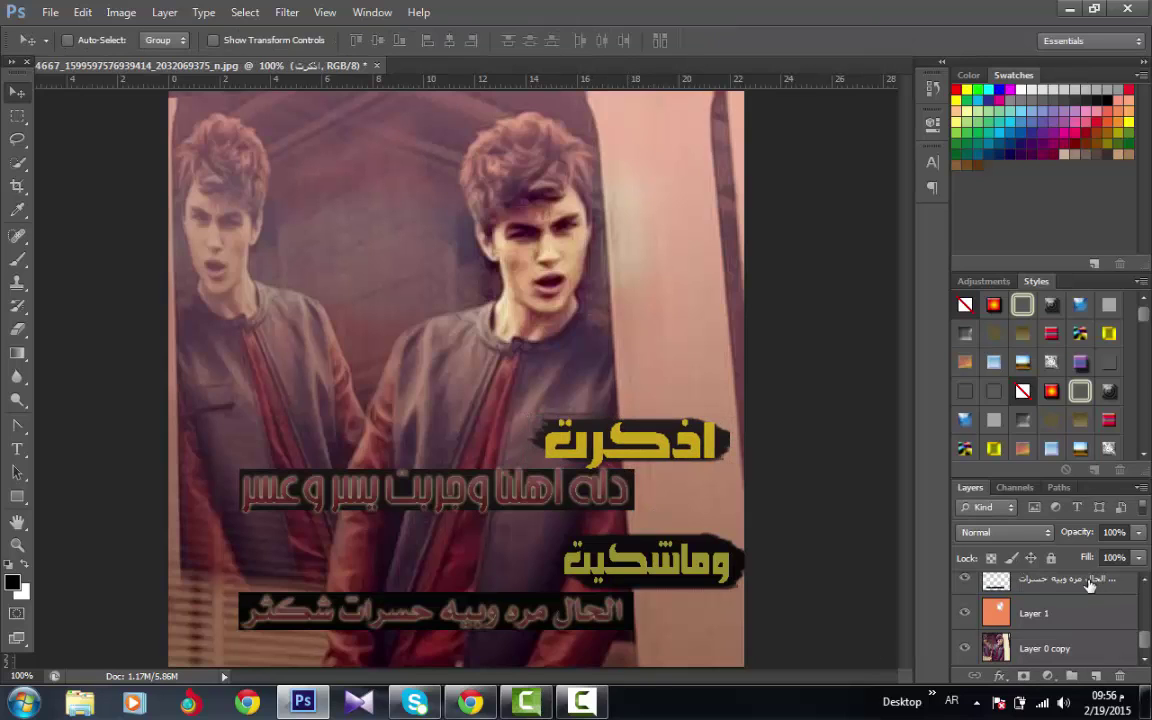
Step: Nudge the lower caption slightly left and move the upper caption 0.25 cm left and 0.46 cm down
{"action": "left_click", "coordinate": [1090, 585]}
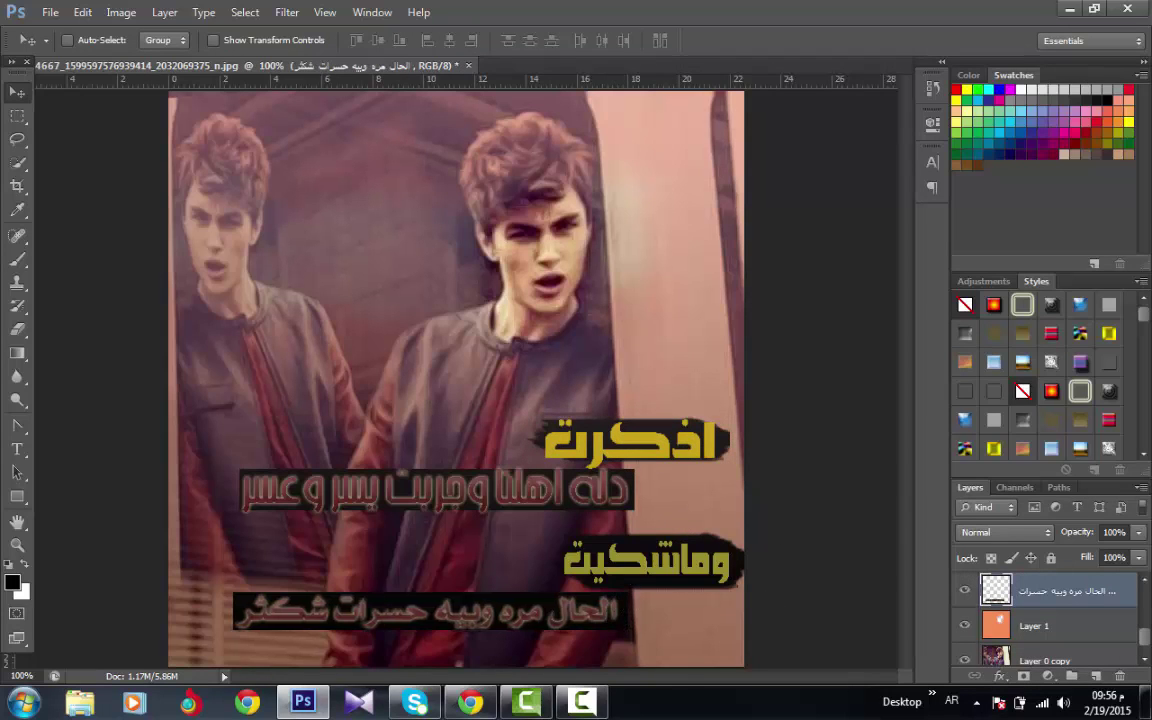
{"action": "left_click_drag", "start_coordinate": [1143, 638], "coordinate": [1142, 625]}
{"action": "left_click", "coordinate": [1100, 615]}
{"action": "left_click_drag", "start_coordinate": [633, 543], "coordinate": [627, 555]}
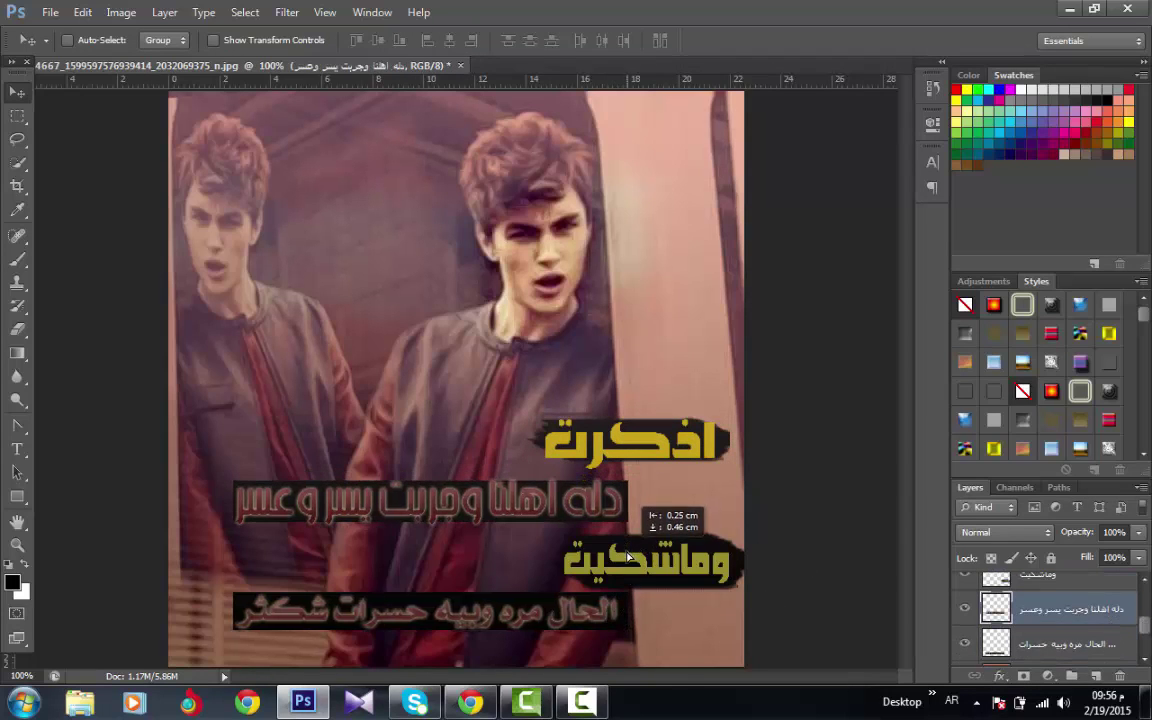
Step: Move the yellow word "اذكرت" slightly down, closer above the upper black bar
{"action": "left_click", "coordinate": [1113, 582]}
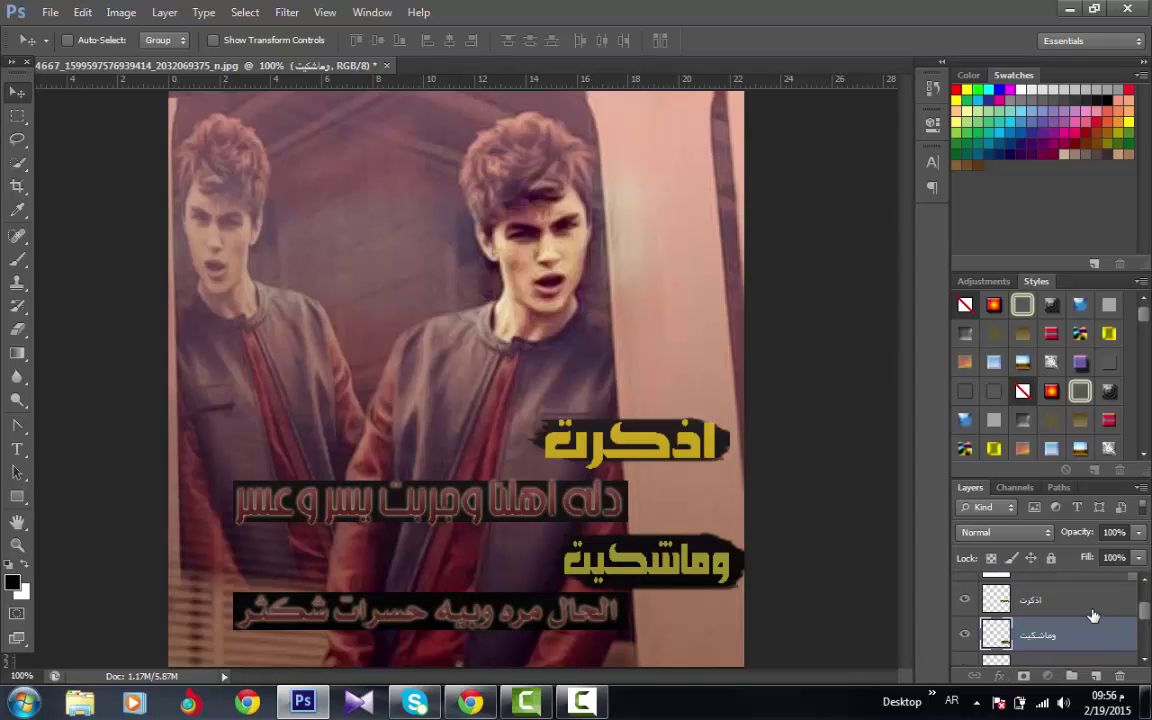
{"action": "left_click_drag", "start_coordinate": [608, 458], "coordinate": [609, 472]}
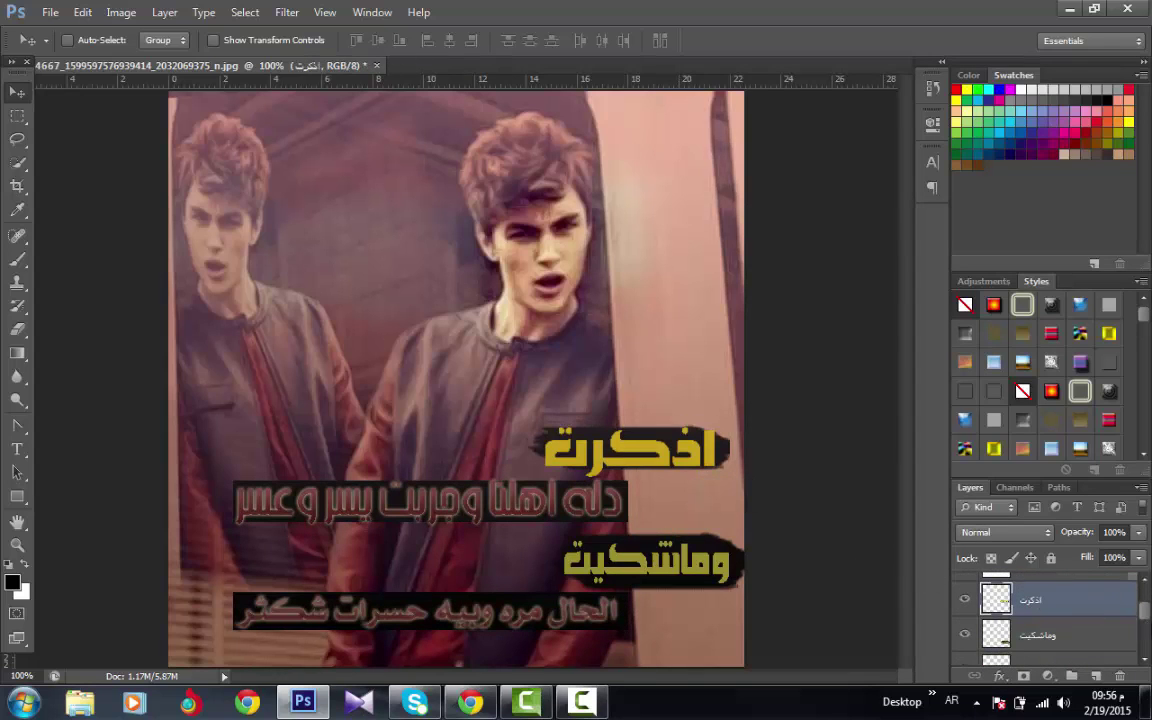
Step: Add a Stroke layer style to Layer 0 copy and set its position to Inside
{"action": "left_click_drag", "start_coordinate": [1143, 610], "coordinate": [1144, 655]}
{"action": "double_click", "coordinate": [1085, 646]}
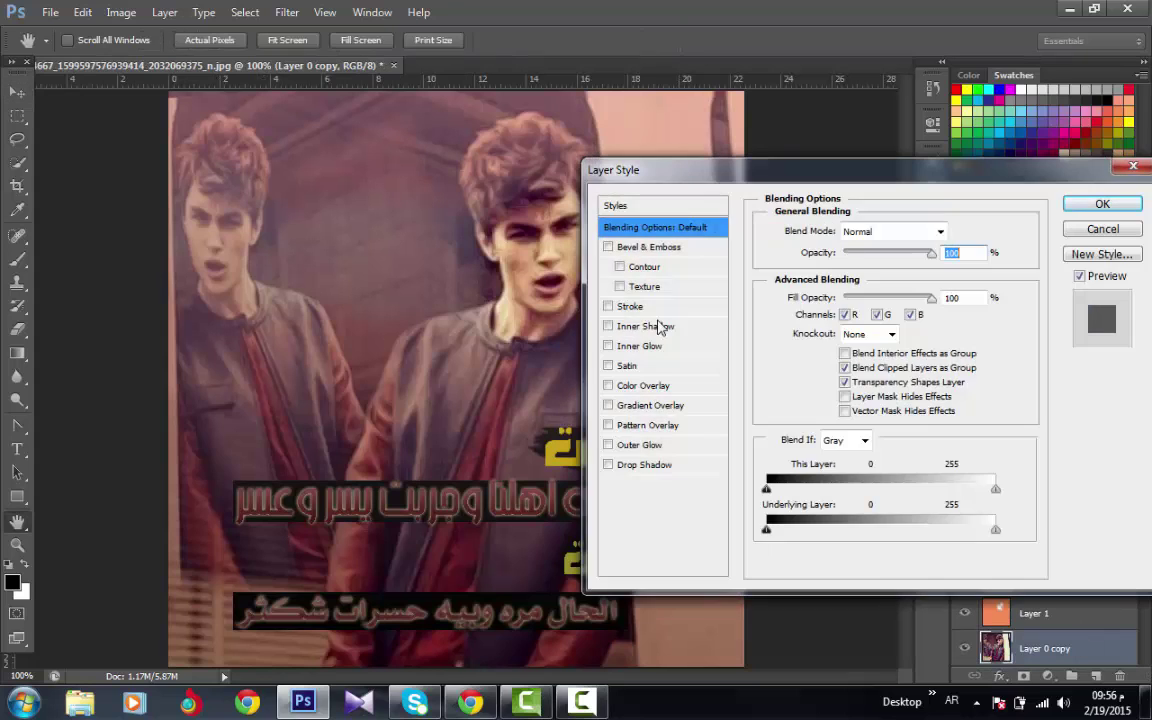
{"action": "left_click", "coordinate": [658, 306]}
{"action": "left_click", "coordinate": [877, 251]}
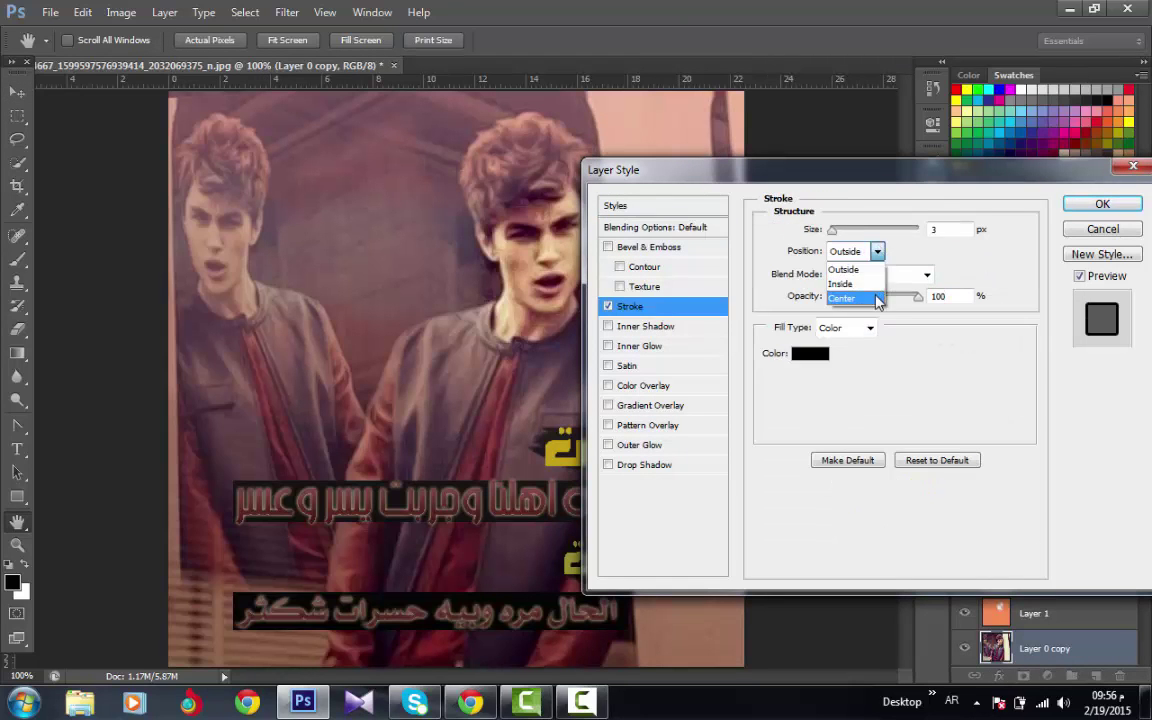
{"action": "left_click", "coordinate": [877, 298]}
{"action": "left_click", "coordinate": [877, 251]}
{"action": "left_click", "coordinate": [841, 284]}
Step: Set the stroke's fill type to Pattern and choose the black-and-white checkerboard pattern
{"action": "left_click", "coordinate": [869, 327]}
{"action": "left_click", "coordinate": [845, 374]}
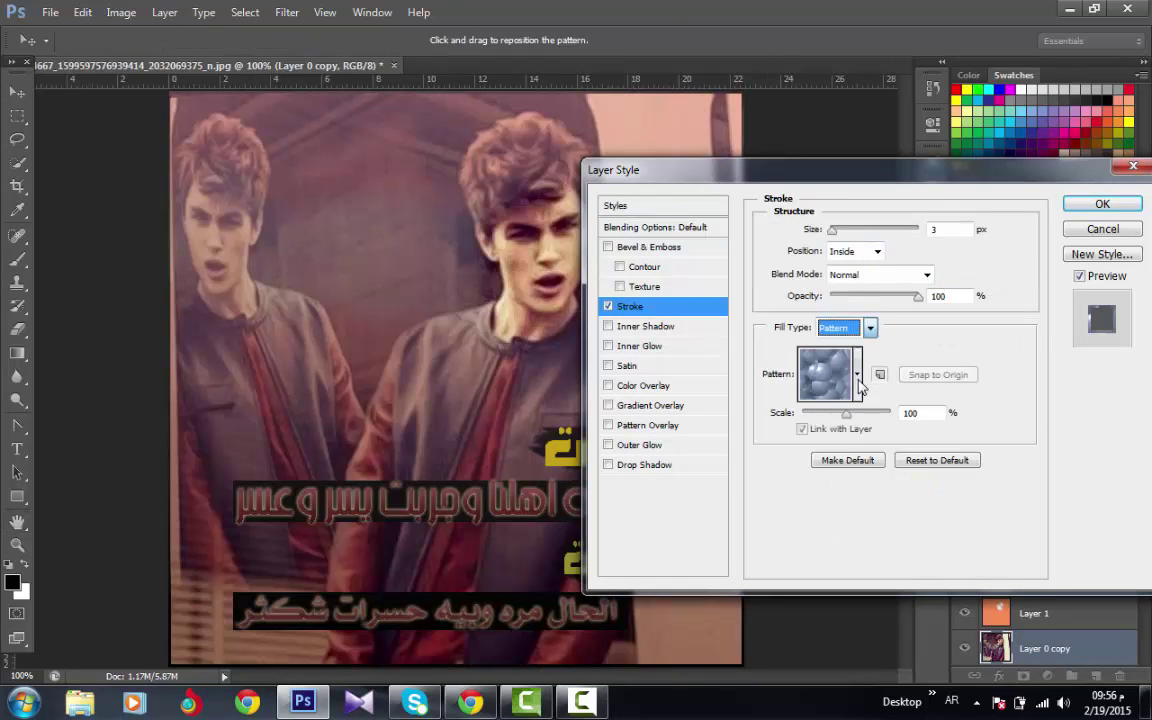
{"action": "left_click", "coordinate": [857, 374]}
{"action": "left_click", "coordinate": [904, 276]}
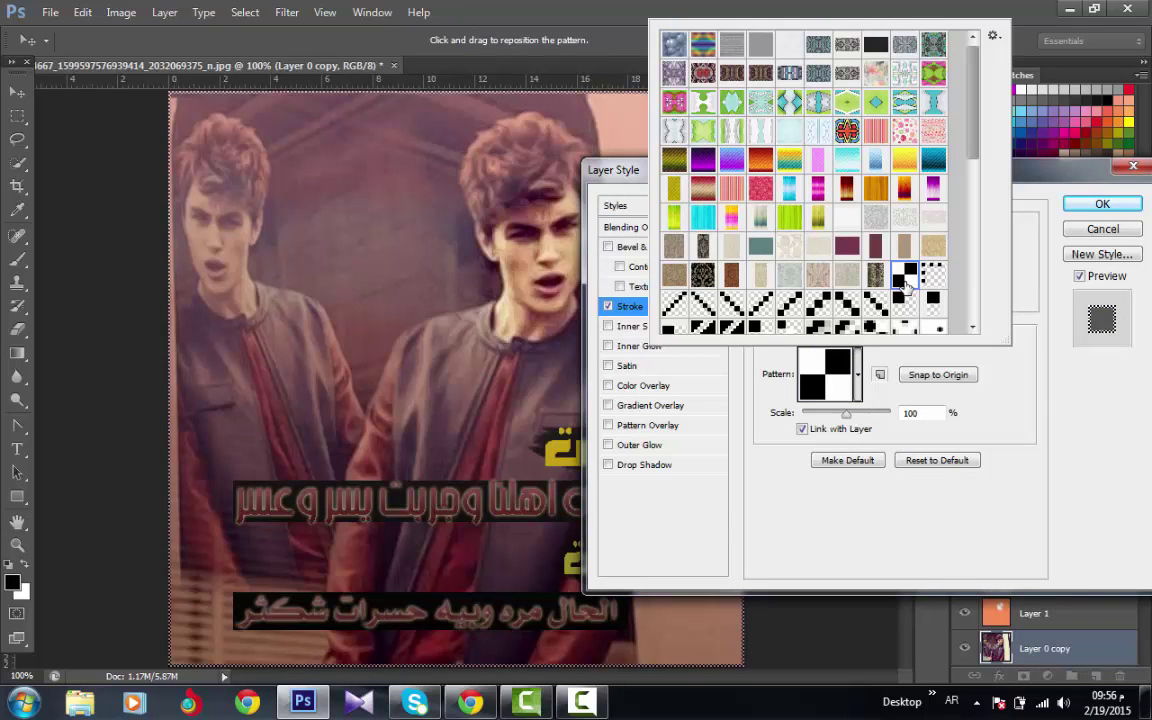
{"action": "left_click", "coordinate": [757, 515]}
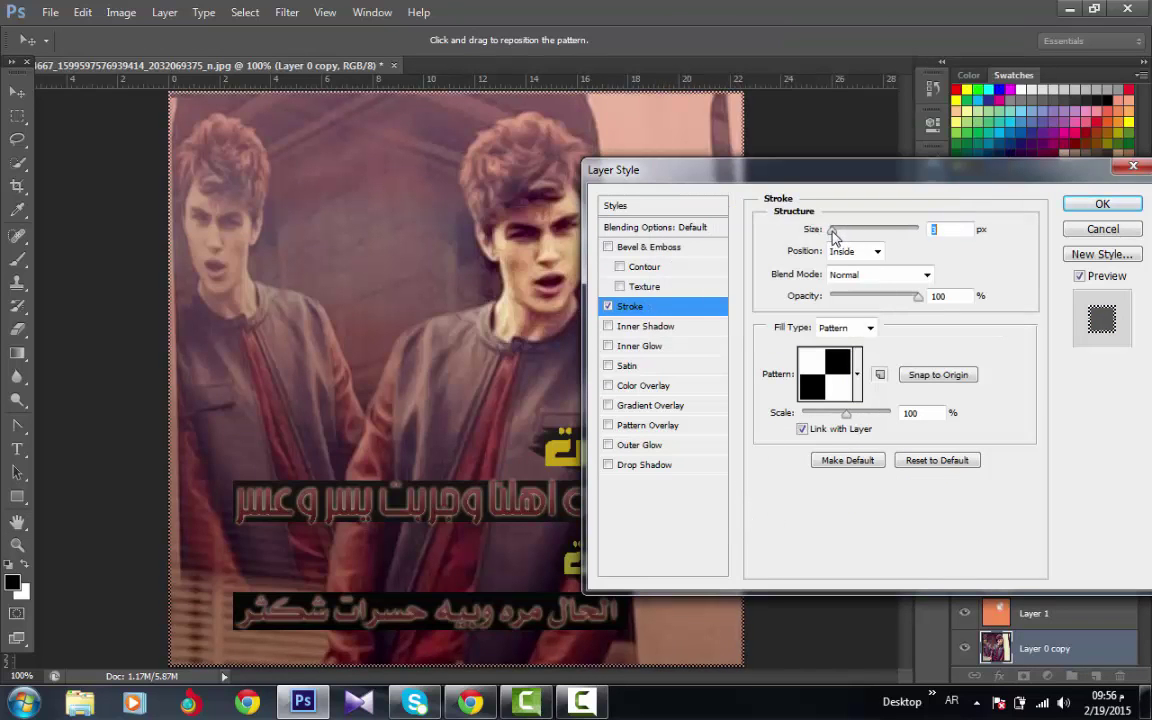
Step: Set the stroke size to 2 px, switch its pattern to the diagonal black squares on transparency, and apply the layer style
{"action": "type", "text": "2"}
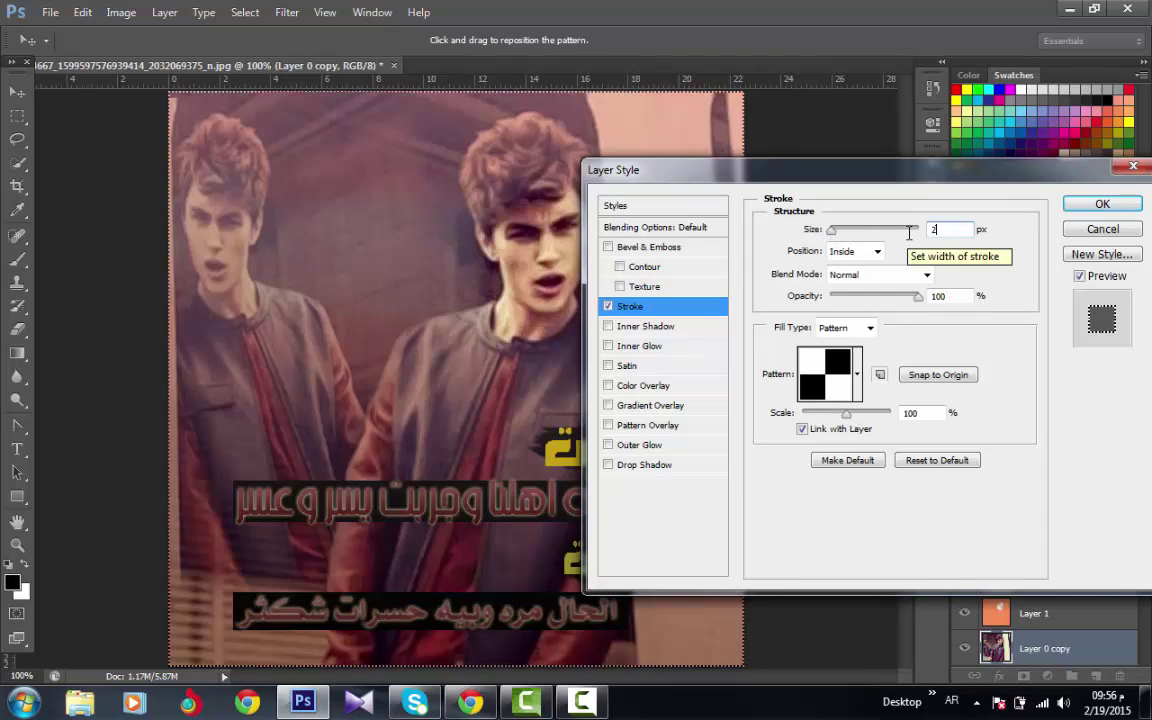
{"action": "left_click", "coordinate": [857, 374]}
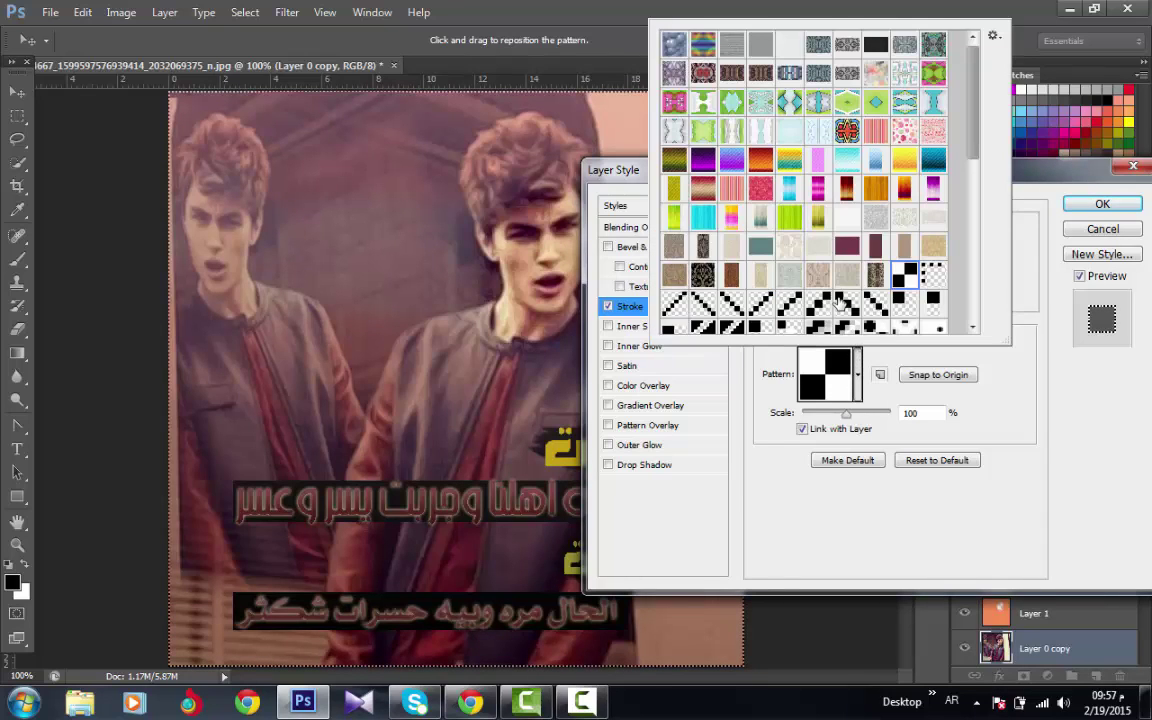
{"action": "left_click", "coordinate": [818, 301]}
{"action": "left_click", "coordinate": [909, 355]}
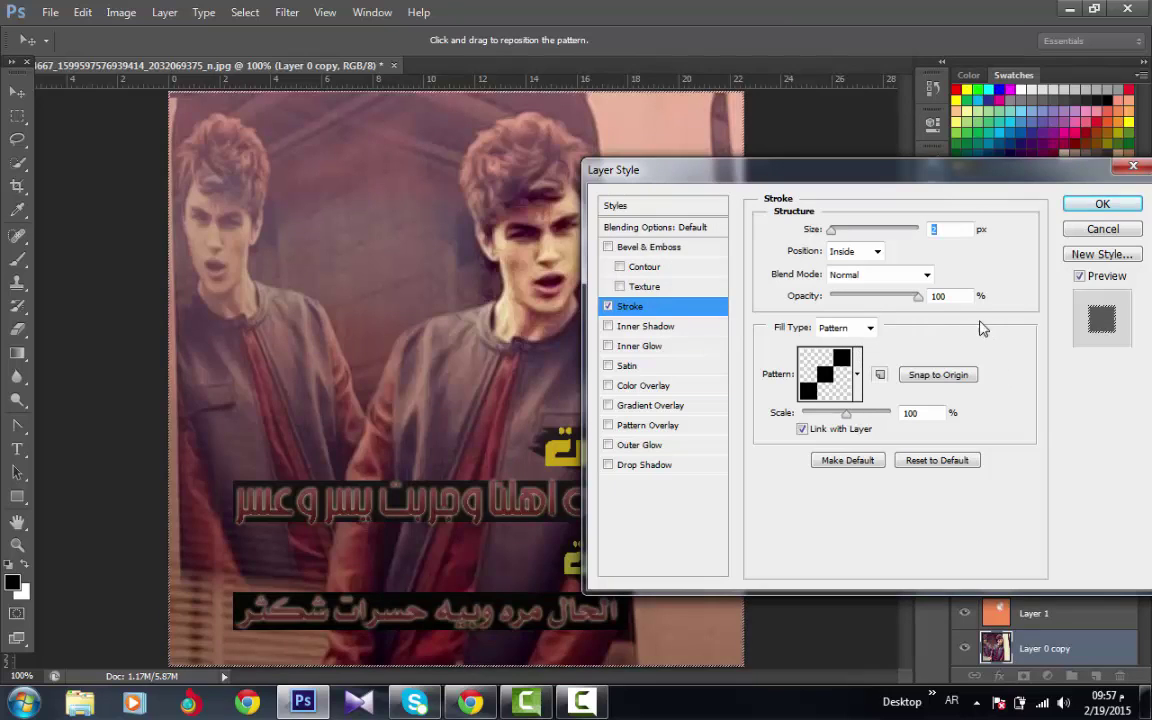
{"action": "left_click", "coordinate": [1090, 205]}
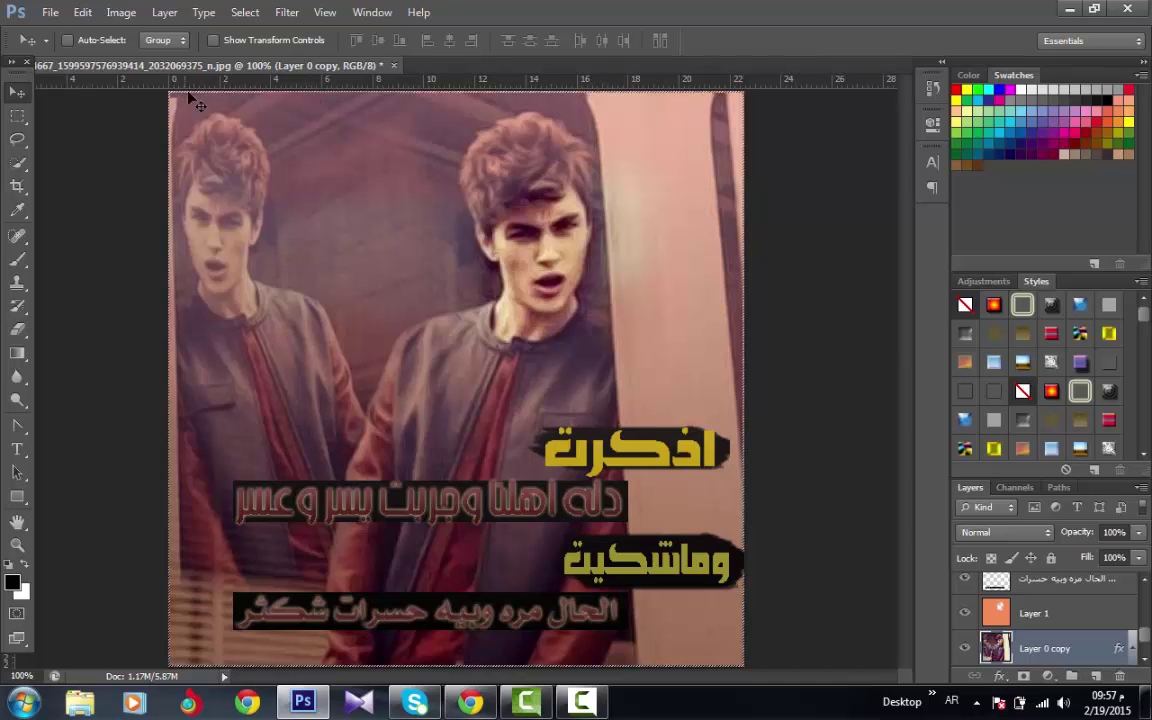
Step: Switch to the Windows desktop and create a new text document there with its default name
{"action": "left_click", "coordinate": [1066, 8]}
{"action": "right_click", "coordinate": [784, 151]}
{"action": "left_click", "coordinate": [813, 205]}
{"action": "right_click", "coordinate": [813, 204]}
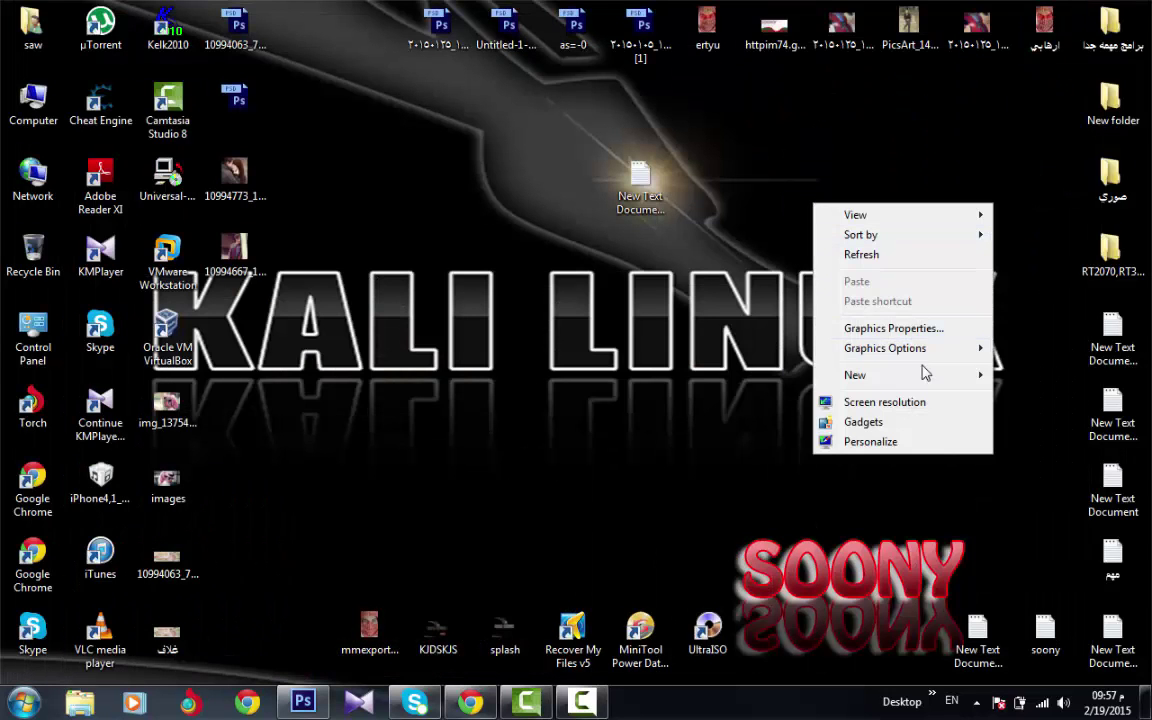
{"action": "mouse_move", "coordinate": [985, 382]}
{"action": "left_click", "coordinate": [682, 521]}
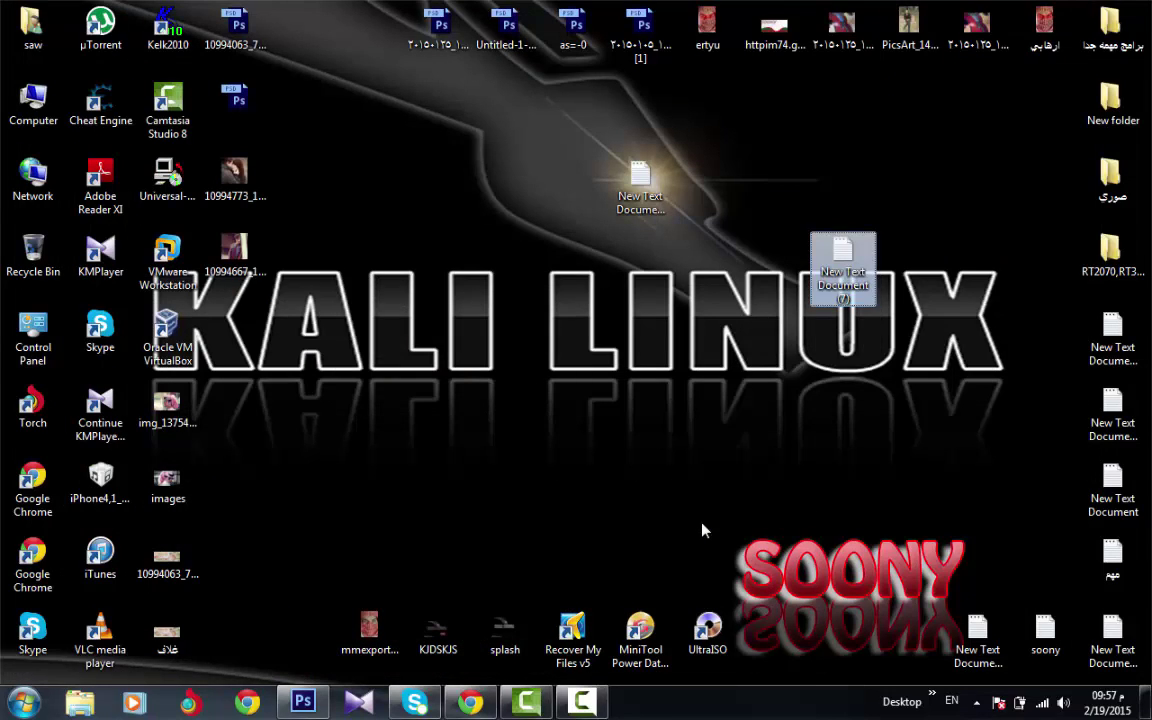
Step: Open the new text document in Notepad and write "وشكرا وسهلا" with "^_^" a few lines below
{"action": "key", "text": "Return"}
{"action": "key", "text": "Return"}
{"action": "type", "text": "وشكرا وسهلا"}
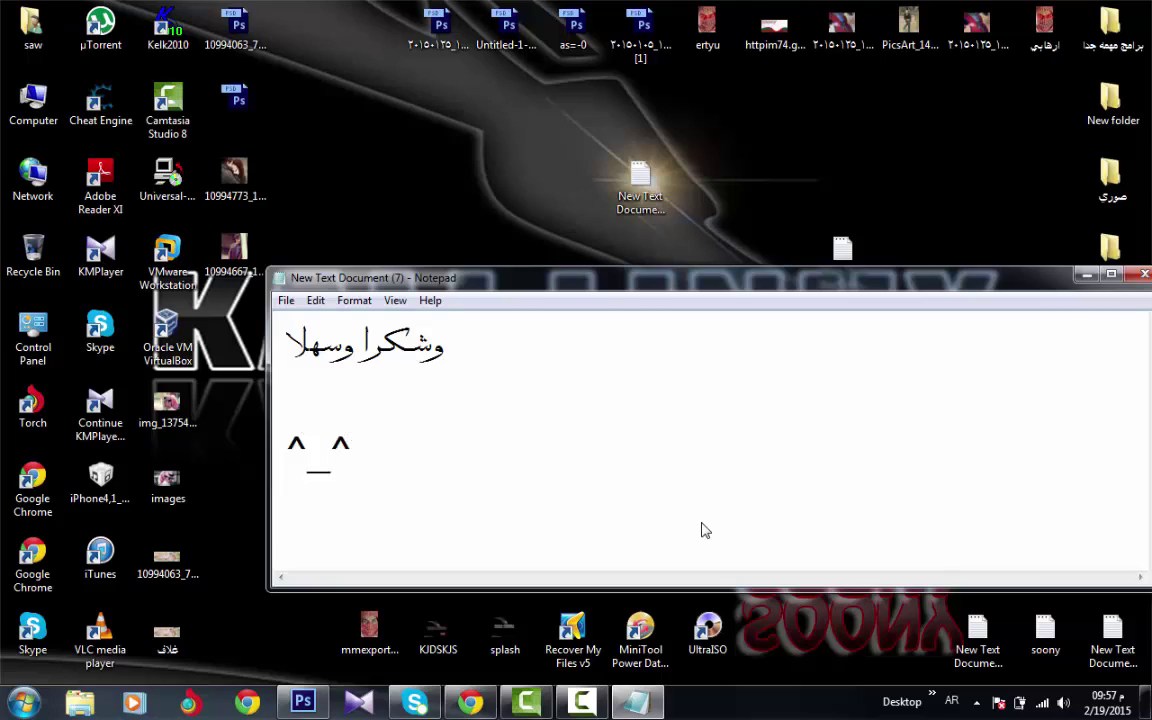
{"action": "key", "text": "Return"}
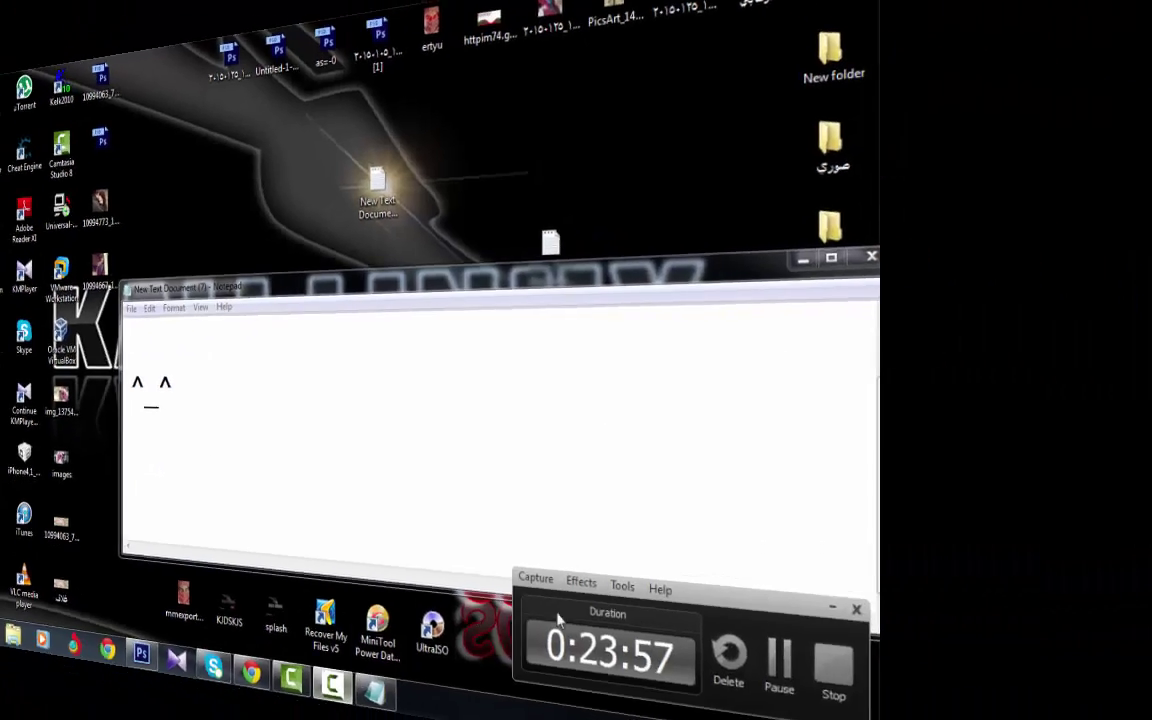